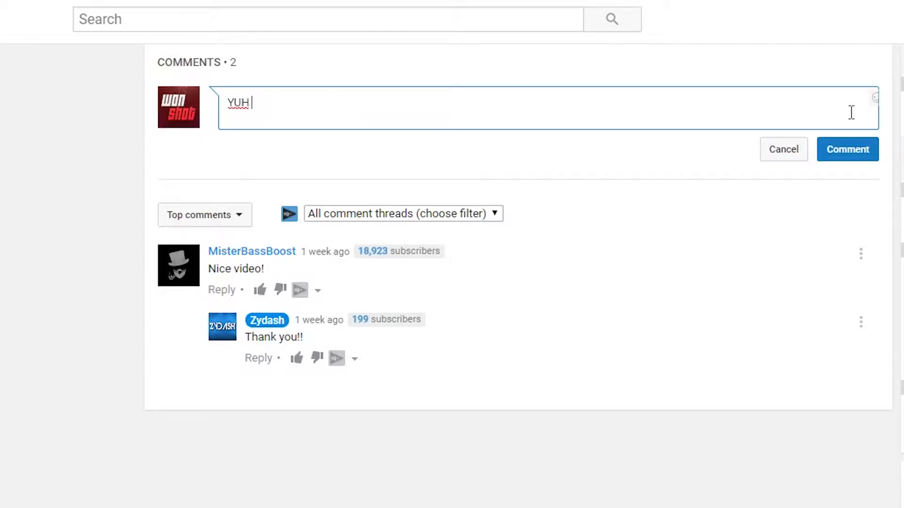
# - Write a comment on the video beginning "YUH GIZ SHUD BE ORRIGINAL!!!!! YUH GIZ SHUD BE"
pyautogui.write('GIZ SHUD B')
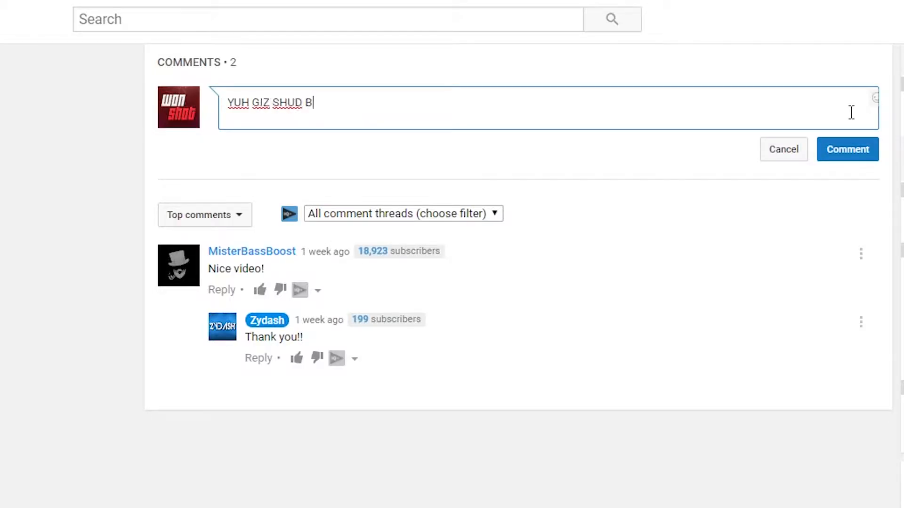
pyautogui.write('E ORRIGINAL!!!!! YUH GIZ SHUD BE YURSE;FS N')
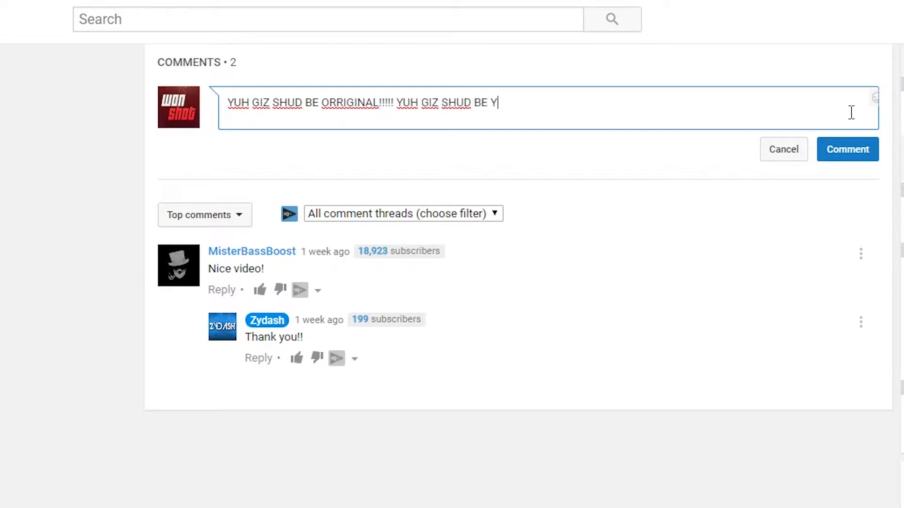
pyautogui.write('KL tDAST WHAT IS IM[IRTANM')
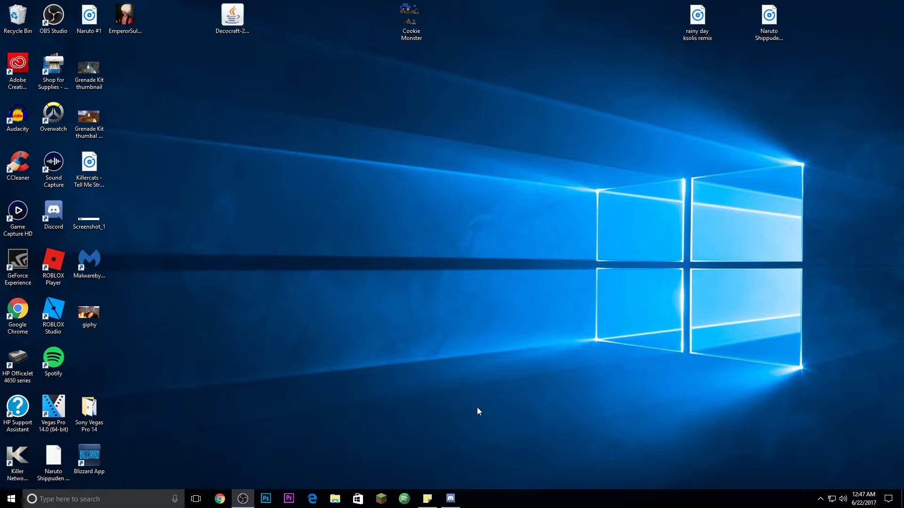
# - Open the Minecraft Launcher and start Minecraft 1.8
pyautogui.click(381, 498)
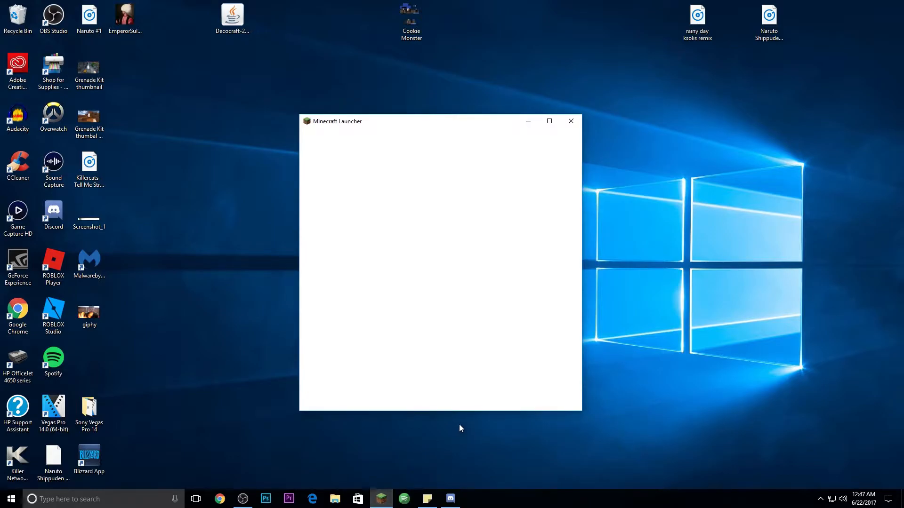
pyautogui.click(452, 391)
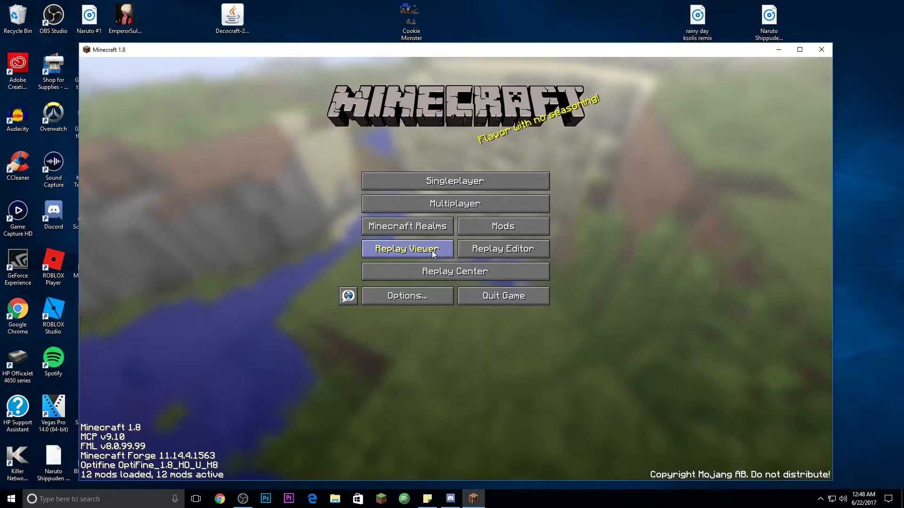
pyautogui.click(431, 250)
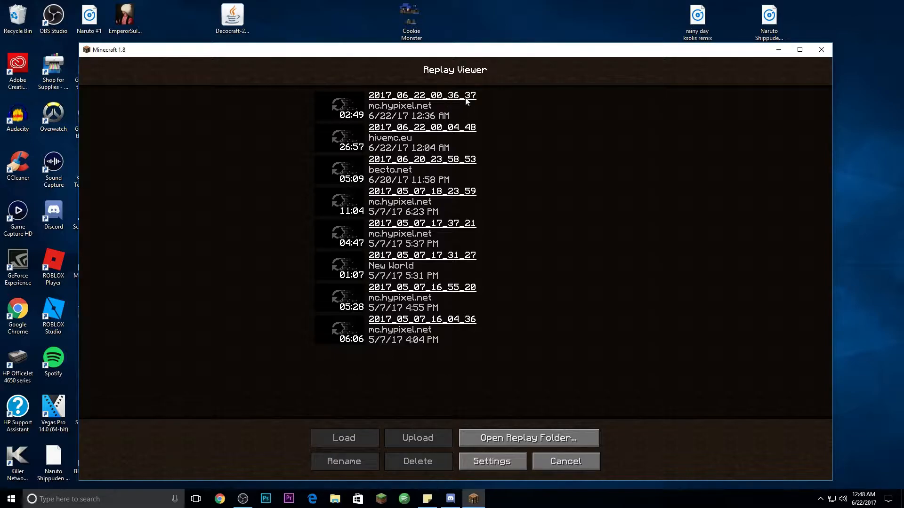
pyautogui.click(431, 105)
pyautogui.click(560, 162)
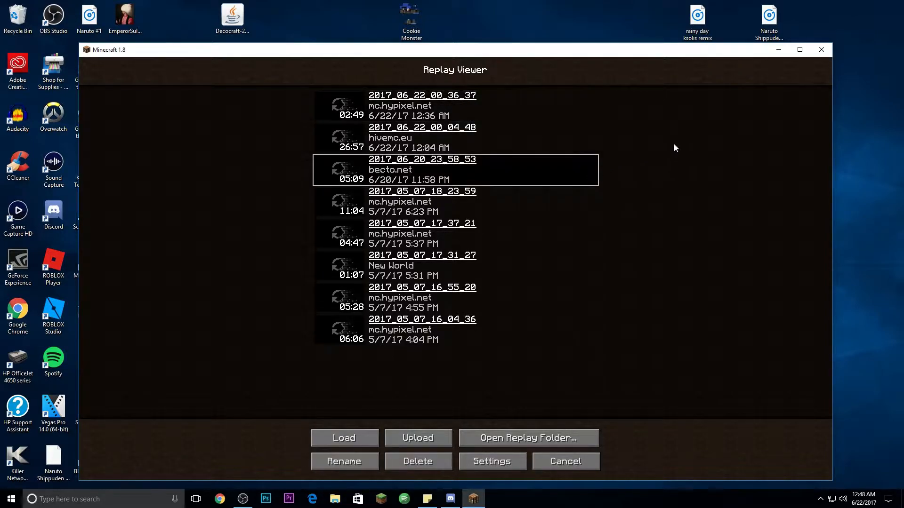
pyautogui.click(552, 456)
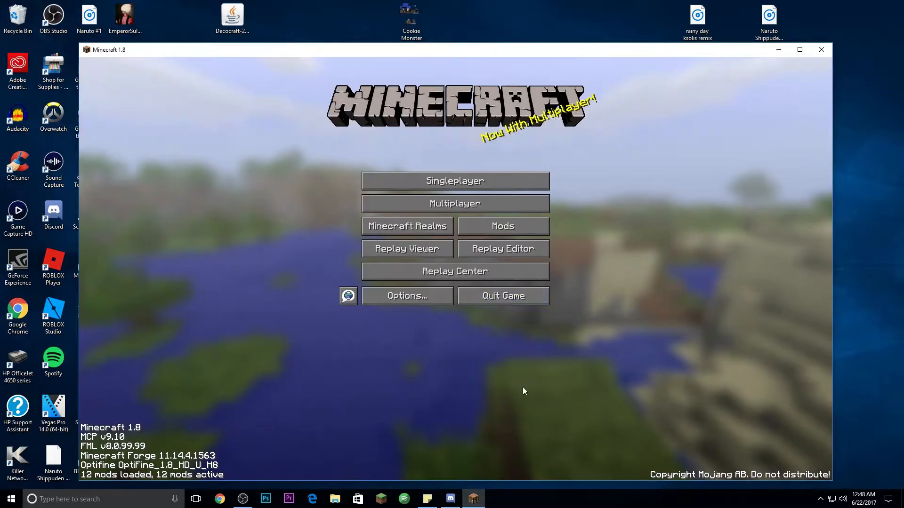
# - Open the Replay Viewer and load the mc.hypixel.net replay 2017_06_22_00_36_37
pyautogui.click(432, 250)
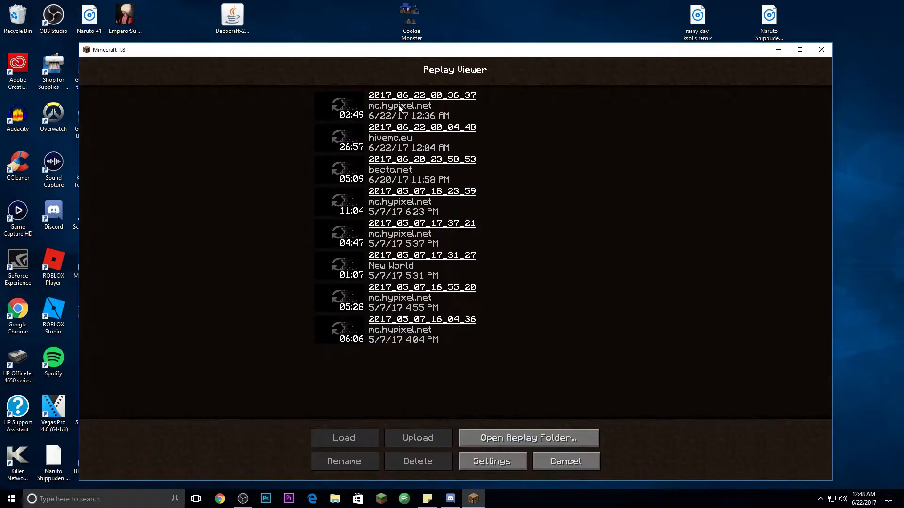
pyautogui.click(338, 101)
pyautogui.doubleClick(338, 100)
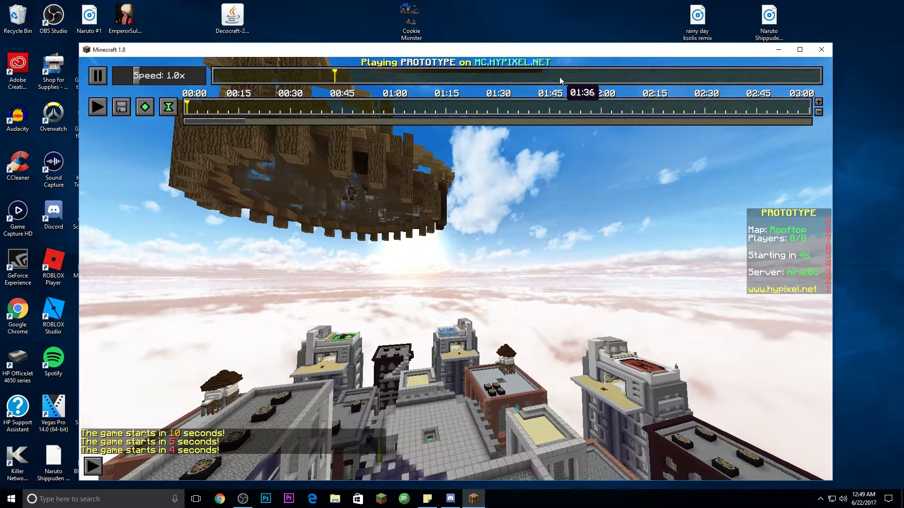
# - Skip the replay forward to the pre-game countdown on the Hollow map and pause playback there
pyautogui.click(546, 76)
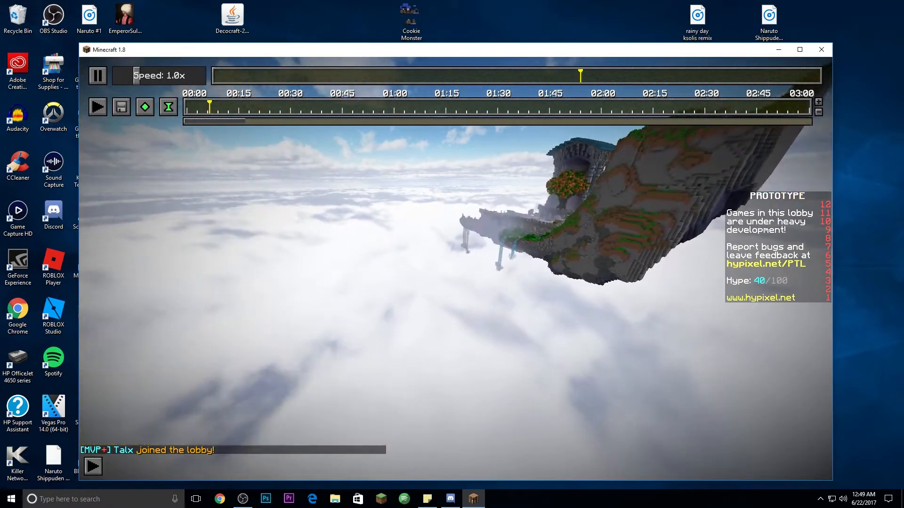
pyautogui.click(648, 77)
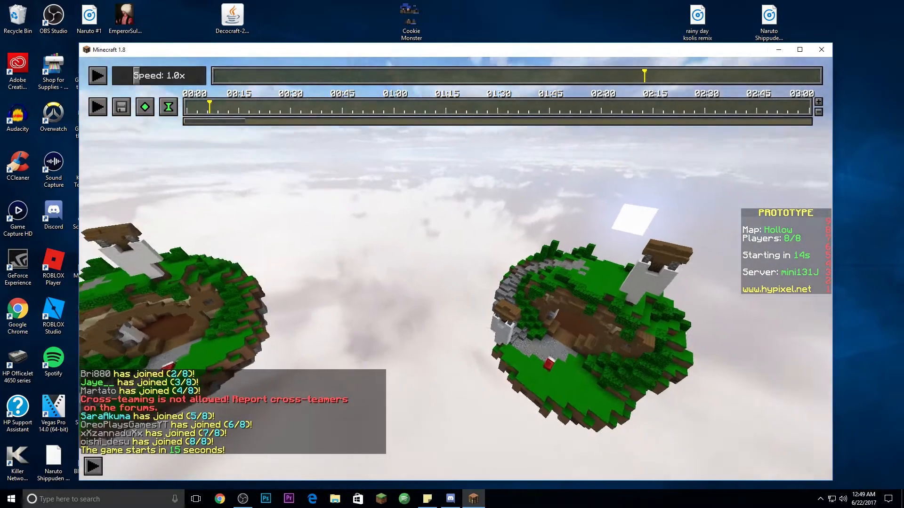
# - Fly the camera through the Hollow map to a red bed on an island and save a screenshot with the interface hidden
pyautogui.press('w')
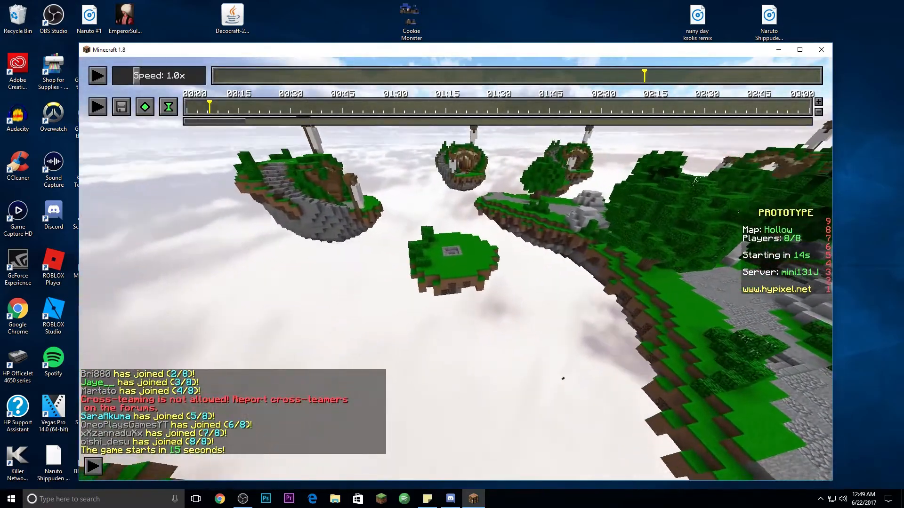
pyautogui.press('w')
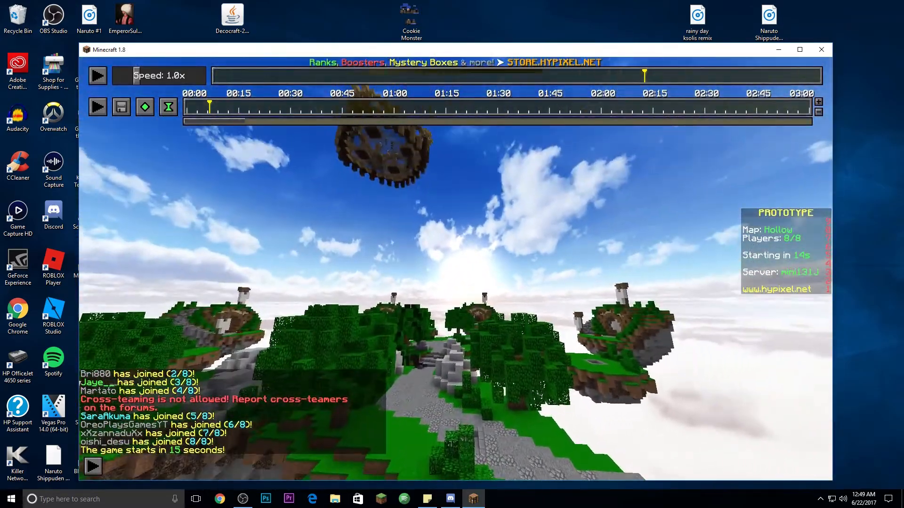
pyautogui.press('w')
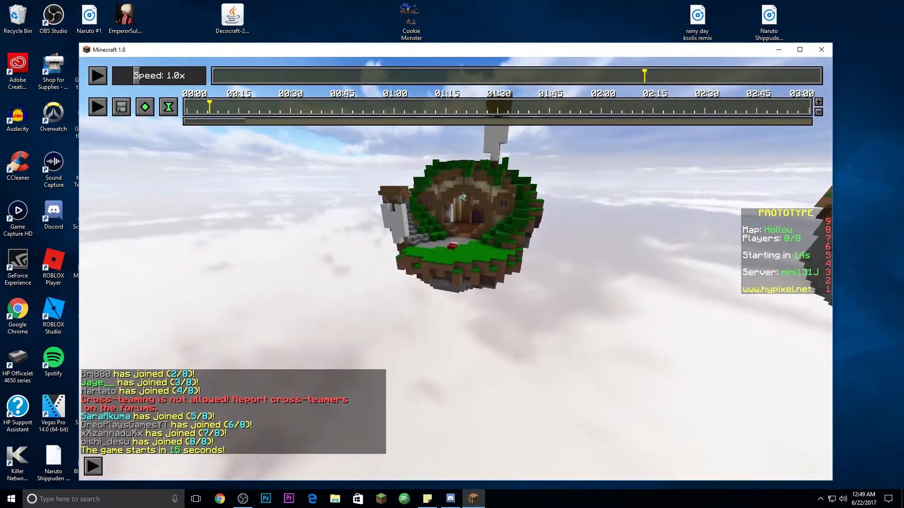
pyautogui.press('space')
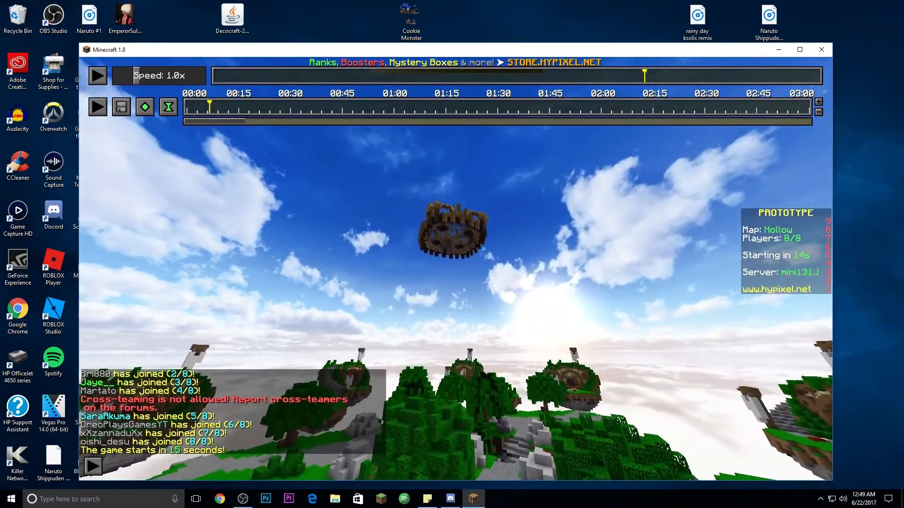
pyautogui.press('space')
pyautogui.press('w')
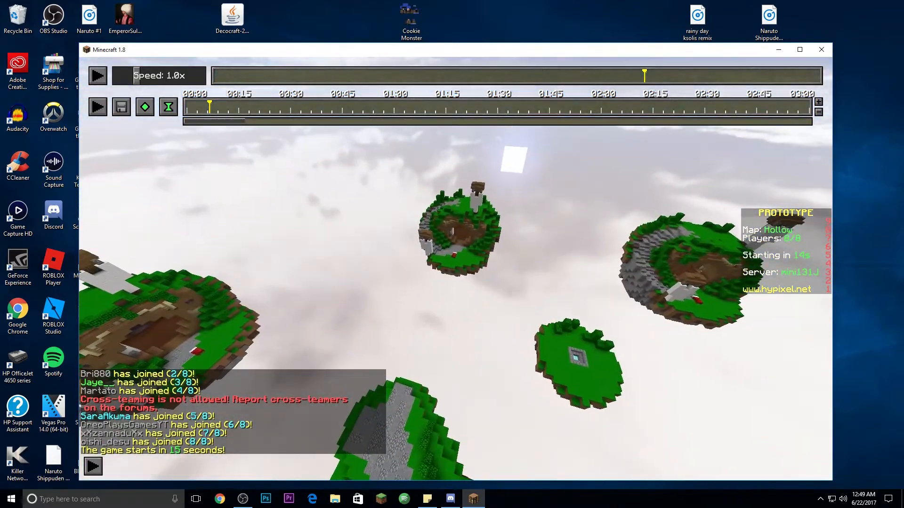
pyautogui.press('w')
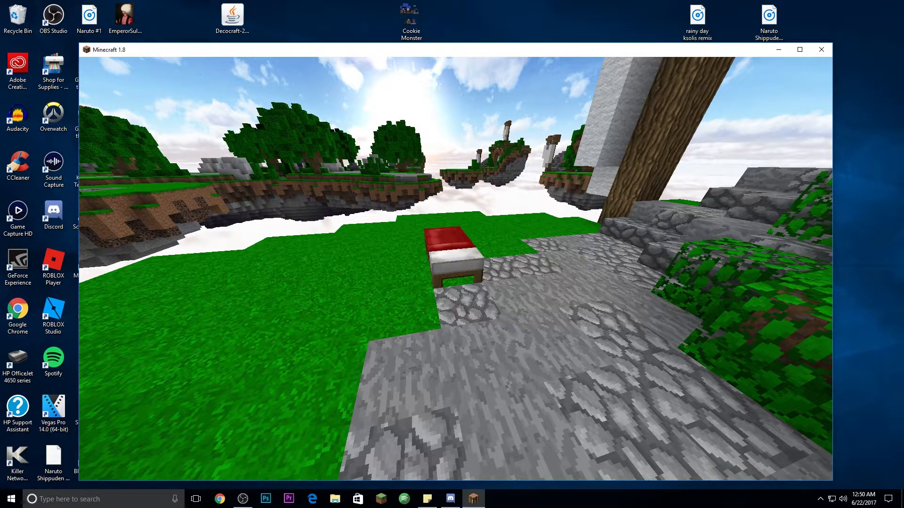
pyautogui.press('F1')
# - Frame an interface-free view of the long tree-covered island and the neighbouring house island from over the clouds
pyautogui.press('w')
pyautogui.press('w')
pyautogui.press('w')
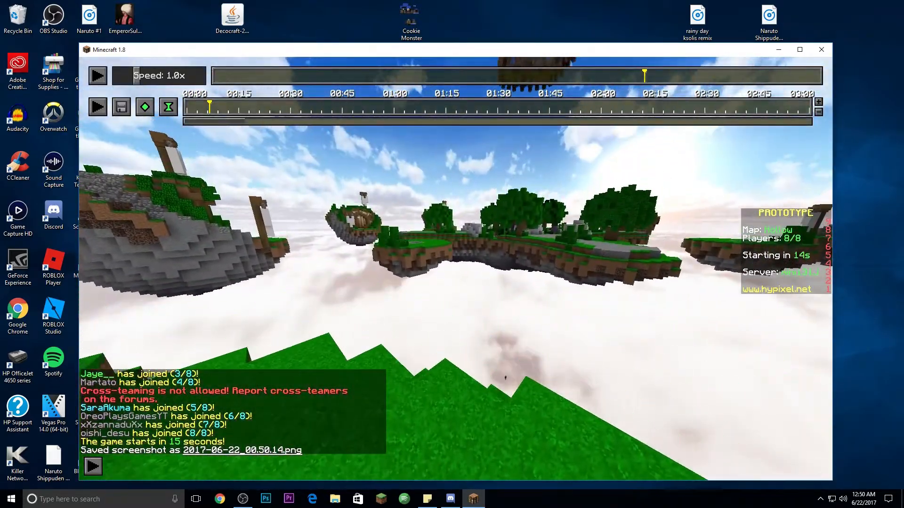
pyautogui.press('s')
pyautogui.press('w')
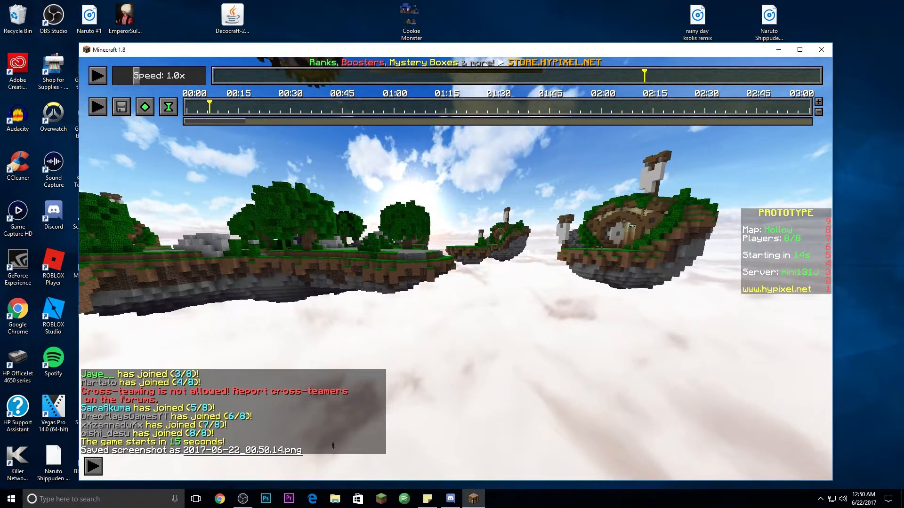
pyautogui.press('F1')
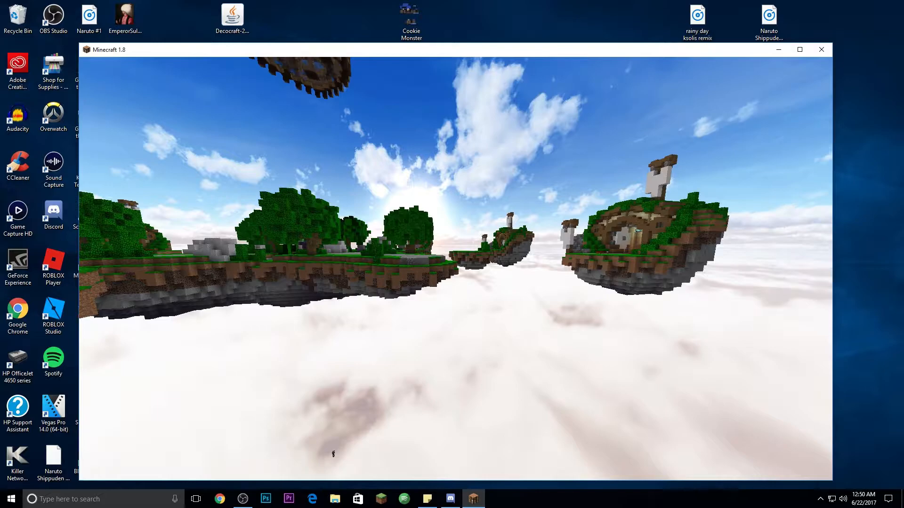
pyautogui.press('w')
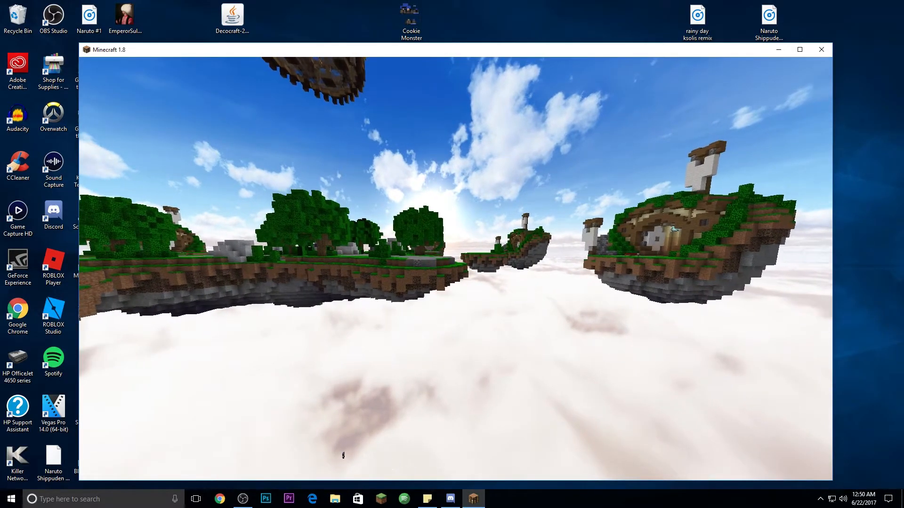
# - Reduce the render distance to 6 Short+ in the video settings and return to the replay
pyautogui.press('Escape')
pyautogui.click(450, 244)
pyautogui.click(428, 221)
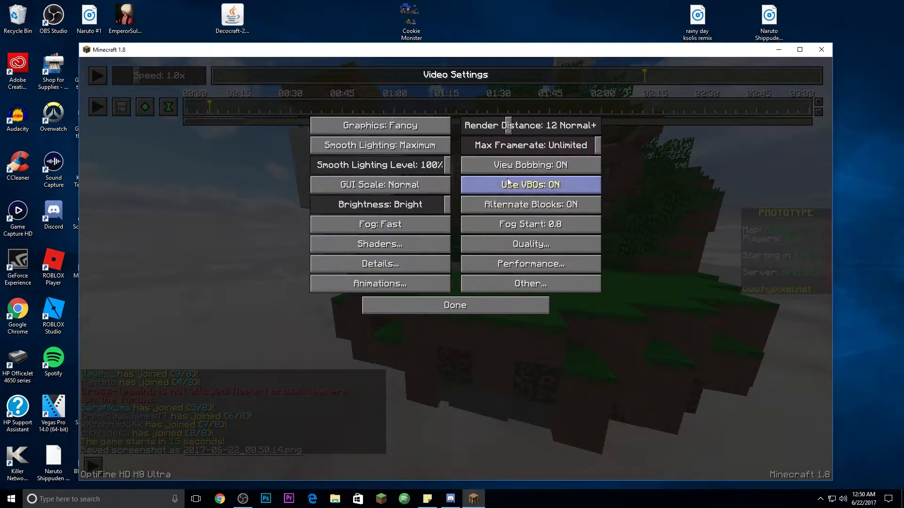
pyautogui.moveTo(509, 129); pyautogui.dragTo(480, 133)
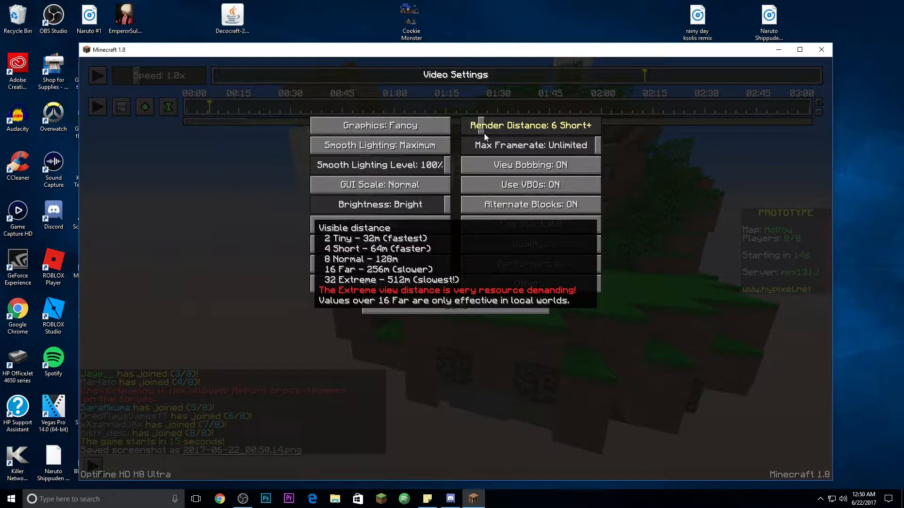
pyautogui.click(521, 304)
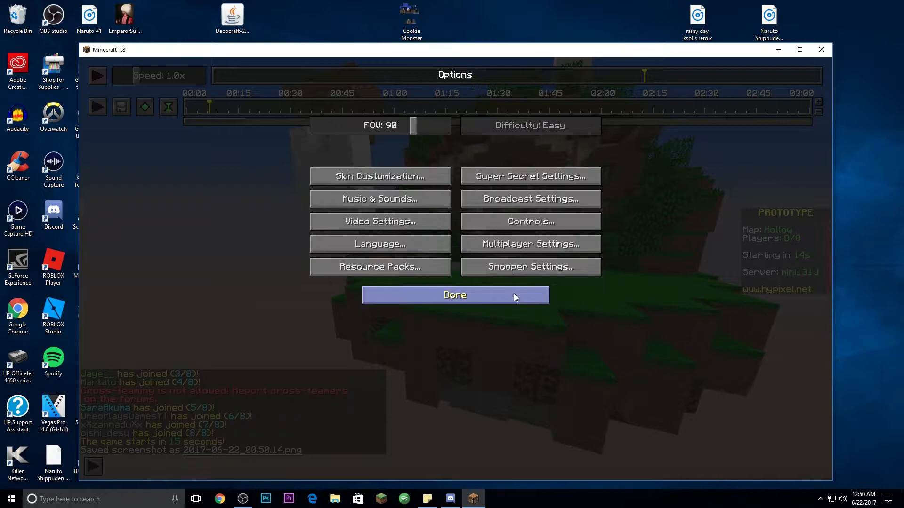
pyautogui.click(515, 297)
pyautogui.click(493, 179)
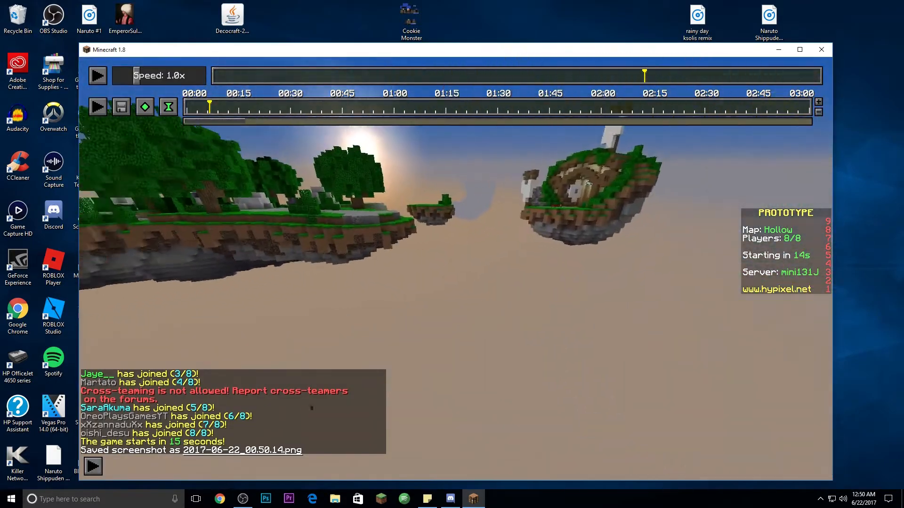
# - Frame the red bed from behind with the floating islands in the background and the interface hidden
pyautogui.press('s')
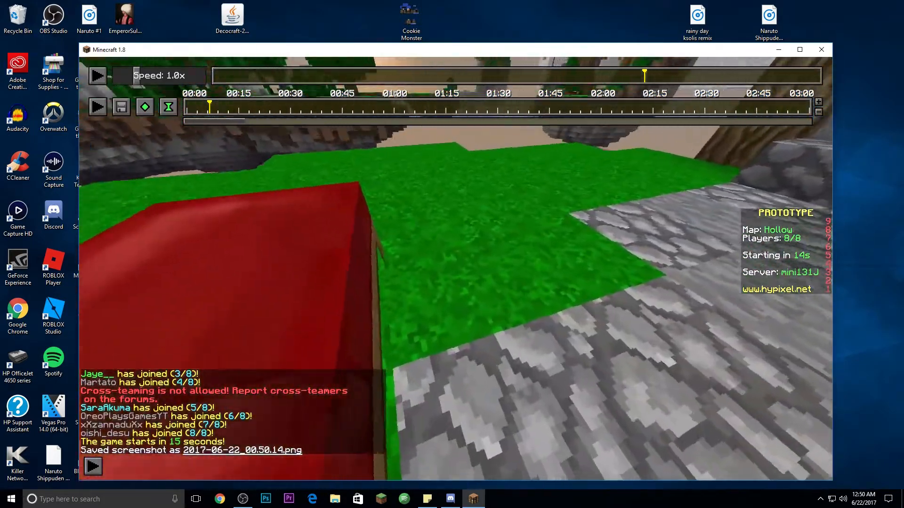
pyautogui.press('s')
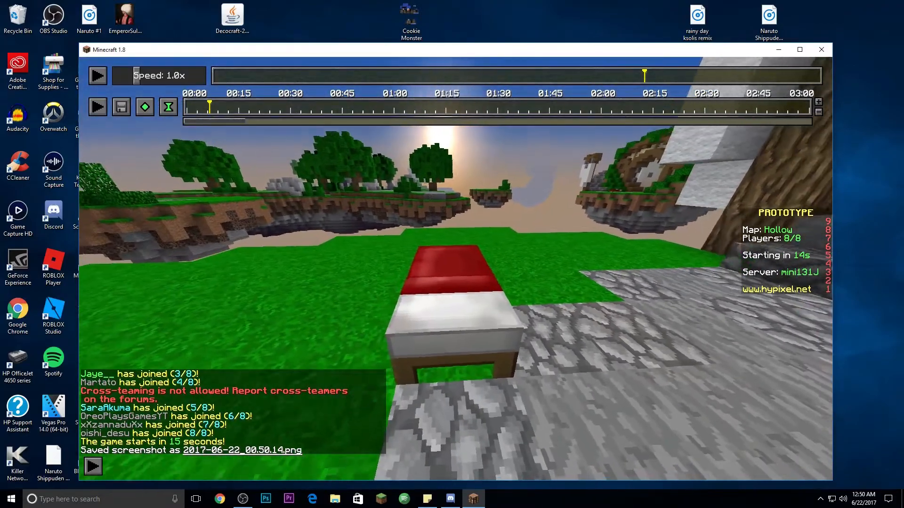
pyautogui.press('s')
pyautogui.press('F1')
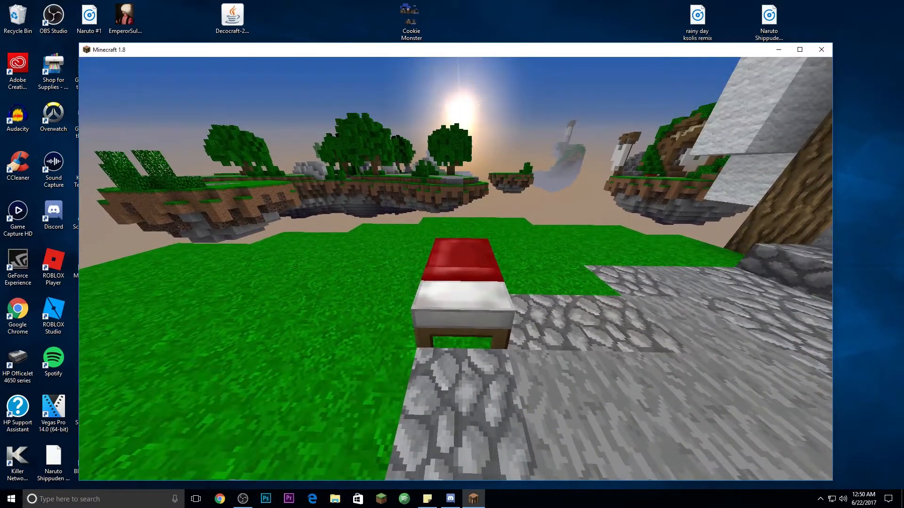
pyautogui.press('s')
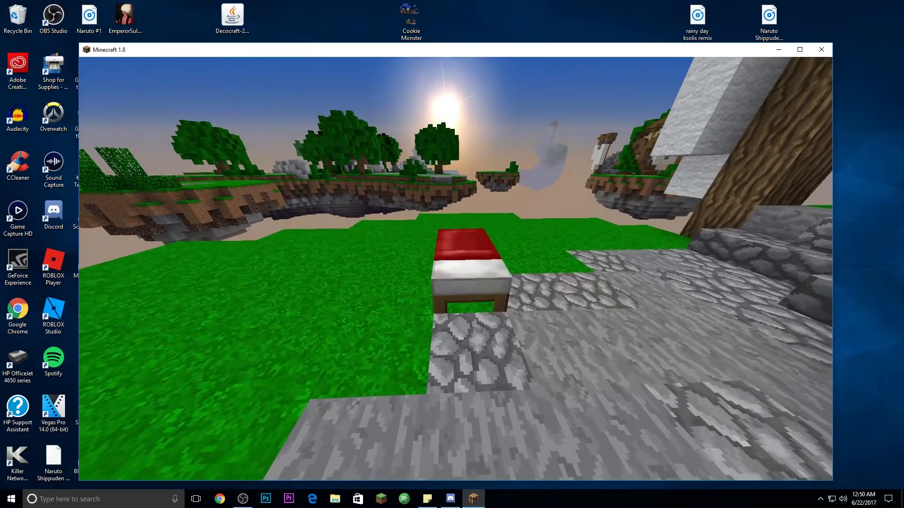
pyautogui.press('s')
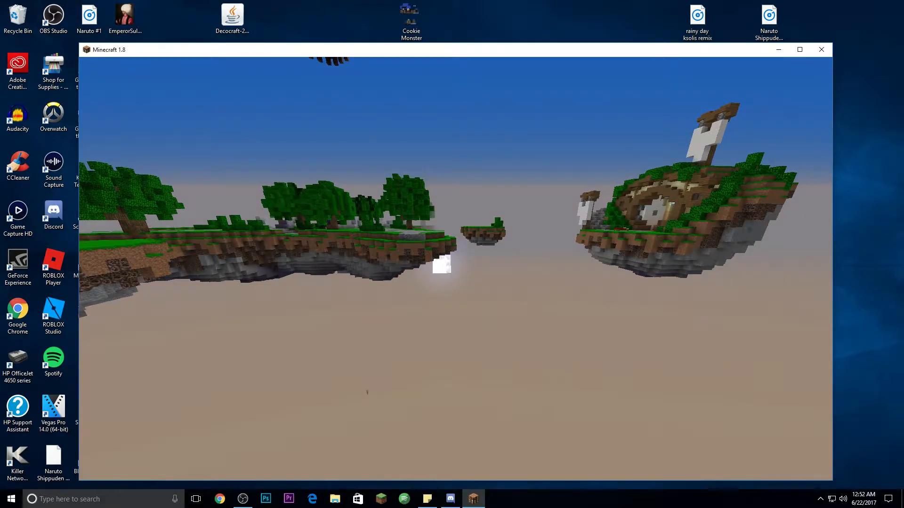
# - Show the interface again, set the render distance to 8 Normal and return to the replay
pyautogui.press('F1')
pyautogui.press('Escape')
pyautogui.click(402, 205)
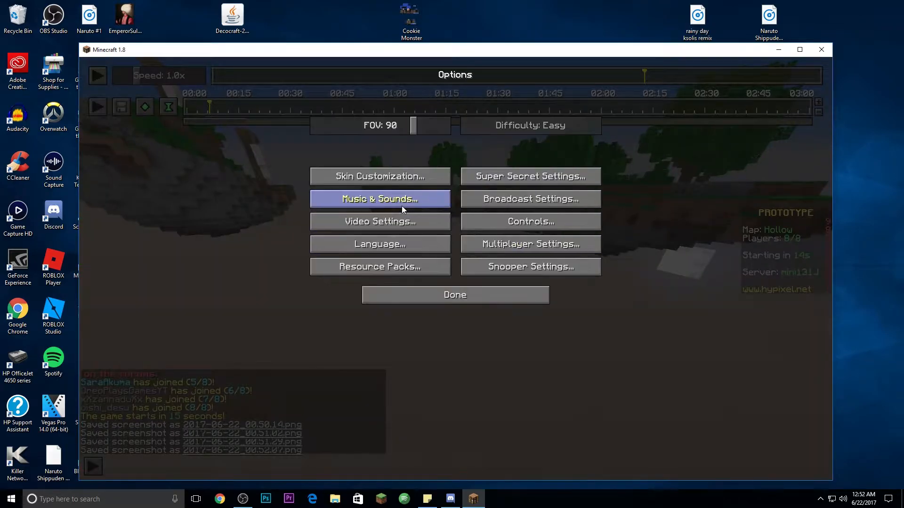
pyautogui.click(445, 215)
pyautogui.moveTo(482, 127); pyautogui.dragTo(492, 128)
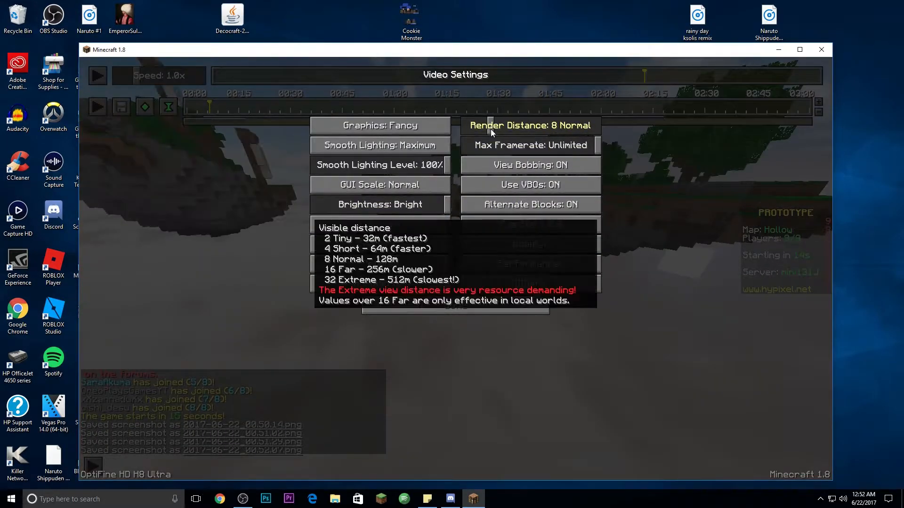
pyautogui.click(495, 306)
pyautogui.click(494, 300)
pyautogui.click(495, 180)
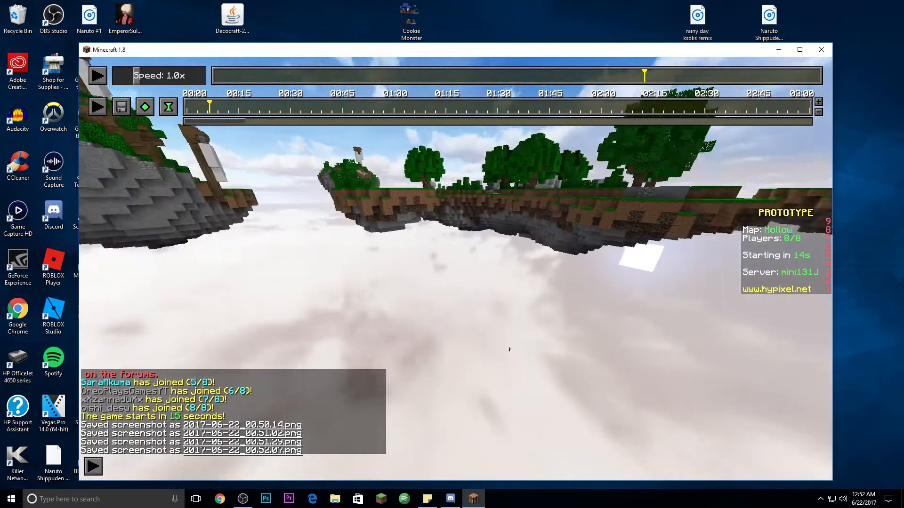
# - Exit the replay to the main menu and quit Minecraft
pyautogui.press('w')
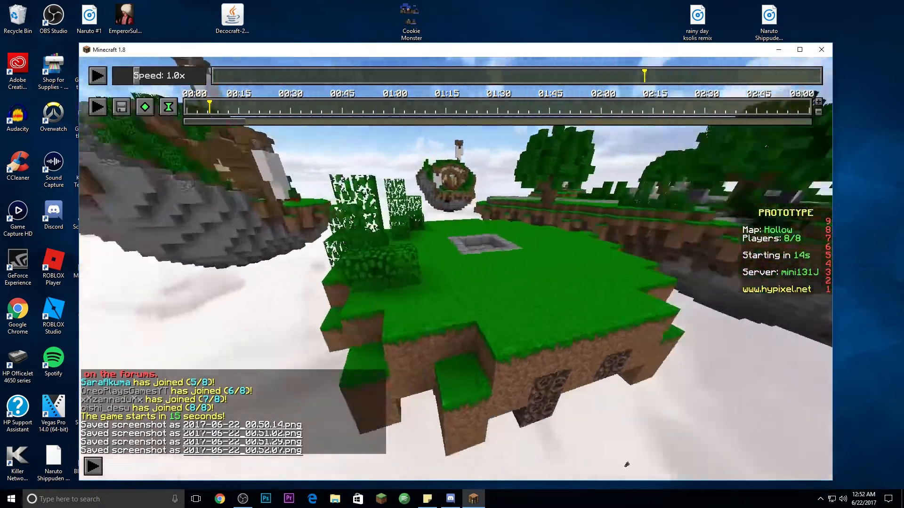
pyautogui.press('space')
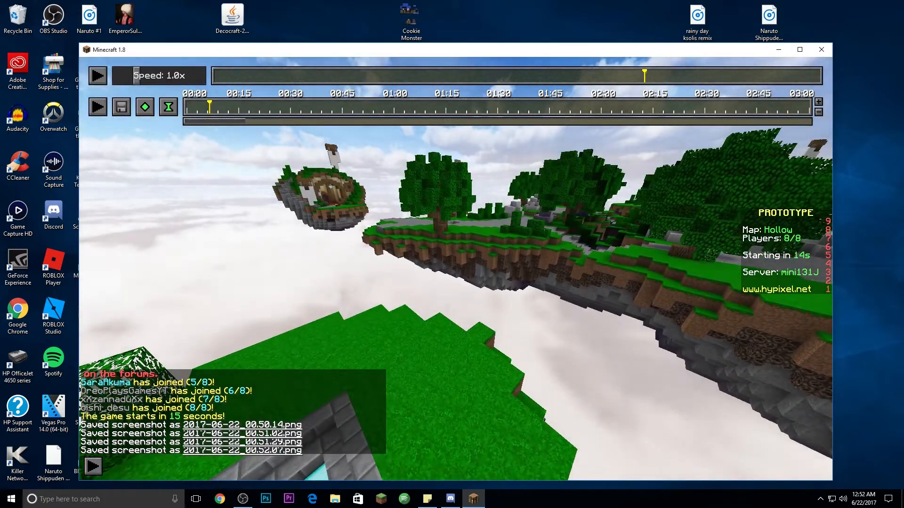
pyautogui.press('w')
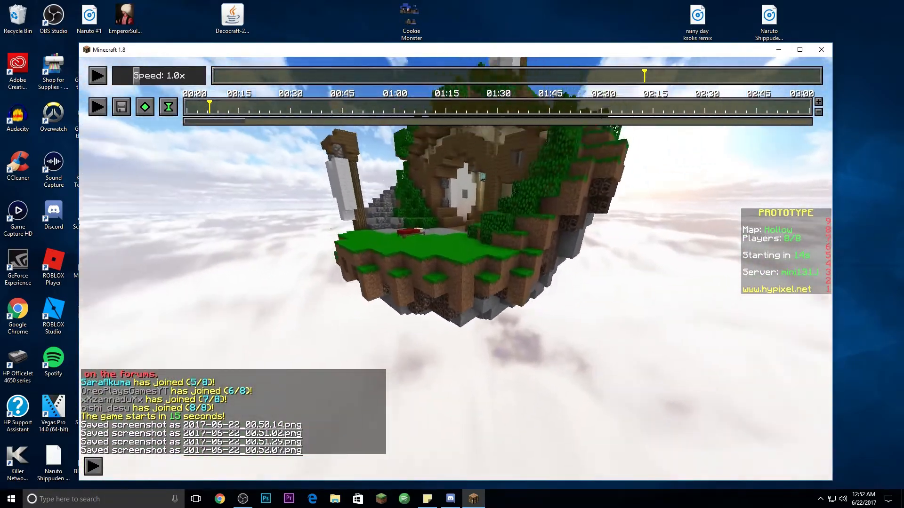
pyautogui.press('Escape')
pyautogui.click(459, 226)
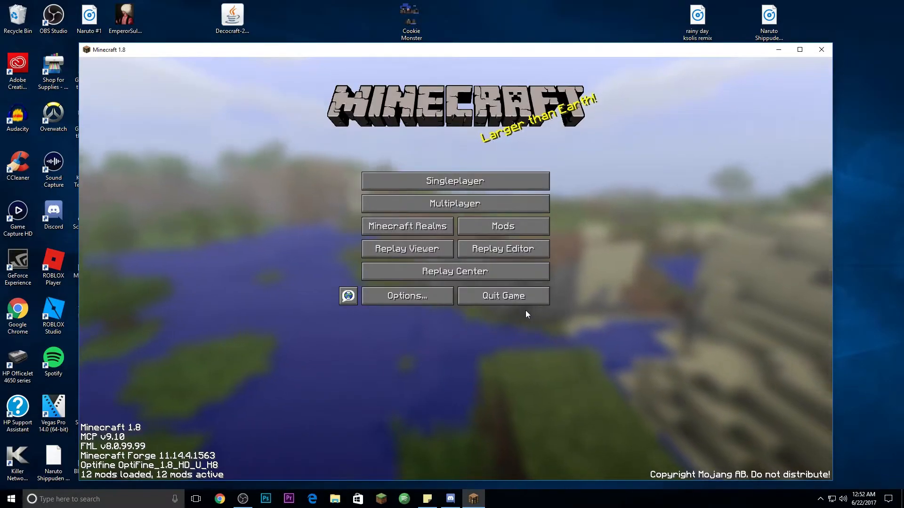
pyautogui.click(503, 298)
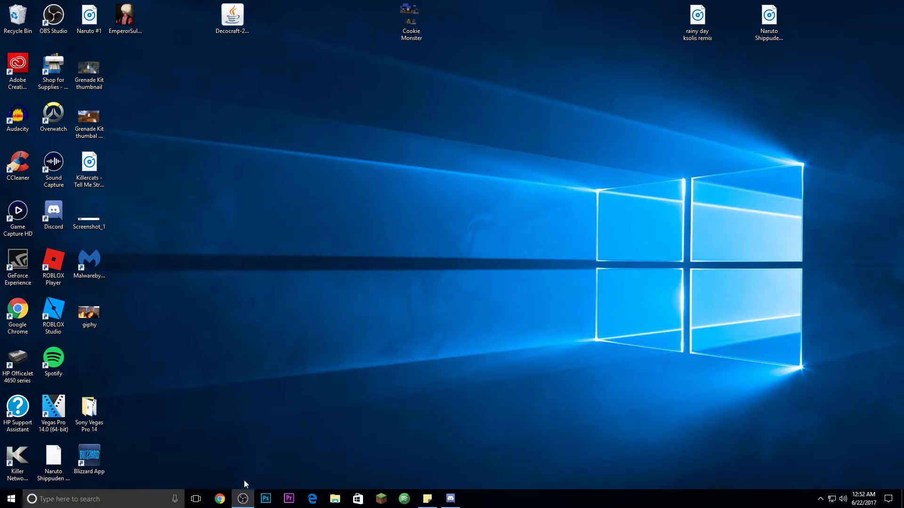
# - Switch to Photoshop and dismiss the offer to create a new library from the document
pyautogui.click(268, 506)
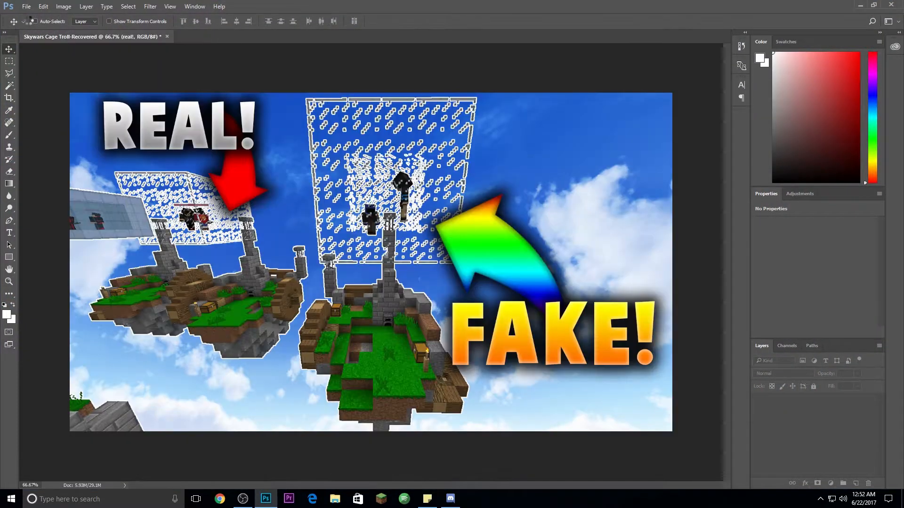
pyautogui.click(28, 7)
pyautogui.click(245, 66)
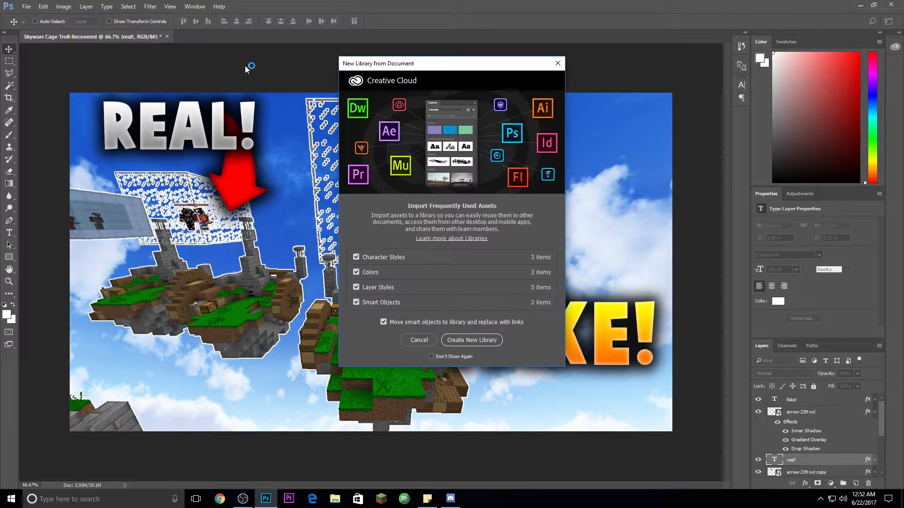
pyautogui.click(558, 64)
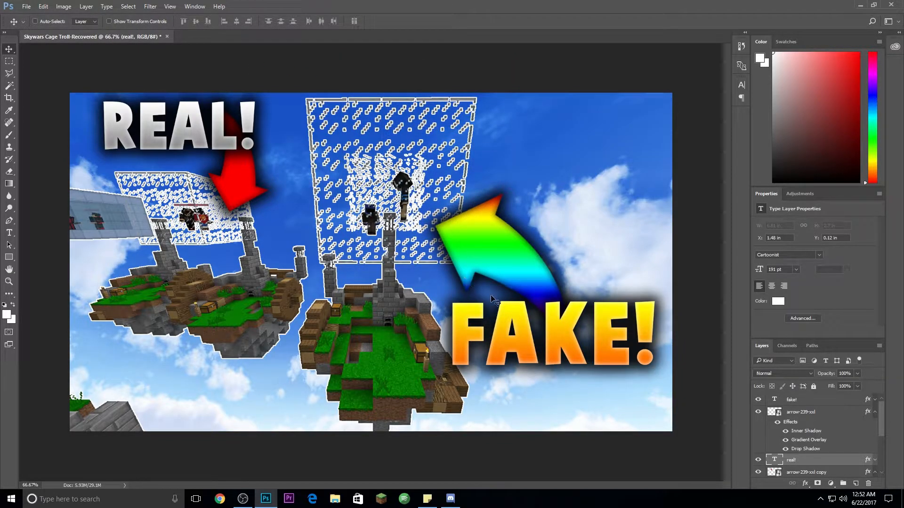
# - Create a transparent 1920 by 1080 pixel document named Tutorial and close the Skywars Cage Troll-Recovered document without saving
pyautogui.click(26, 6)
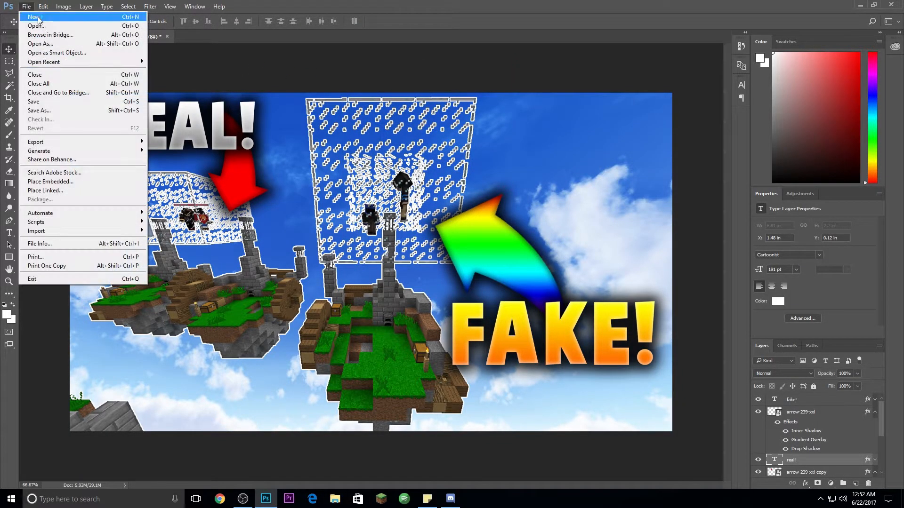
pyautogui.click(59, 18)
pyautogui.click(27, 7)
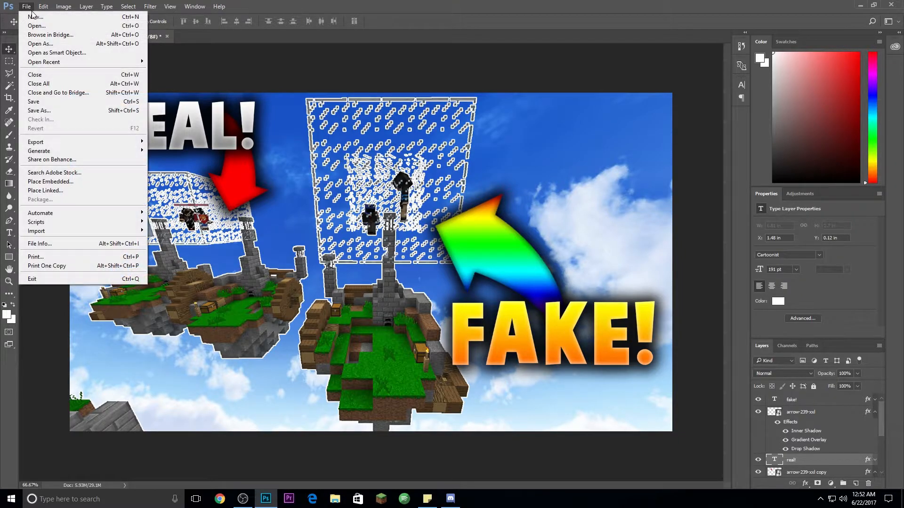
pyautogui.click(59, 18)
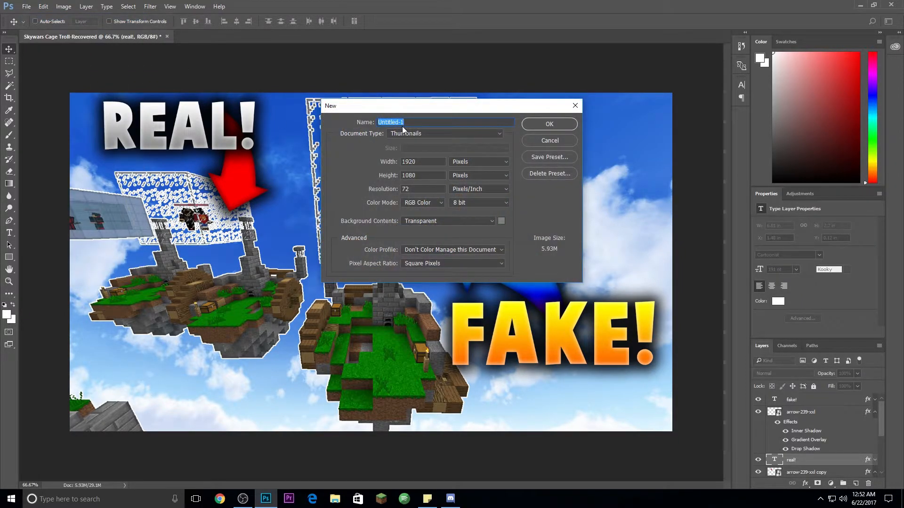
pyautogui.write('Tutorial')
pyautogui.click(567, 124)
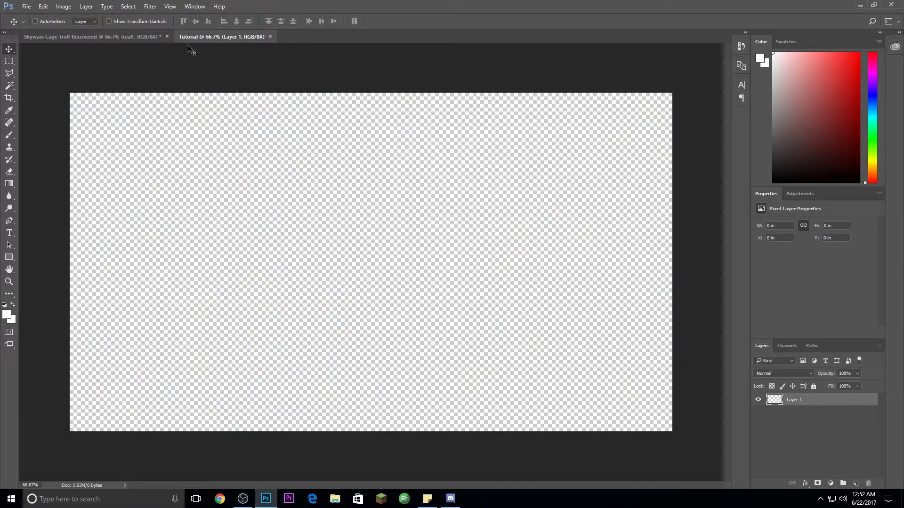
pyautogui.click(167, 37)
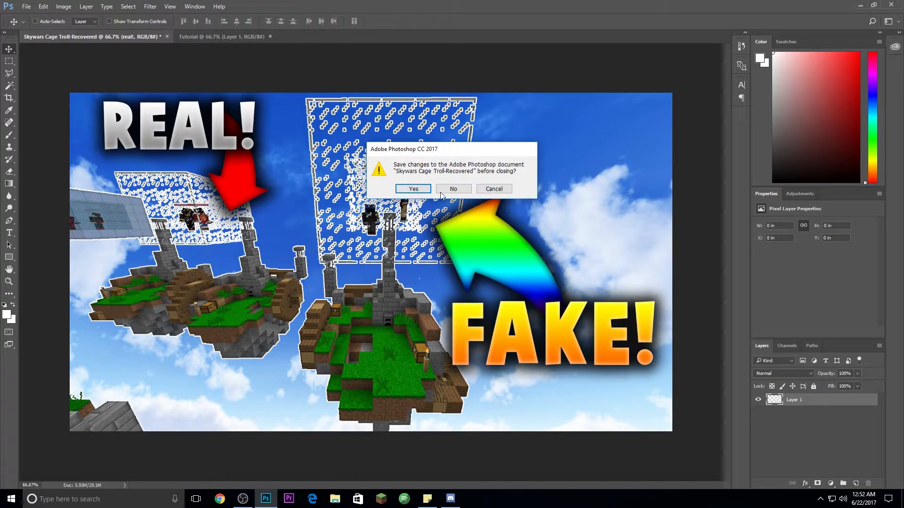
pyautogui.click(441, 192)
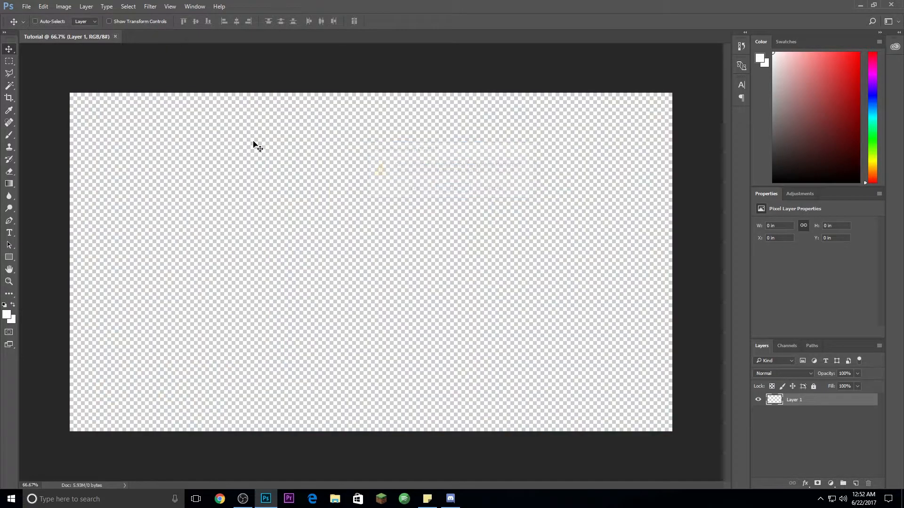
# - Place the sky screenshot 2017-03-19_14.49.55 as an embedded image and scale it to fill the whole canvas
pyautogui.click(25, 7)
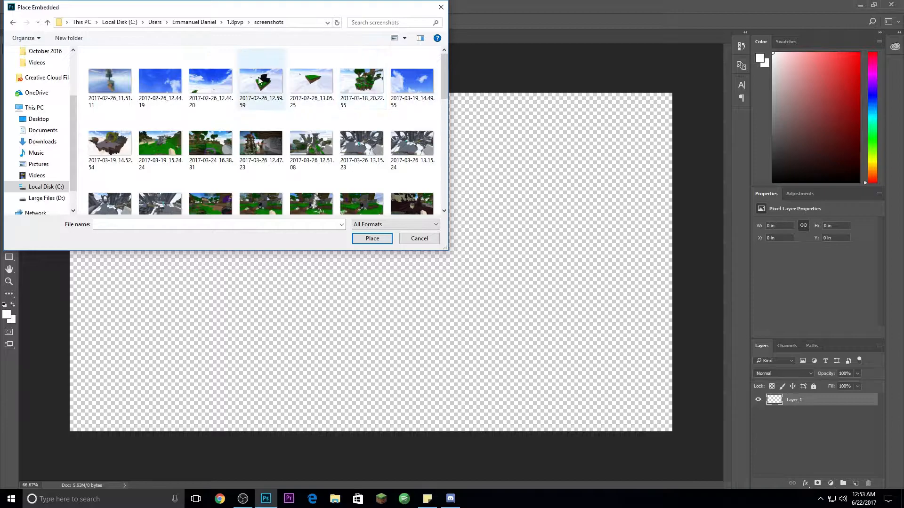
pyautogui.doubleClick(422, 82)
pyautogui.moveTo(363, 198); pyautogui.dragTo(313, 174)
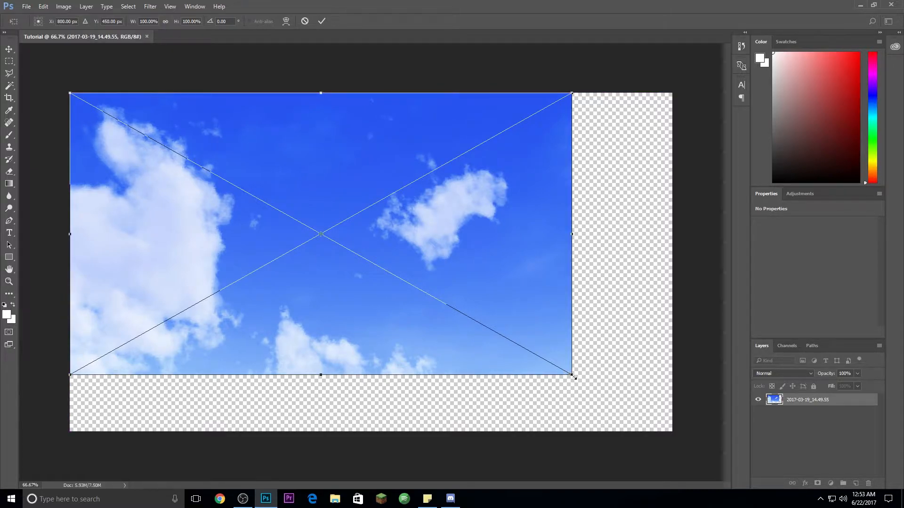
pyautogui.moveTo(572, 375); pyautogui.dragTo(666, 446)
pyautogui.press('Return')
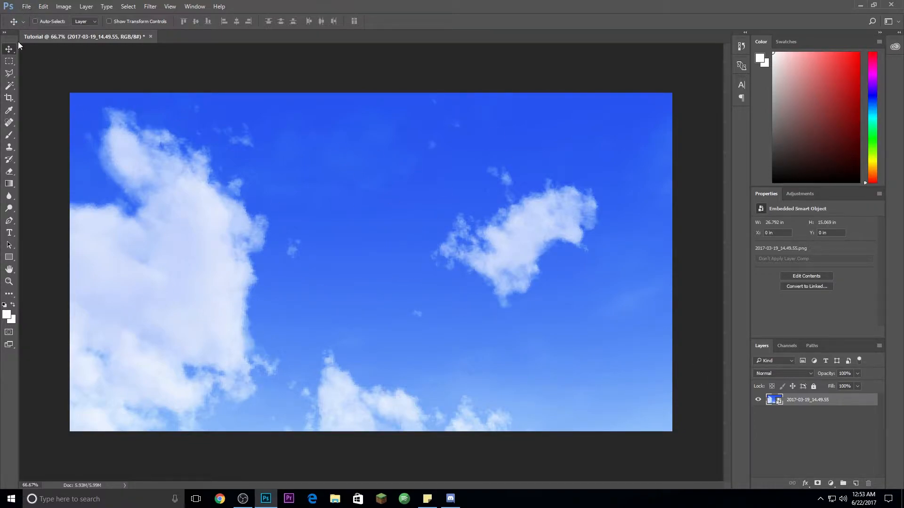
# - Place the red bed screenshot 2017-06-22_00.51.29 as an embedded image, roughly centred and aligned with the canvas's lower edge
pyautogui.click(22, 8)
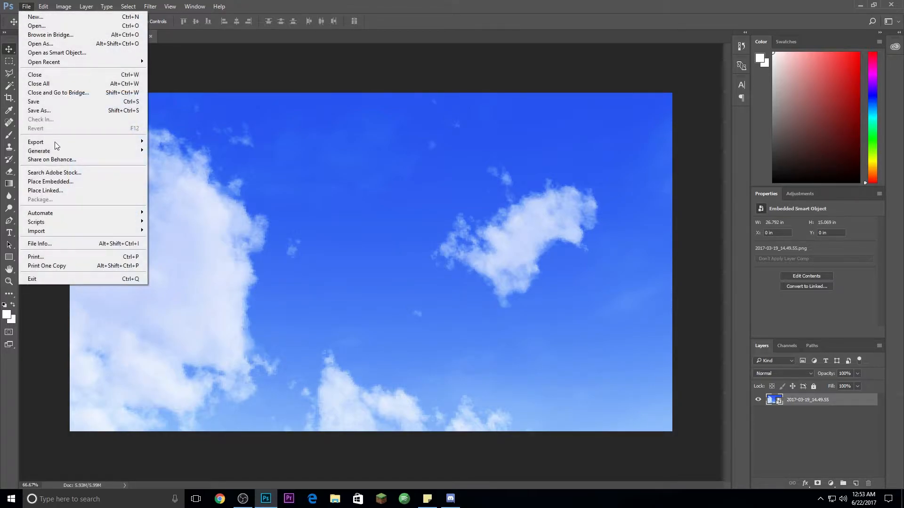
pyautogui.click(66, 182)
pyautogui.scroll(-5, 250, 167)
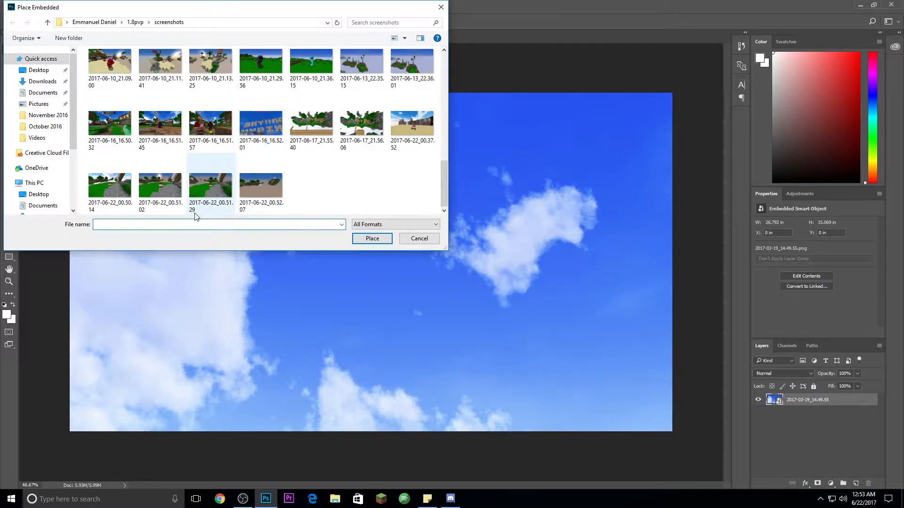
pyautogui.doubleClick(209, 186)
pyautogui.moveTo(482, 262); pyautogui.dragTo(421, 232)
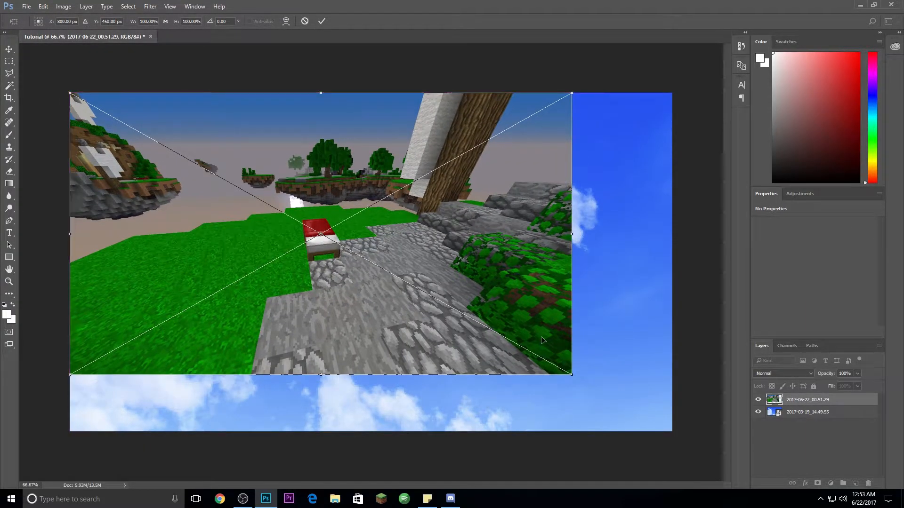
pyautogui.moveTo(542, 336); pyautogui.dragTo(588, 374)
pyautogui.press('Return')
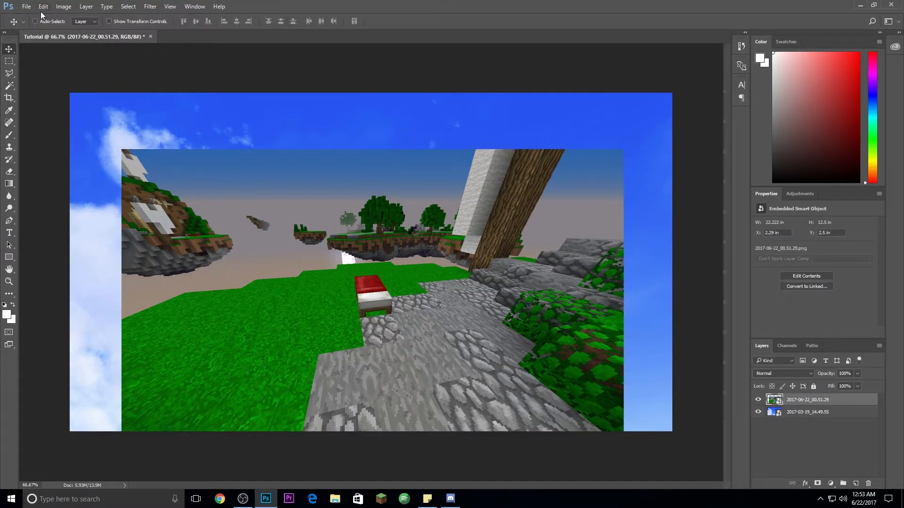
# - Place the floating islands screenshot 2017-06-22_00.52.07 as an embedded image and hide its layer
pyautogui.click(27, 6)
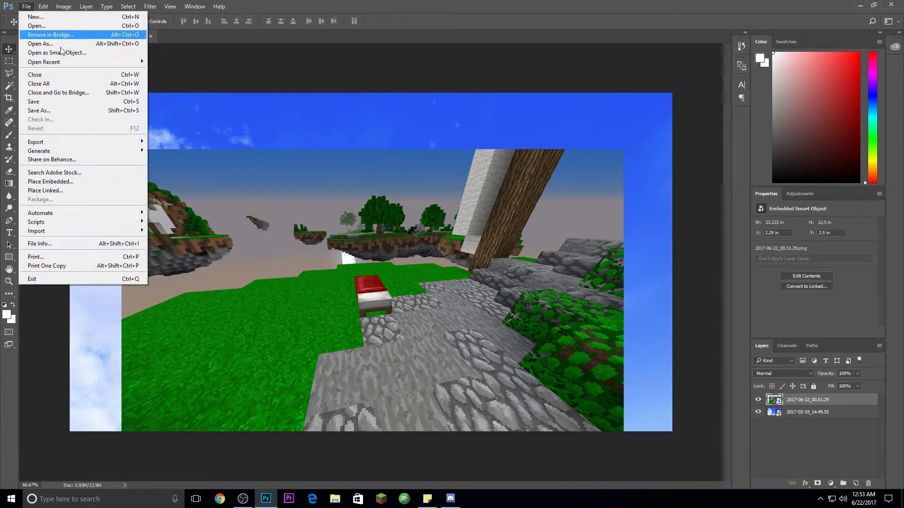
pyautogui.click(82, 182)
pyautogui.scroll(-10, 260, 191)
pyautogui.doubleClick(258, 188)
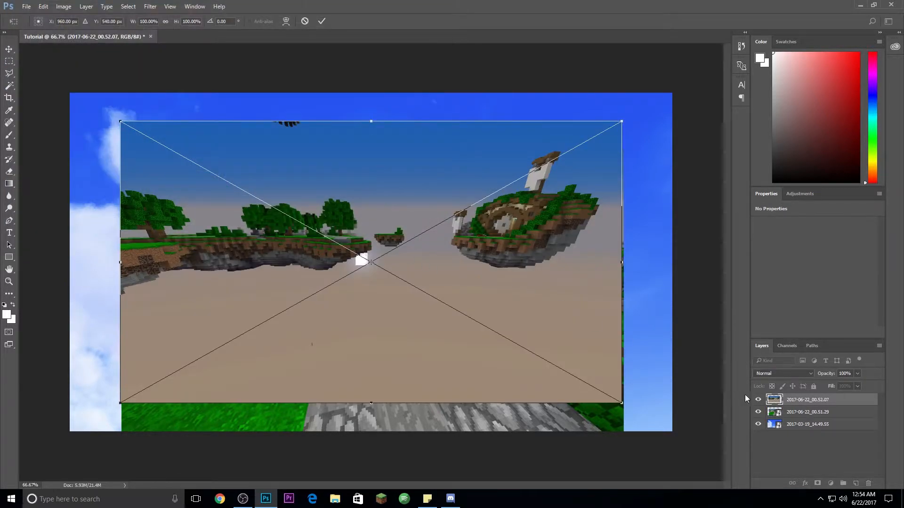
pyautogui.press('Return')
pyautogui.click(757, 400)
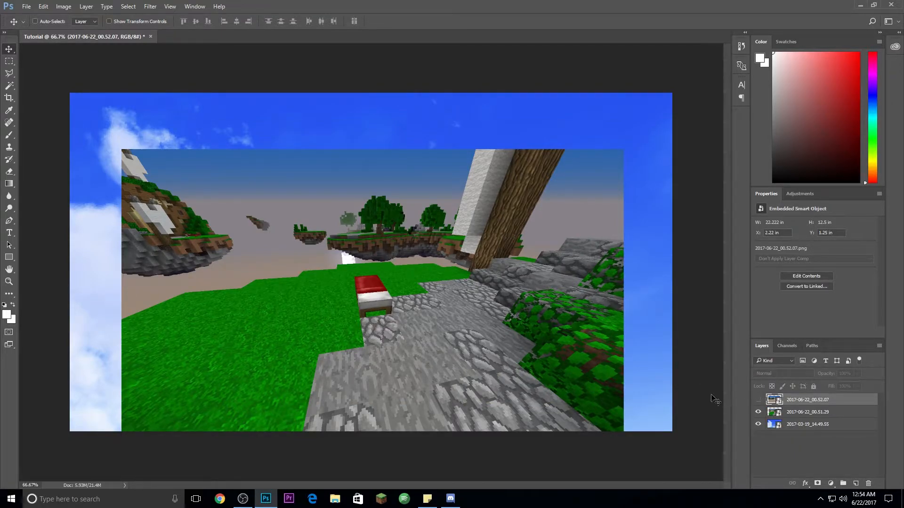
# - Hide the sky layer 2017-03-19_14.49.55 and rasterize the bed screenshot layer 2017-06-22_00.51.29
pyautogui.scroll(1, 422, 404)
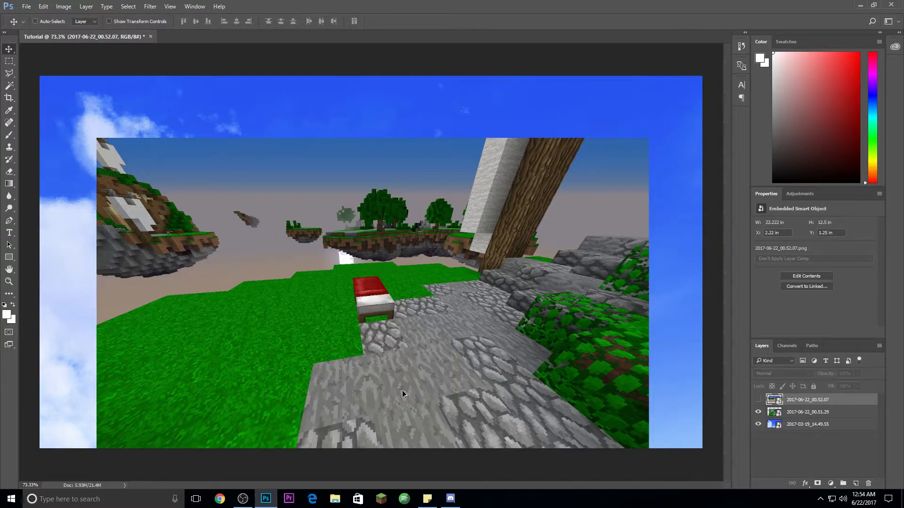
pyautogui.scroll(1, 403, 393)
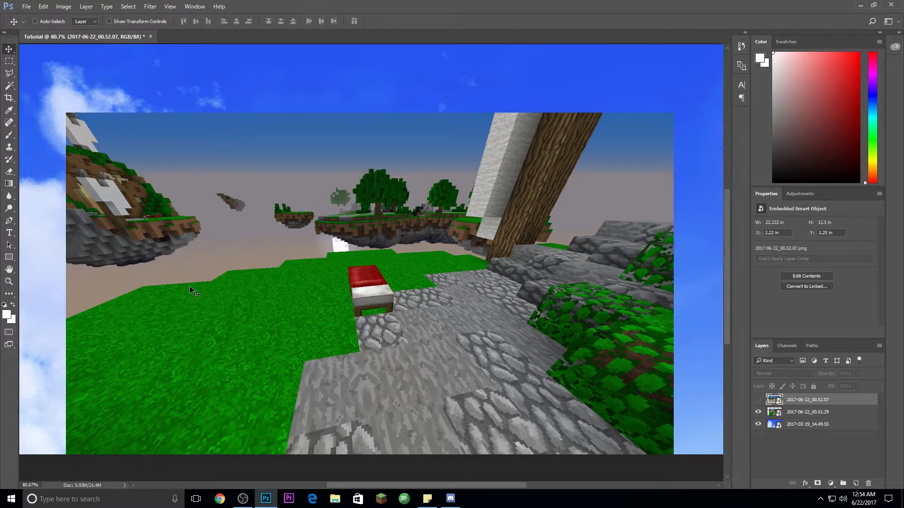
pyautogui.click(759, 424)
pyautogui.scroll(1, 87, 273)
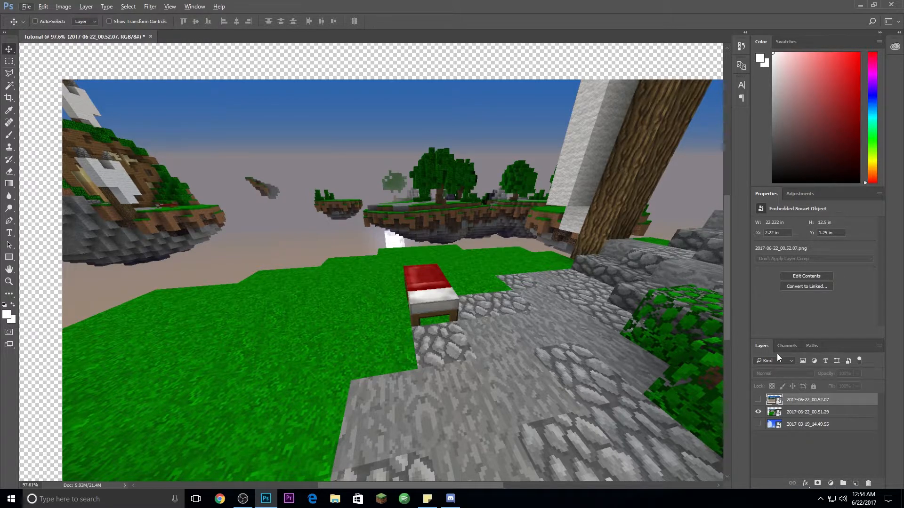
pyautogui.click(844, 416)
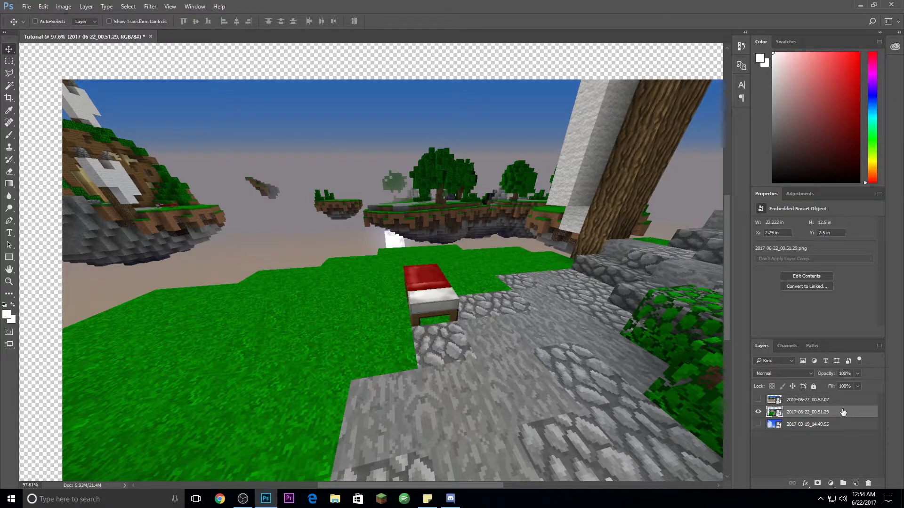
pyautogui.rightClick(843, 409)
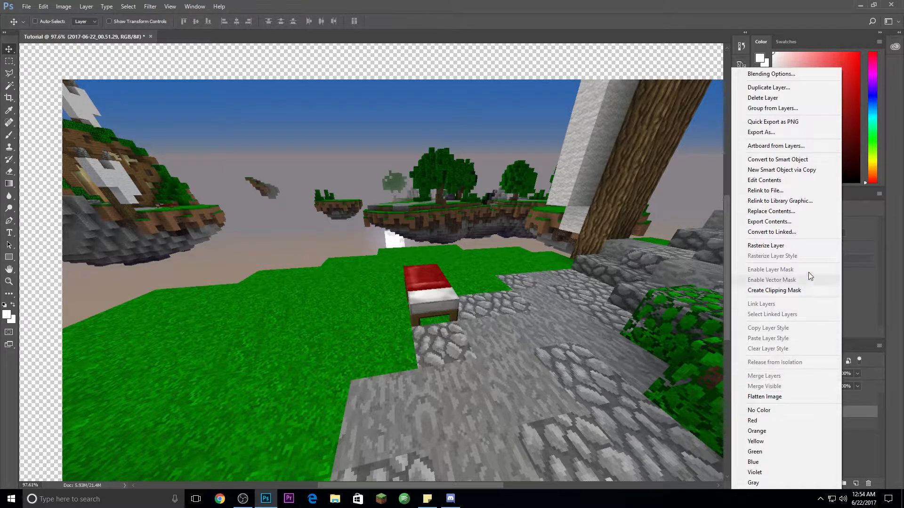
pyautogui.click(801, 244)
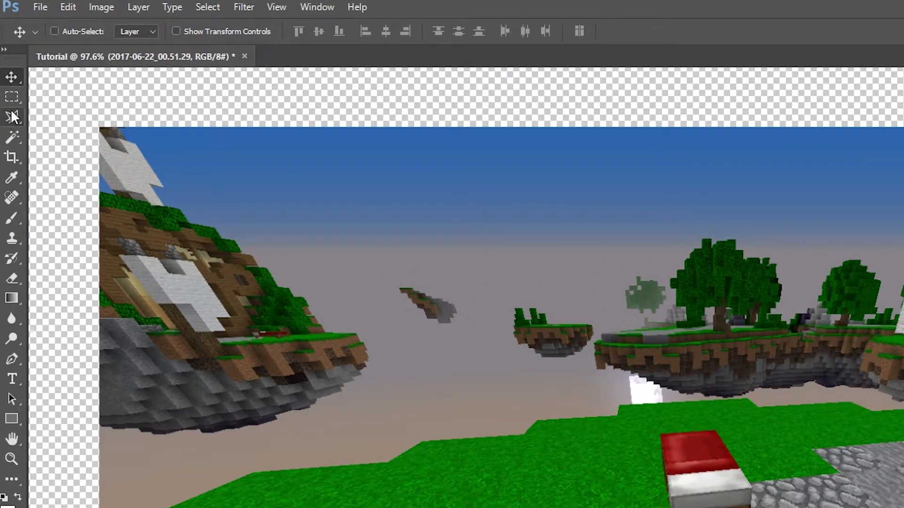
# - Outline the sky and distant islands above the grass, up to the wooden post, with the Polygonal Lasso and delete that area
pyautogui.click(12, 116)
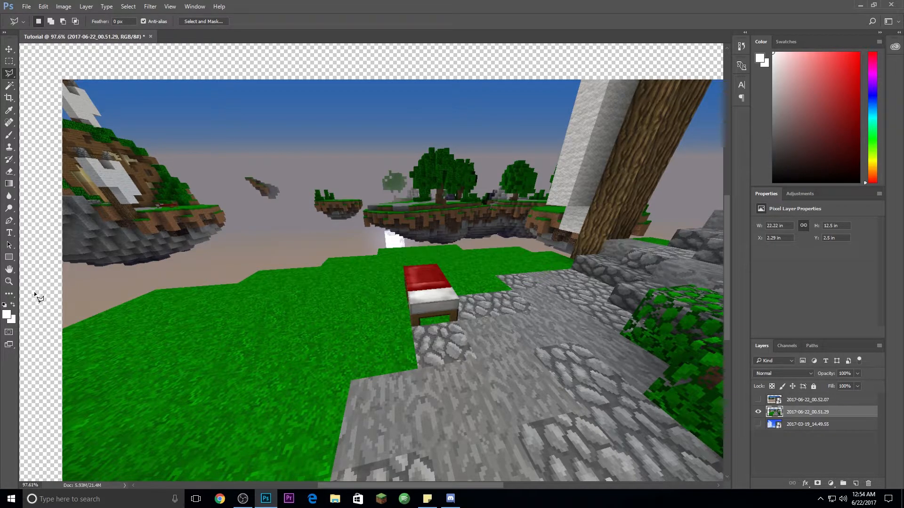
pyautogui.click(92, 288)
pyautogui.click(225, 257)
pyautogui.click(460, 243)
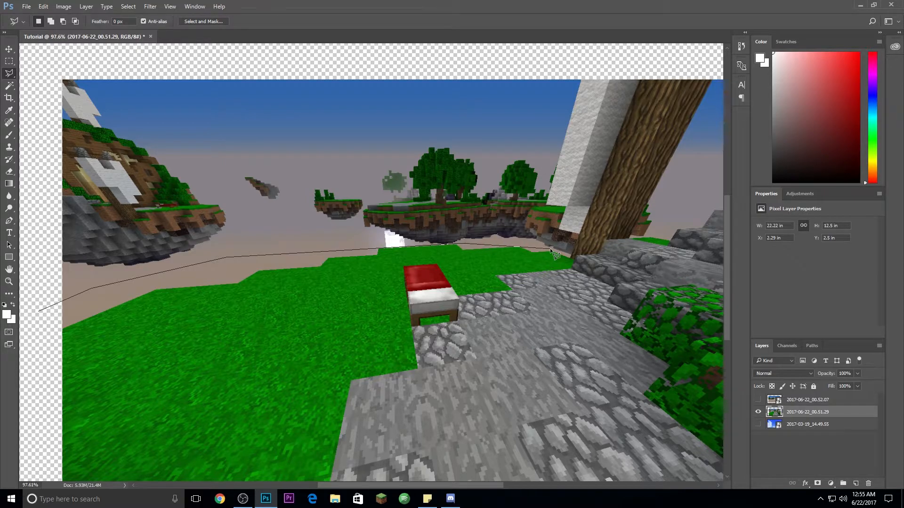
pyautogui.click(565, 251)
pyautogui.click(523, 201)
pyautogui.click(533, 63)
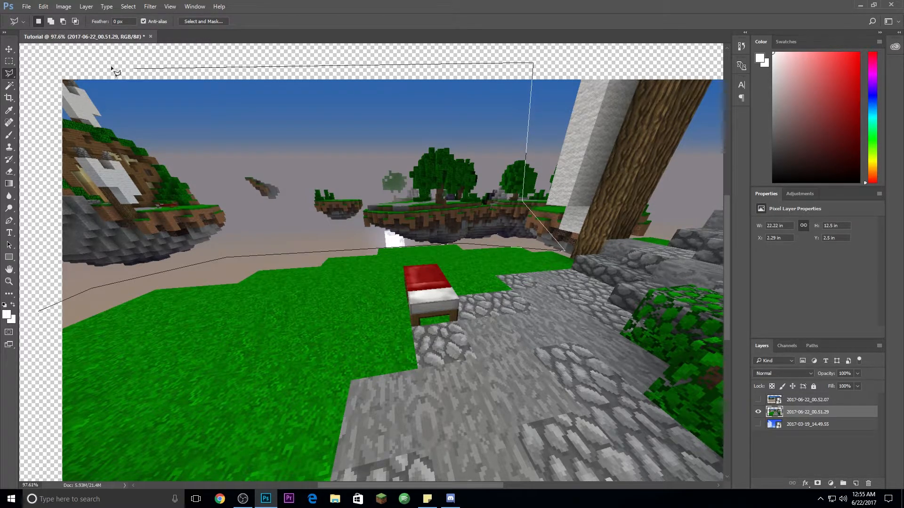
pyautogui.click(51, 64)
pyautogui.click(38, 311)
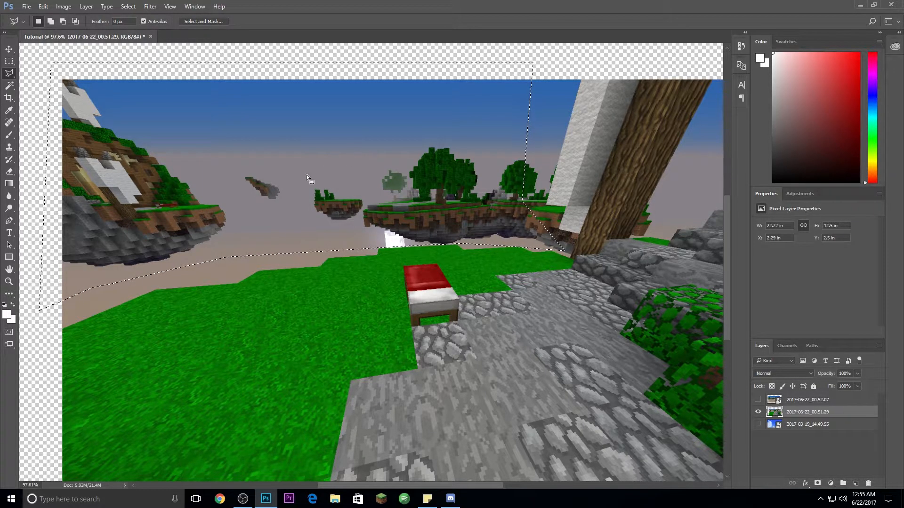
pyautogui.press('Delete')
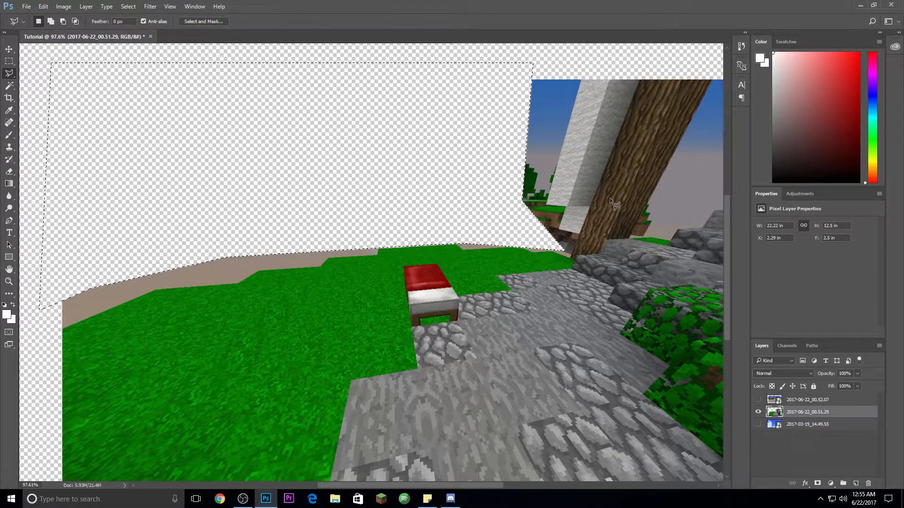
# - Outline the background around the wooden post and wool with the Polygonal Lasso, cutting across their tops at an angle, and delete that area
pyautogui.scroll(-2, 683, 232)
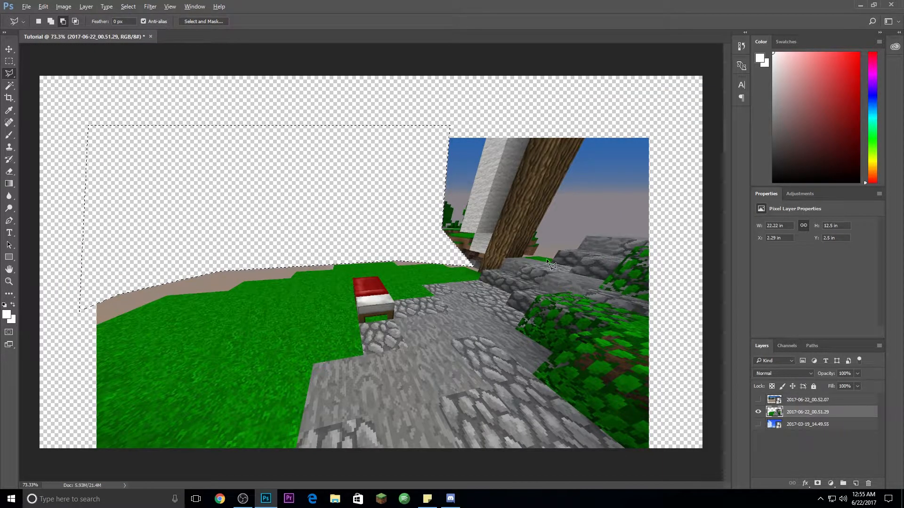
pyautogui.scroll(6, 553, 266)
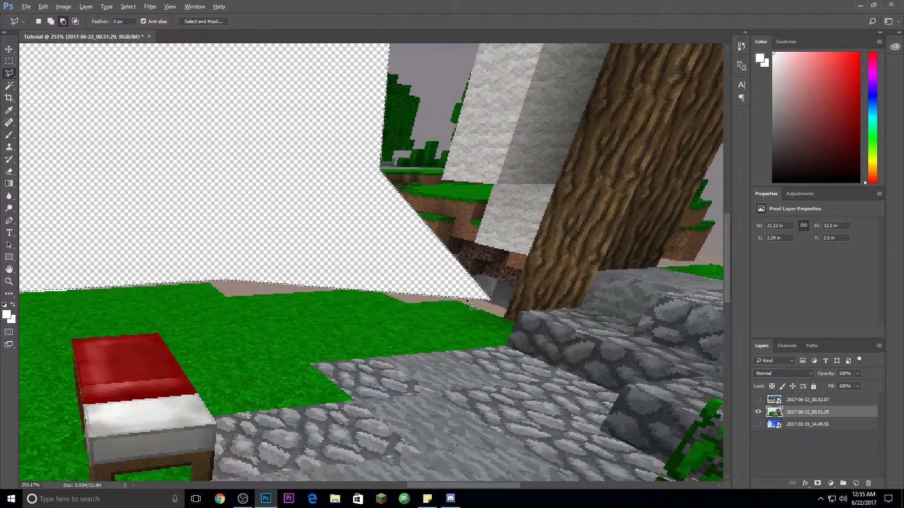
pyautogui.scroll(2, 466, 298)
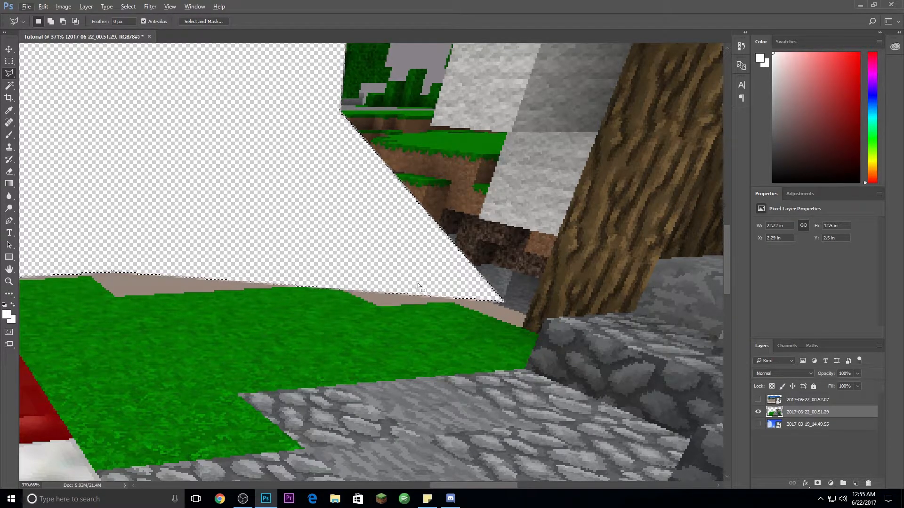
pyautogui.hotkey('ctrl', 'd')
pyautogui.click(429, 278)
pyautogui.click(526, 318)
pyautogui.click(558, 237)
pyautogui.click(479, 218)
pyautogui.click(507, 134)
pyautogui.click(431, 125)
pyautogui.scroll(10, 471, 94)
pyautogui.click(565, 154)
pyautogui.hscroll(10, 705, 129)
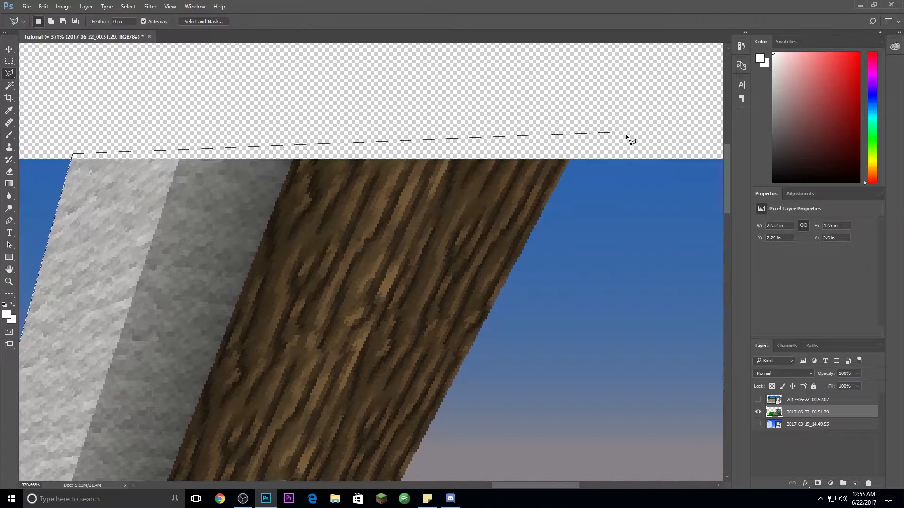
pyautogui.click(622, 132)
pyautogui.scroll(-10, 612, 141)
pyautogui.click(345, 217)
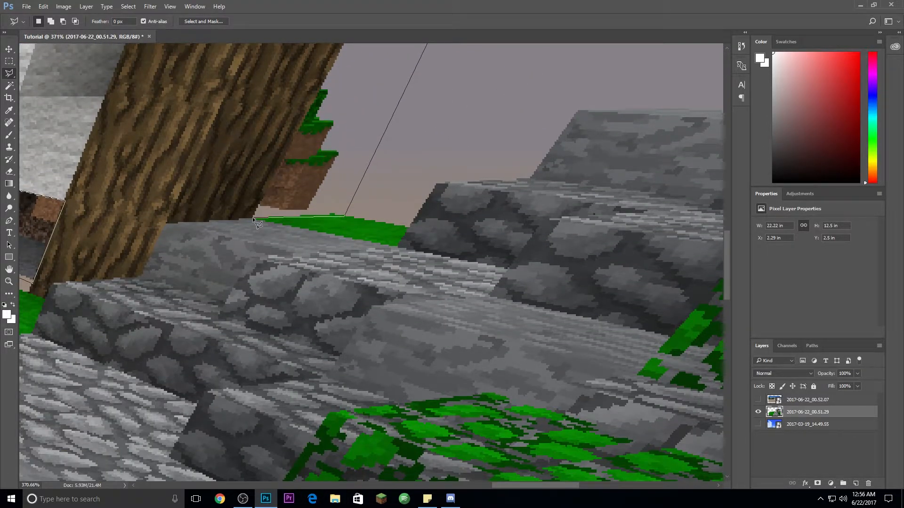
pyautogui.click(253, 217)
pyautogui.scroll(12, 253, 216)
pyautogui.click(493, 335)
pyautogui.click(414, 271)
pyautogui.click(264, 265)
pyautogui.click(163, 237)
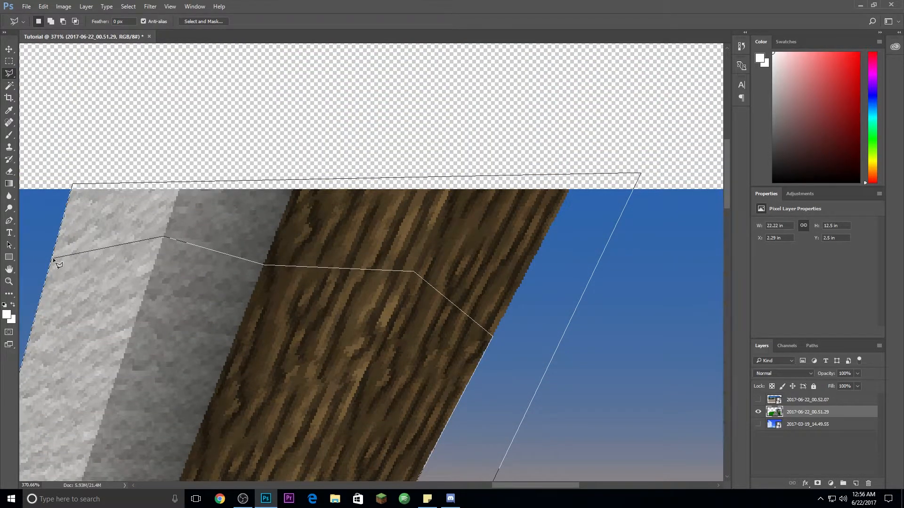
pyautogui.click(53, 259)
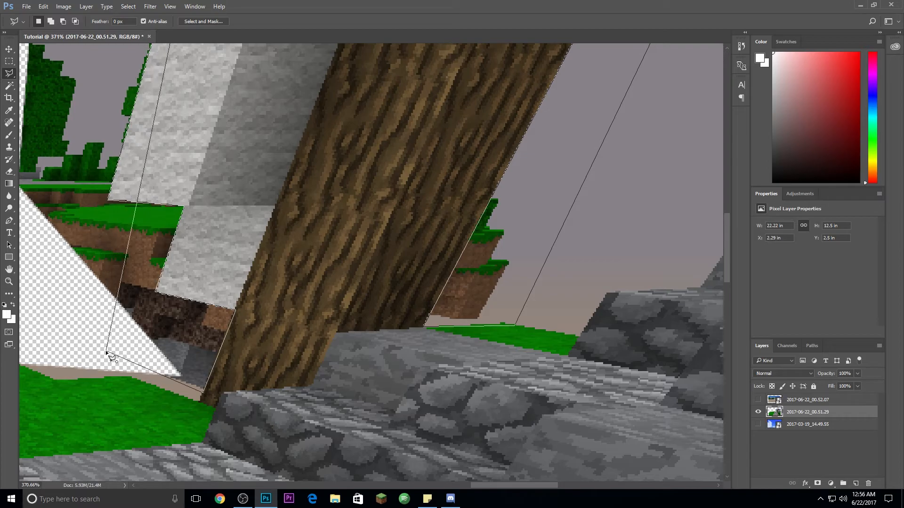
pyautogui.click(108, 354)
pyautogui.press('Delete')
pyautogui.scroll(-10, 224, 201)
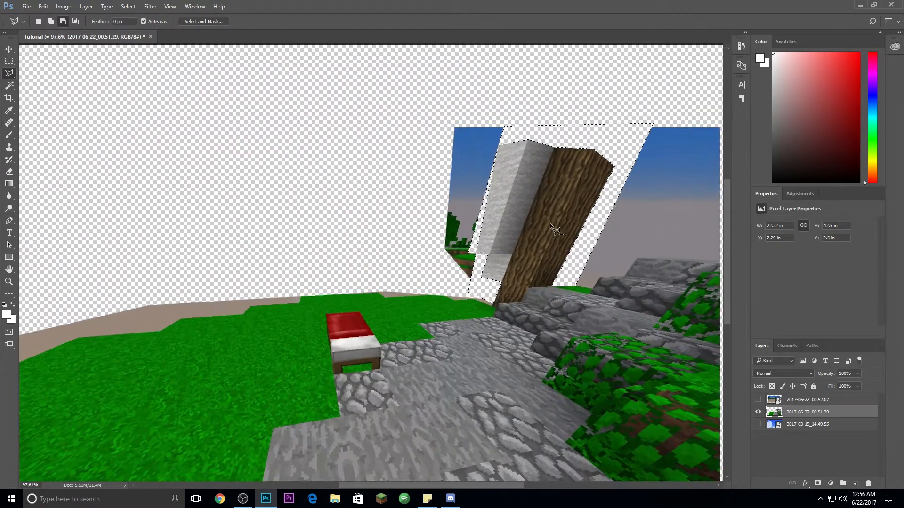
pyautogui.scroll(2, 556, 251)
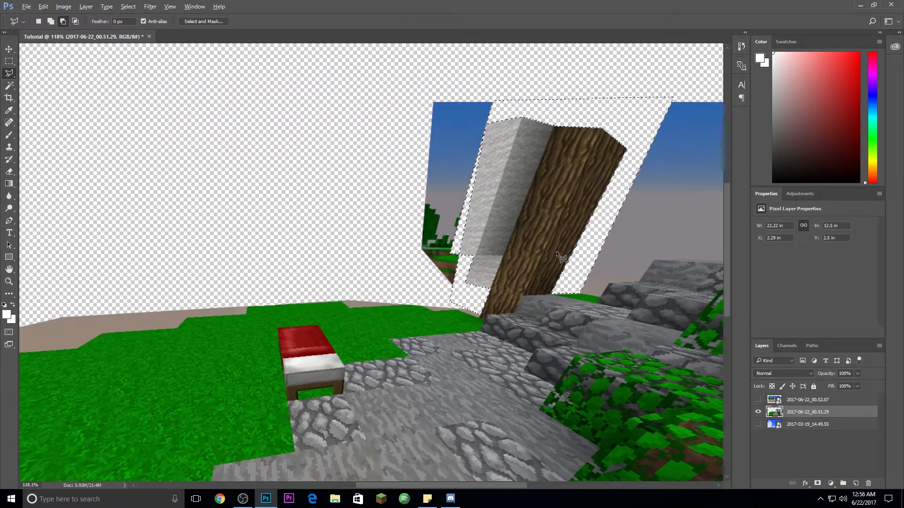
# - Outline the leftover strip of sky and trees beside the wool with the Polygonal Lasso and delete it
pyautogui.click(447, 79)
pyautogui.press('Escape')
pyautogui.click(406, 83)
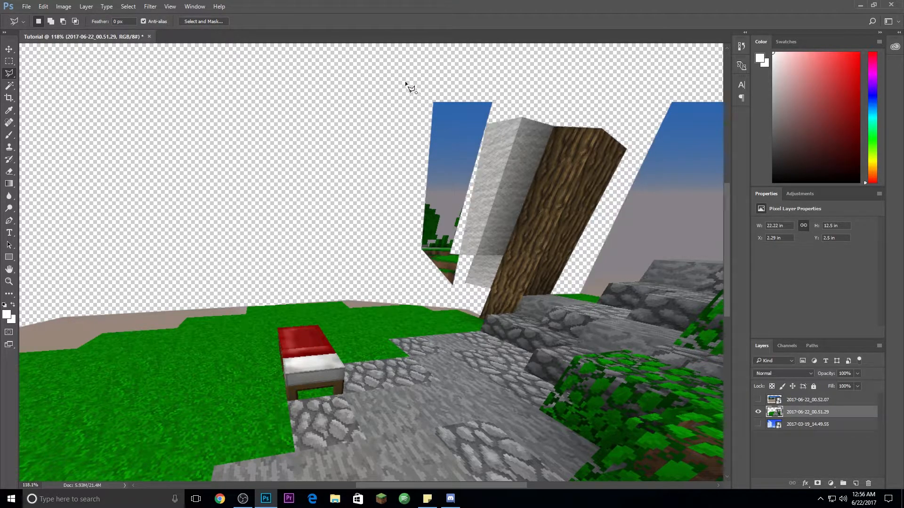
pyautogui.click(405, 293)
pyautogui.click(464, 294)
pyautogui.click(455, 254)
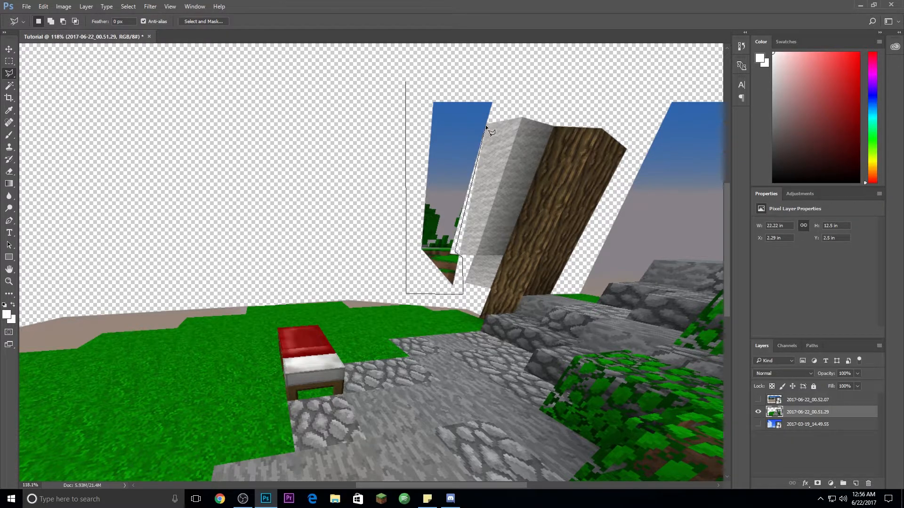
pyautogui.click(497, 99)
pyautogui.click(407, 85)
pyautogui.press('Delete')
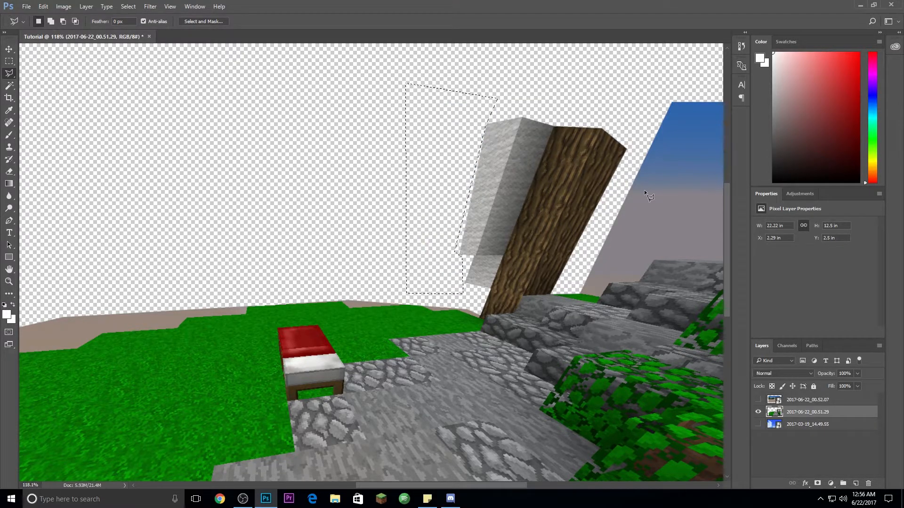
pyautogui.scroll(-5, 644, 190)
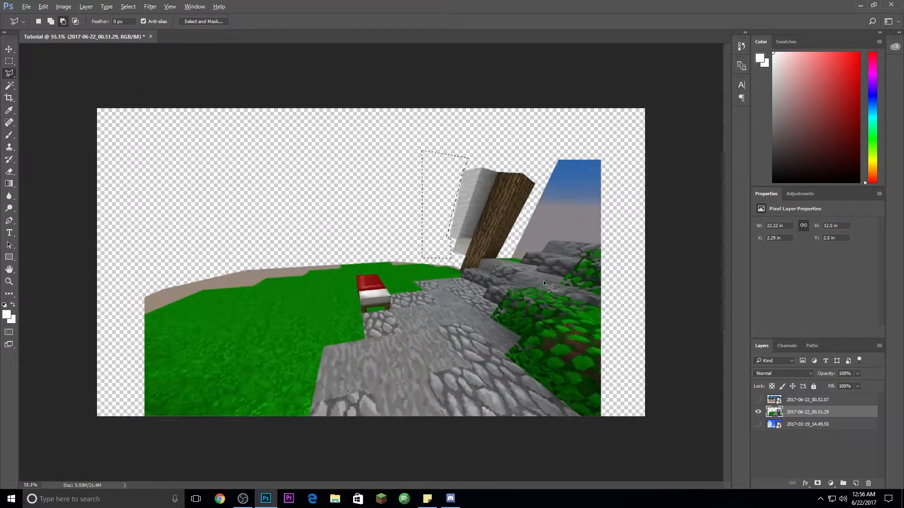
pyautogui.scroll(1, 244, 94)
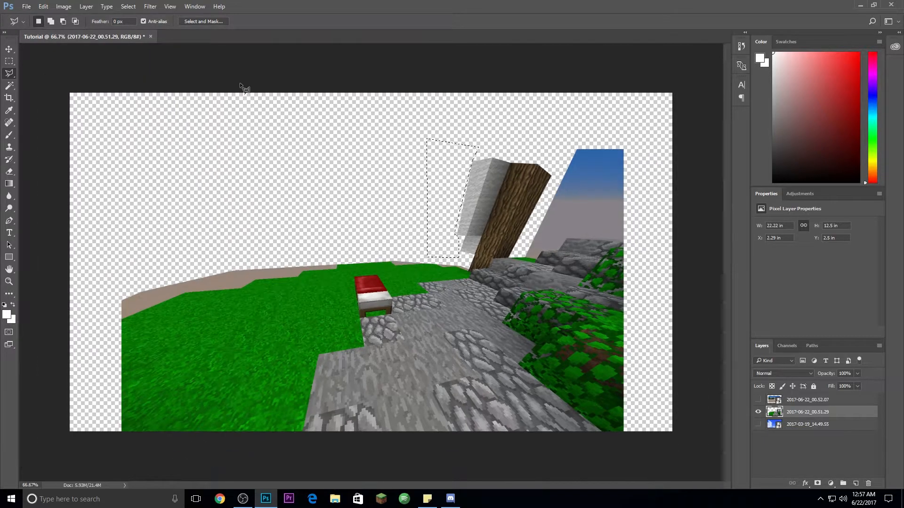
# - Clear the selection, then delete the grey sky and small brownish patch above the stone steps with the Magic Wand
pyautogui.press('Escape')
pyautogui.click(9, 49)
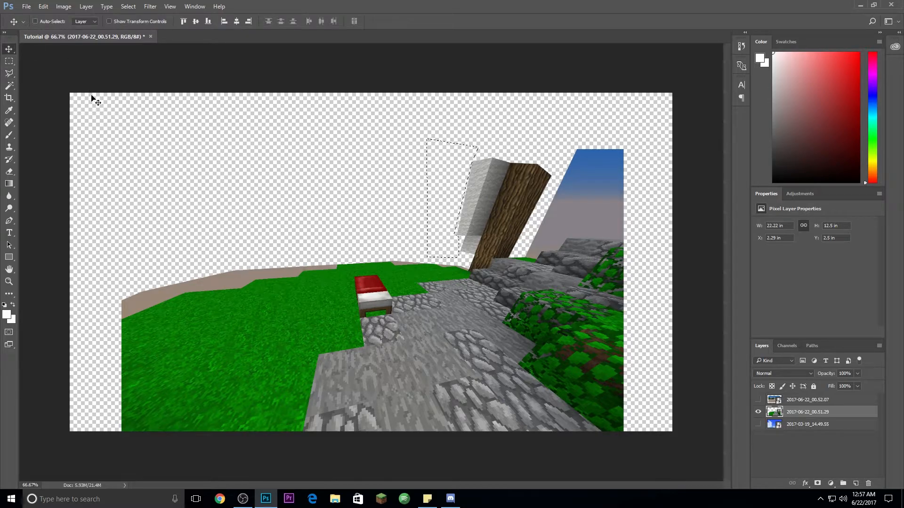
pyautogui.hotkey('ctrl', 'd')
pyautogui.click(9, 61)
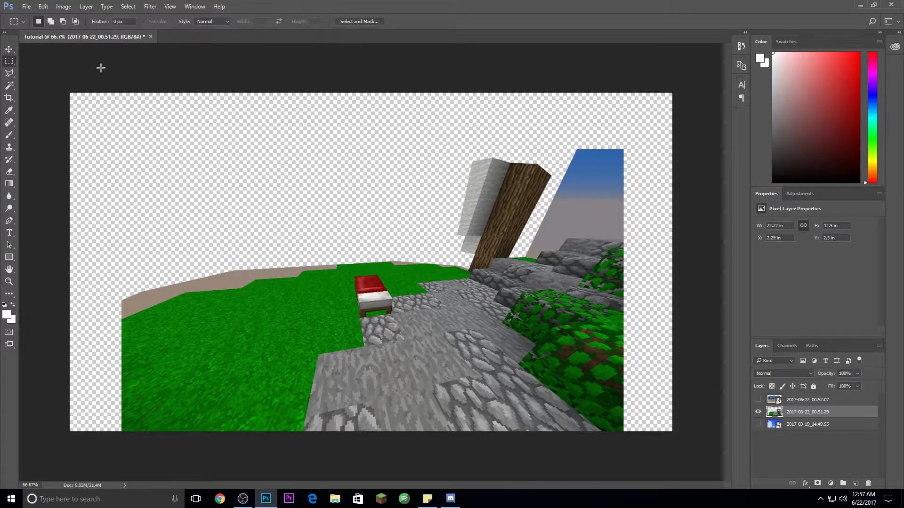
pyautogui.click(6, 87)
pyautogui.click(9, 50)
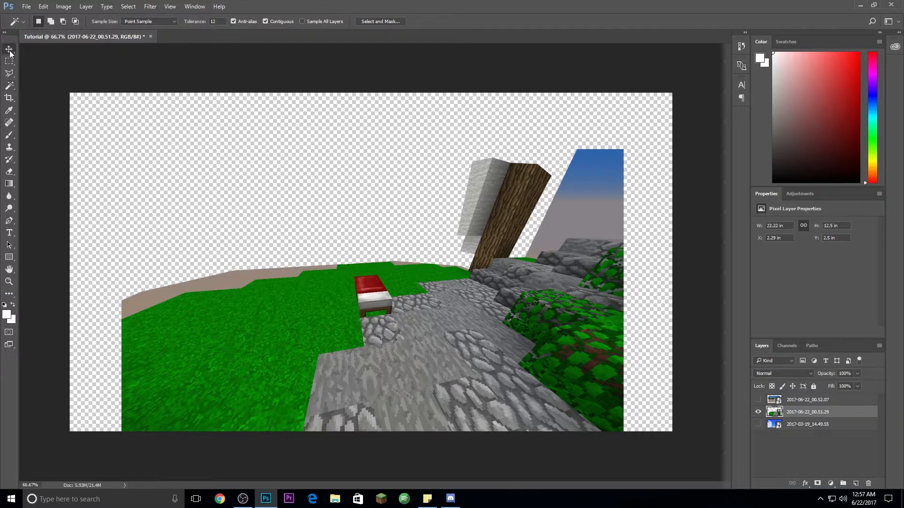
pyautogui.click(10, 87)
pyautogui.scroll(3, 649, 227)
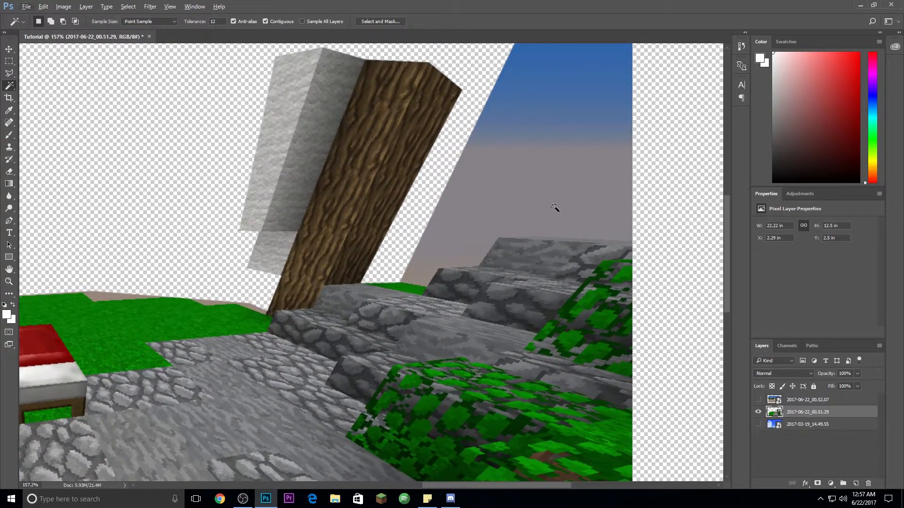
pyautogui.click(538, 192)
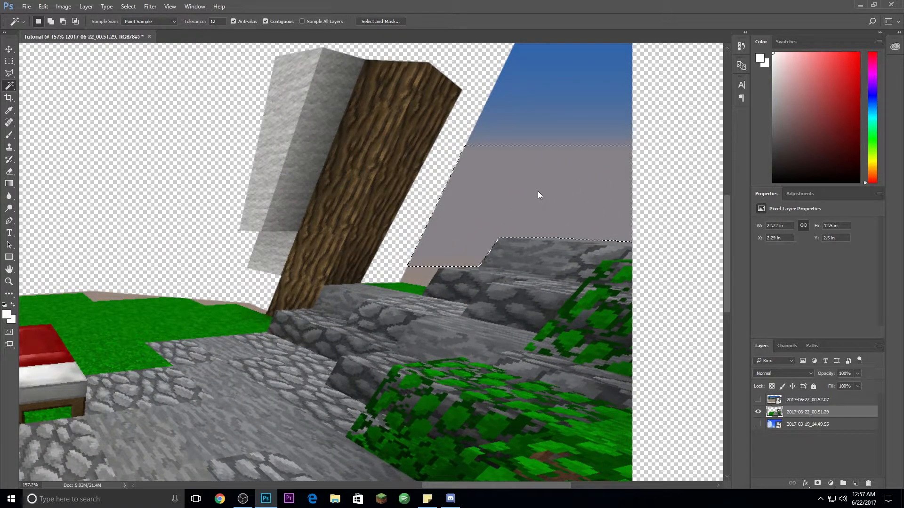
pyautogui.press('Delete')
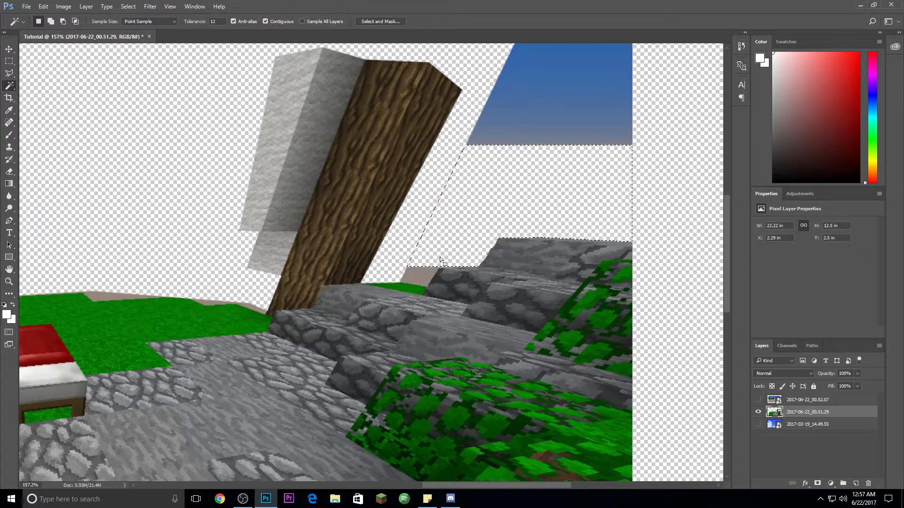
pyautogui.click(421, 279)
pyautogui.press('Delete')
# - Delete the remaining blue sky bands beside the wooden post one by one with the Magic Wand
pyautogui.click(575, 60)
pyautogui.press('Delete')
pyautogui.scroll(3, 647, 89)
pyautogui.click(541, 162)
pyautogui.press('Delete')
pyautogui.click(560, 140)
pyautogui.press('Delete')
pyautogui.click(564, 189)
pyautogui.press('Delete')
pyautogui.click(548, 174)
pyautogui.press('Delete')
pyautogui.click(548, 197)
pyautogui.press('Delete')
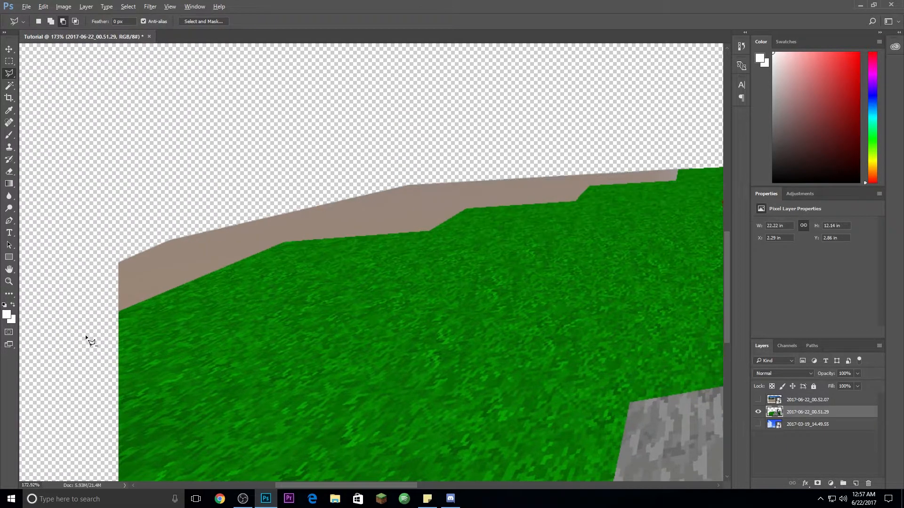
# - Outline the brown horizon strip along the far-left grass edge with the Polygonal Lasso and delete it
pyautogui.scroll(1, 105, 320)
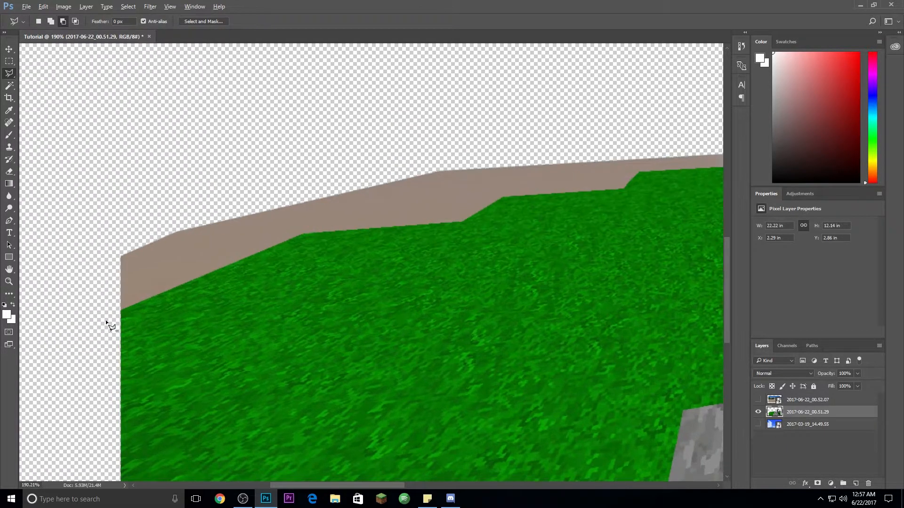
pyautogui.scroll(1, 87, 324)
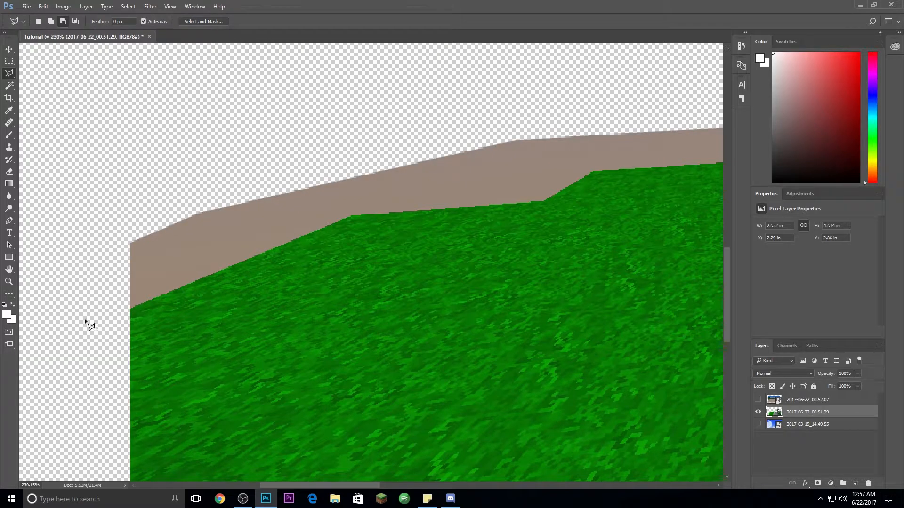
pyautogui.click(114, 316)
pyautogui.click(351, 215)
pyautogui.click(544, 201)
pyautogui.click(593, 171)
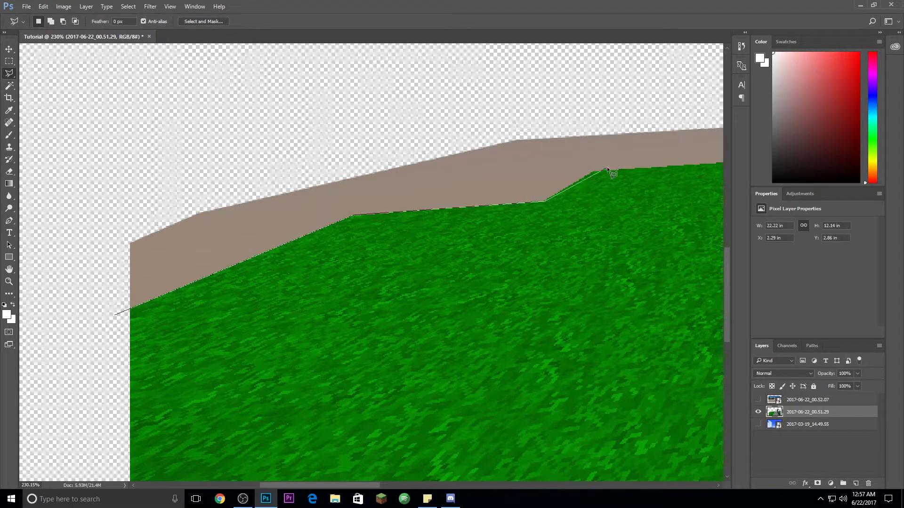
pyautogui.hscroll(3, 602, 169)
pyautogui.click(523, 162)
pyautogui.click(659, 116)
pyautogui.click(70, 114)
pyautogui.click(63, 241)
pyautogui.click(88, 313)
pyautogui.press('Delete')
pyautogui.scroll(-6, 619, 243)
# - Outline the brown strip above the grass between bed and post with the Polygonal Lasso, delete it and clear the selection
pyautogui.scroll(6, 635, 250)
pyautogui.click(491, 255)
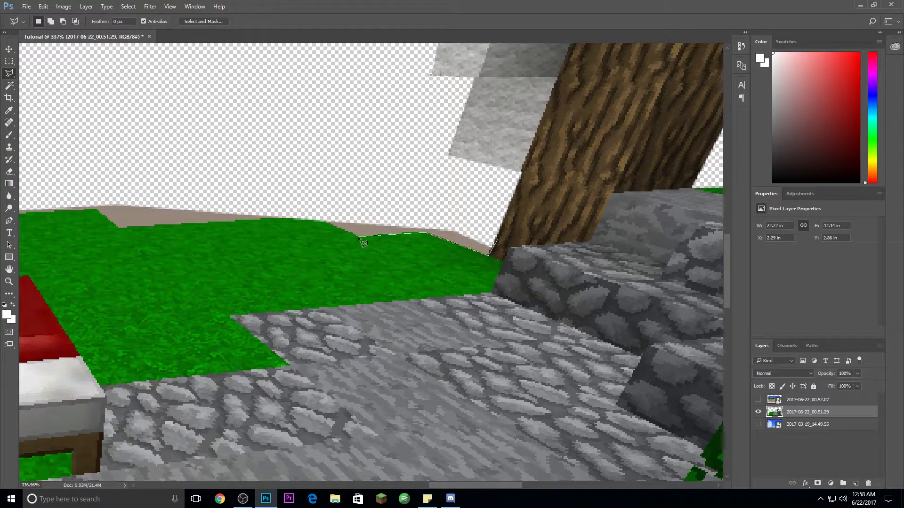
pyautogui.hscroll(-4, 377, 235)
pyautogui.click(319, 229)
pyautogui.click(297, 207)
pyautogui.click(101, 220)
pyautogui.click(240, 136)
pyautogui.click(697, 240)
pyautogui.scroll(-8, 565, 184)
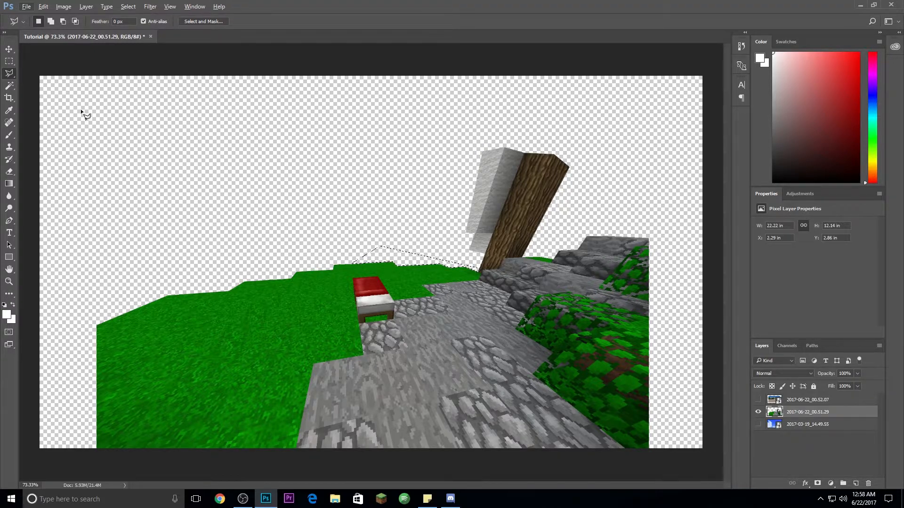
pyautogui.click(9, 61)
pyautogui.click(57, 53)
pyautogui.click(10, 49)
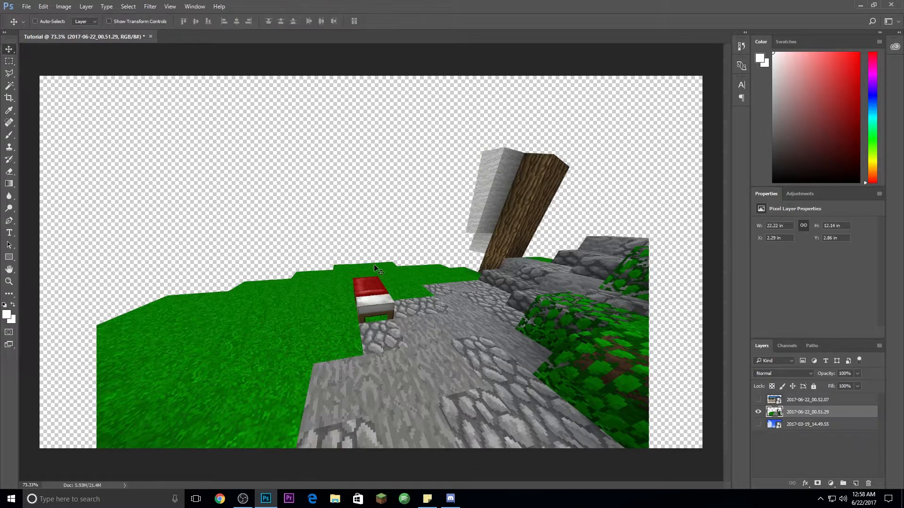
# - Move the bed screenshot layer to the canvas's right edge and scale it proportionally to about 120% to span the full width
pyautogui.hotkey('ctrl', 't')
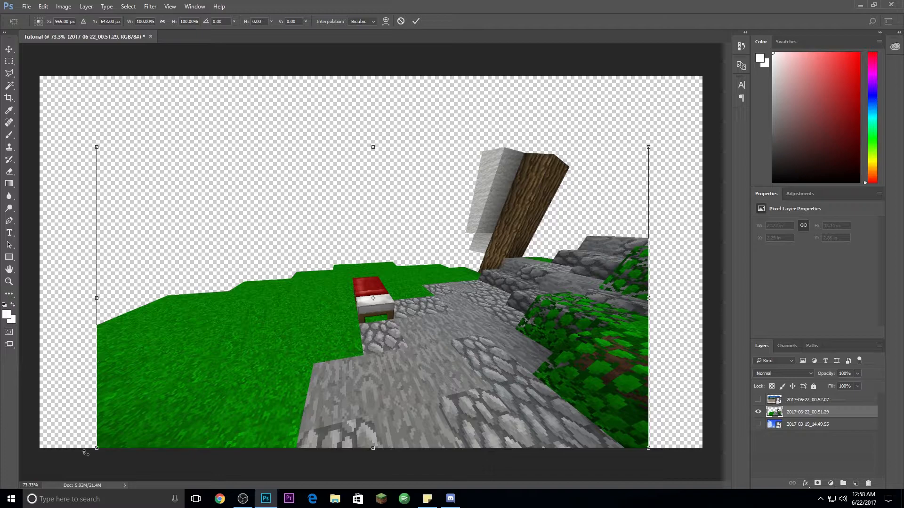
pyautogui.moveTo(573, 252); pyautogui.dragTo(626, 250)
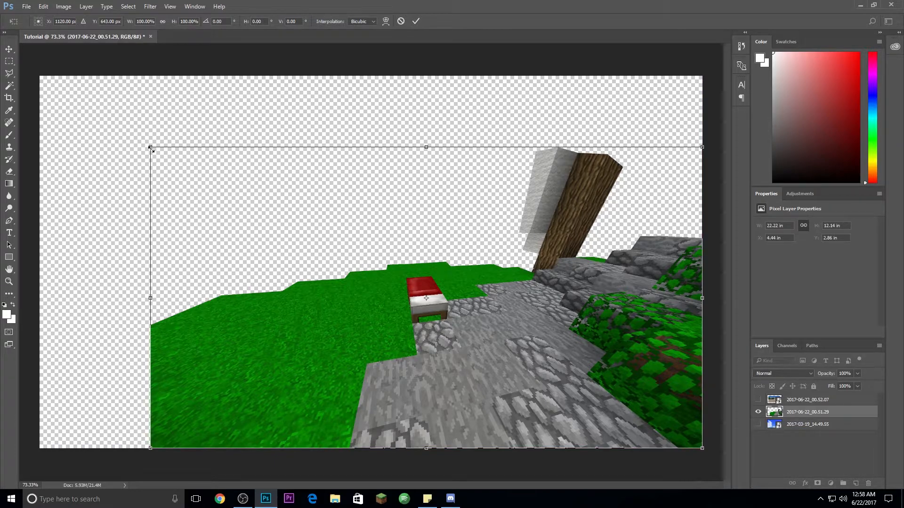
pyautogui.moveTo(146, 147); pyautogui.dragTo(34, 97)
# - Nudge the enlarged bed layer down to a centre Y of 776 px, apply the transform and show the sky layer 2017-03-19_14.49.55
pyautogui.hotkey('shift', 'Down')
pyautogui.hotkey('shift', 'Down')
pyautogui.hotkey('shift', 'Down')
pyautogui.hotkey('shift', 'Down')
pyautogui.hotkey('shift', 'Down')
pyautogui.hotkey('shift', 'Down')
pyautogui.hotkey('shift', 'Down')
pyautogui.hotkey('shift', 'Down')
pyautogui.hotkey('shift', 'Down')
pyautogui.hotkey('shift', 'Down')
pyautogui.hotkey('shift', 'Down')
pyautogui.hotkey('shift', 'Down')
pyautogui.hotkey('shift', 'Down')
pyautogui.hotkey('shift', 'Down')
pyautogui.hotkey('shift', 'Down')
pyautogui.hotkey('shift', 'Down')
pyautogui.hotkey('shift', 'Down')
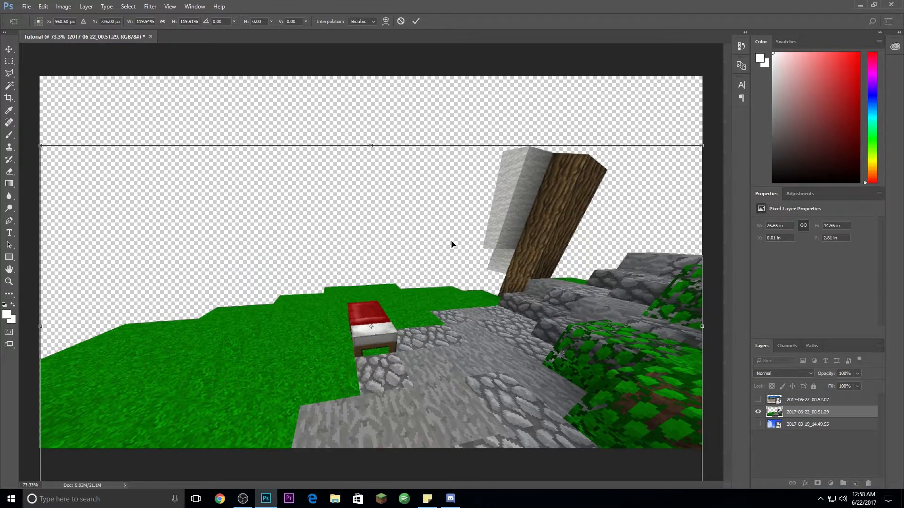
pyautogui.hotkey('shift', 'Up')
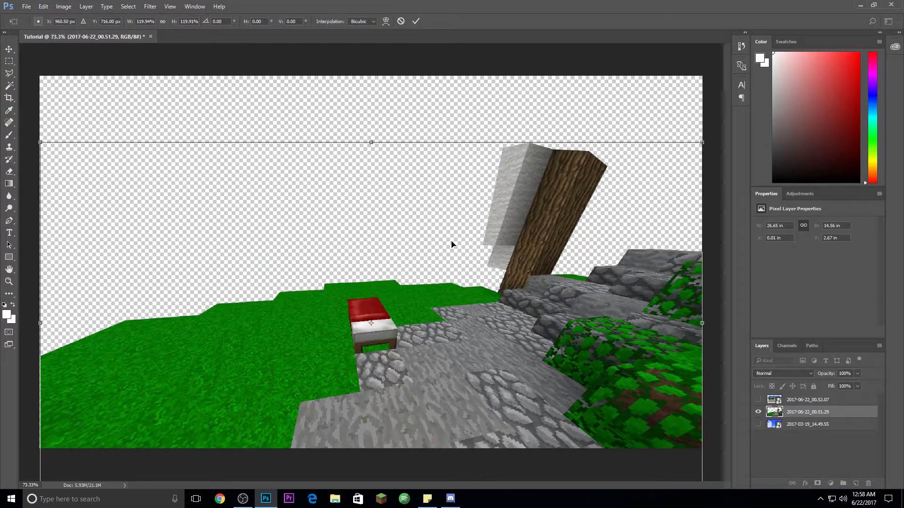
pyautogui.hotkey('shift', 'Down')
pyautogui.hotkey('shift', 'Down')
pyautogui.hotkey('shift', 'Down')
pyautogui.hotkey('shift', 'Down')
pyautogui.hotkey('shift', 'Down')
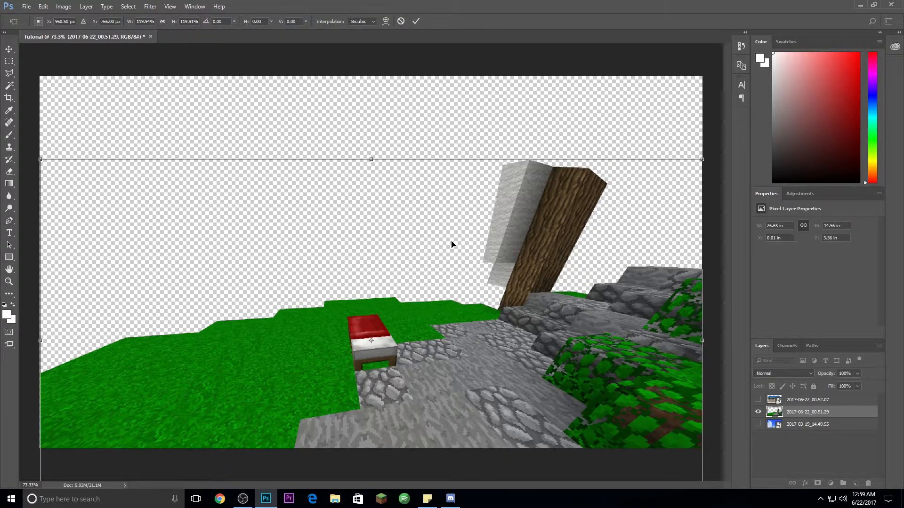
pyautogui.hotkey('shift', 'Down')
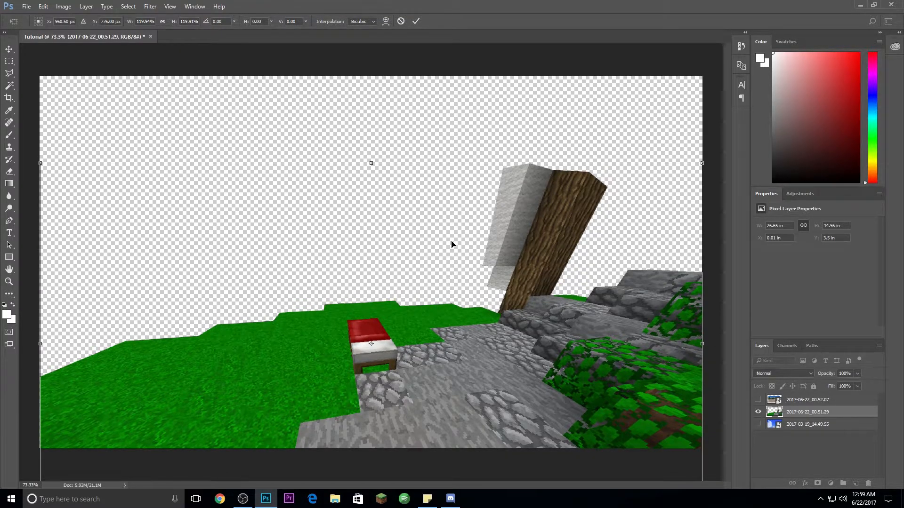
pyautogui.press('Return')
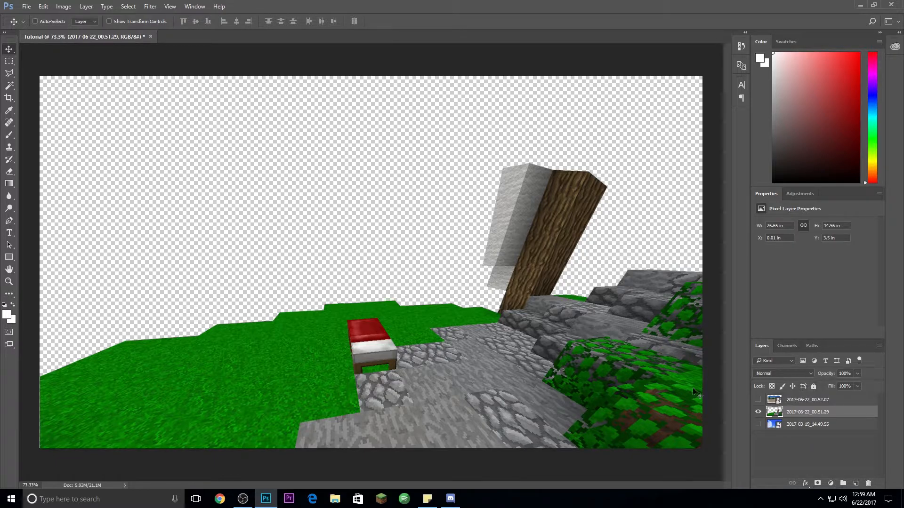
pyautogui.click(759, 425)
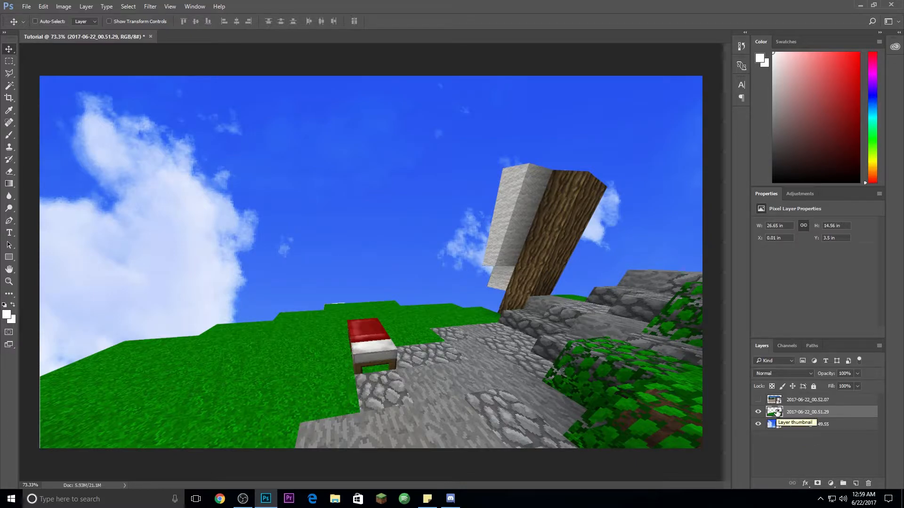
# - Show and select layer 2017-06-22_00.52.07, and outline the dark fragment at its upper edge with the Polygonal Lasso
pyautogui.click(758, 400)
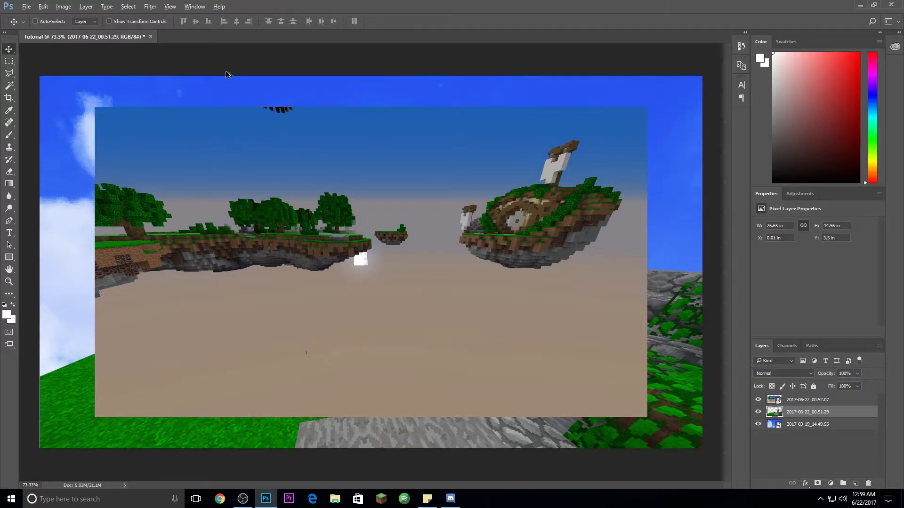
pyautogui.scroll(5, 240, 121)
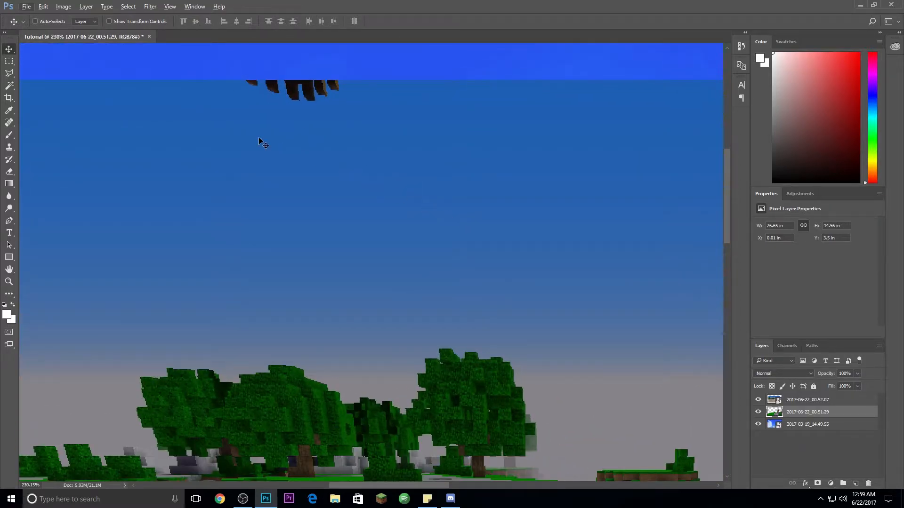
pyautogui.click(847, 401)
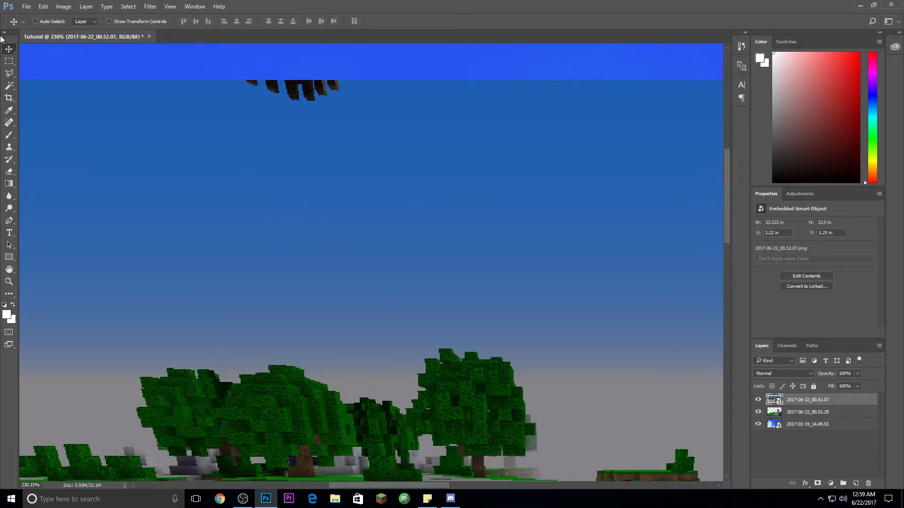
pyautogui.click(13, 74)
pyautogui.click(357, 71)
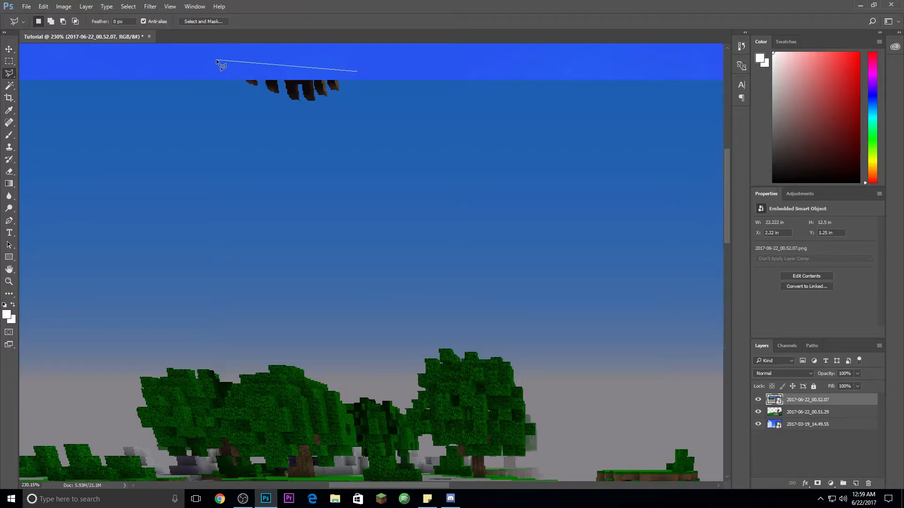
pyautogui.click(358, 124)
pyautogui.click(356, 72)
# - Rasterize layer 2017-06-22_00.52.07 and delete the outlined dark fragment from it
pyautogui.press('Delete')
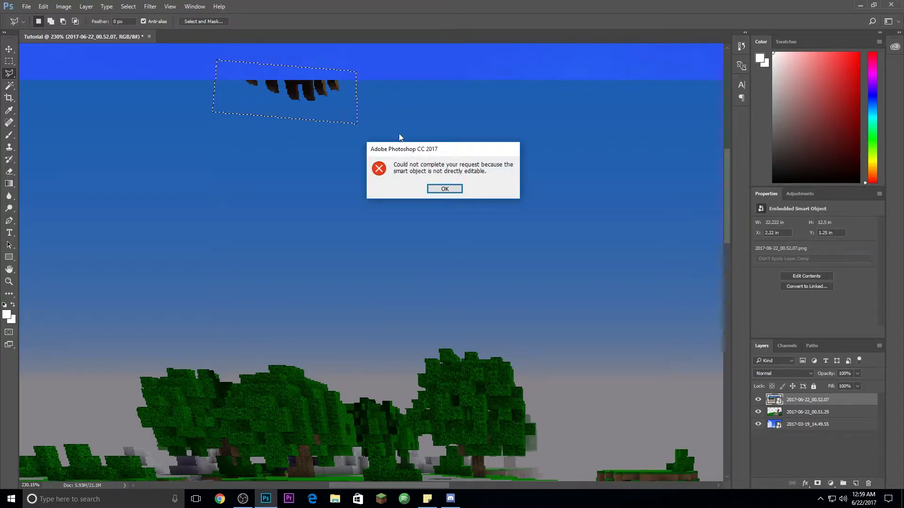
pyautogui.click(444, 189)
pyautogui.rightClick(819, 400)
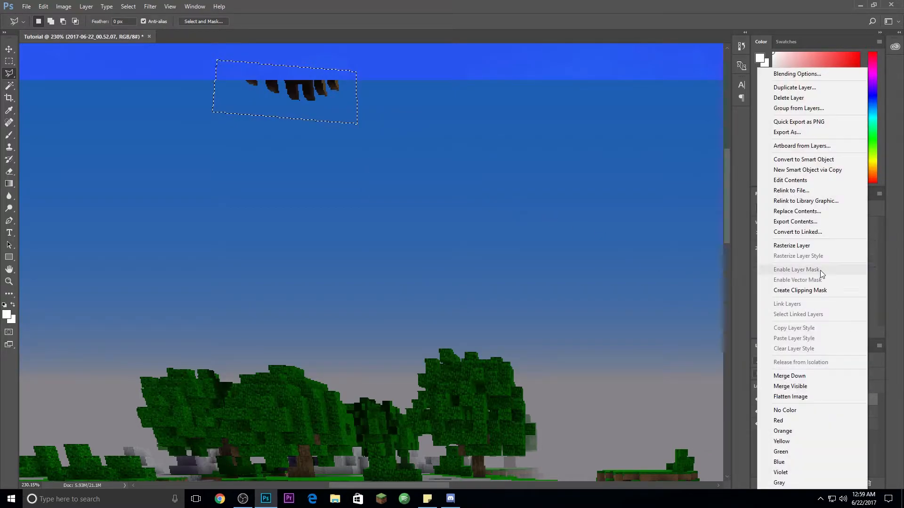
pyautogui.click(820, 246)
pyautogui.press('Delete')
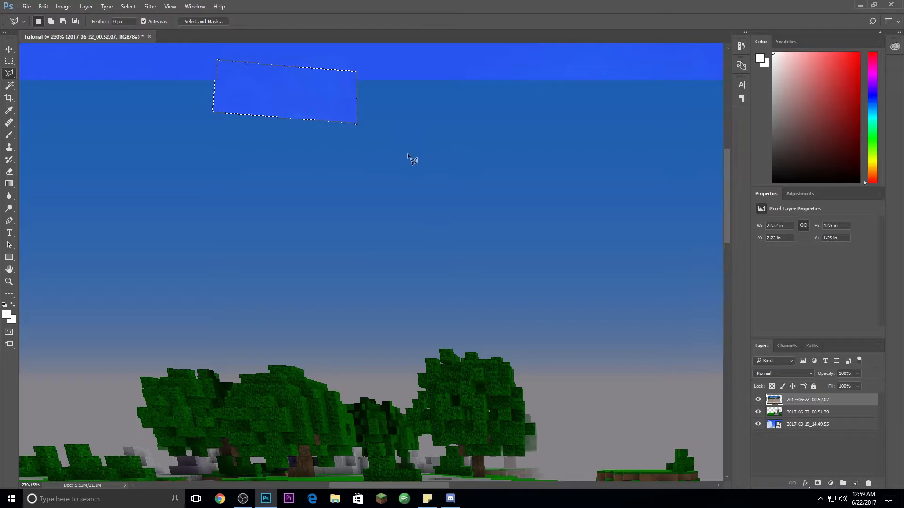
# - Outline the glowing white square under the long island's tip with the Polygonal Lasso, delete it and clear the selection
pyautogui.scroll(-5, 414, 159)
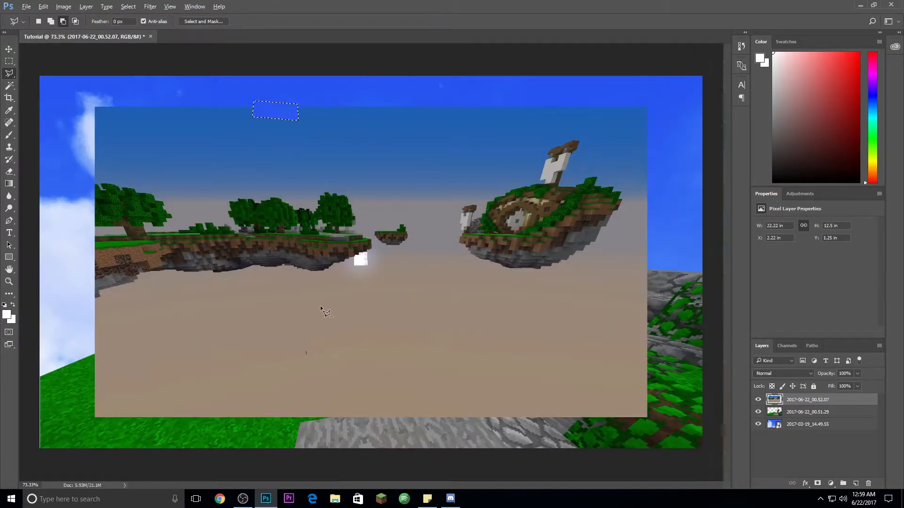
pyautogui.scroll(8, 320, 306)
pyautogui.scroll(2, 493, 122)
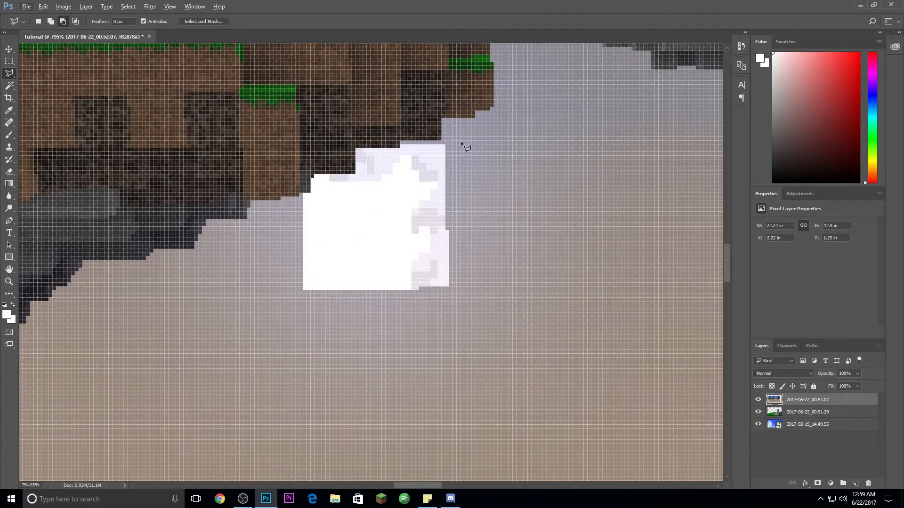
pyautogui.click(451, 142)
pyautogui.click(401, 146)
pyautogui.click(356, 174)
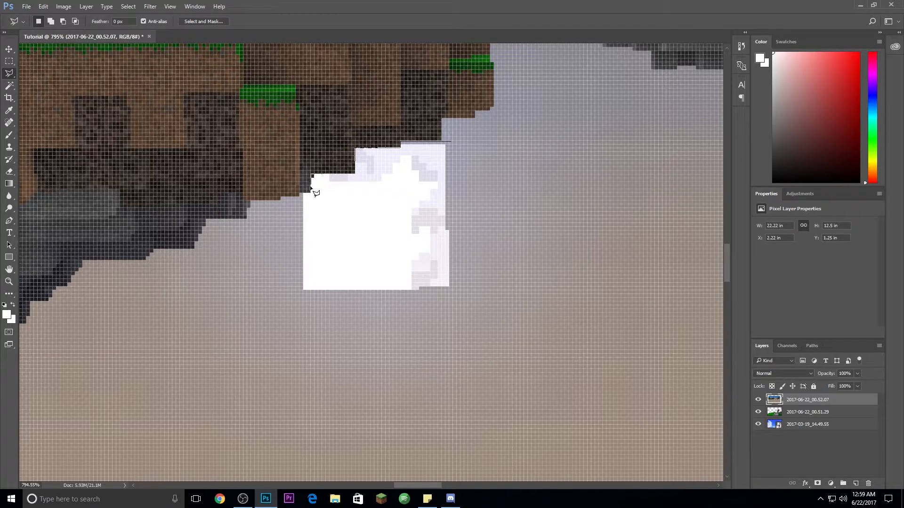
pyautogui.click(311, 193)
pyautogui.click(300, 194)
pyautogui.click(299, 313)
pyautogui.click(467, 295)
pyautogui.click(451, 142)
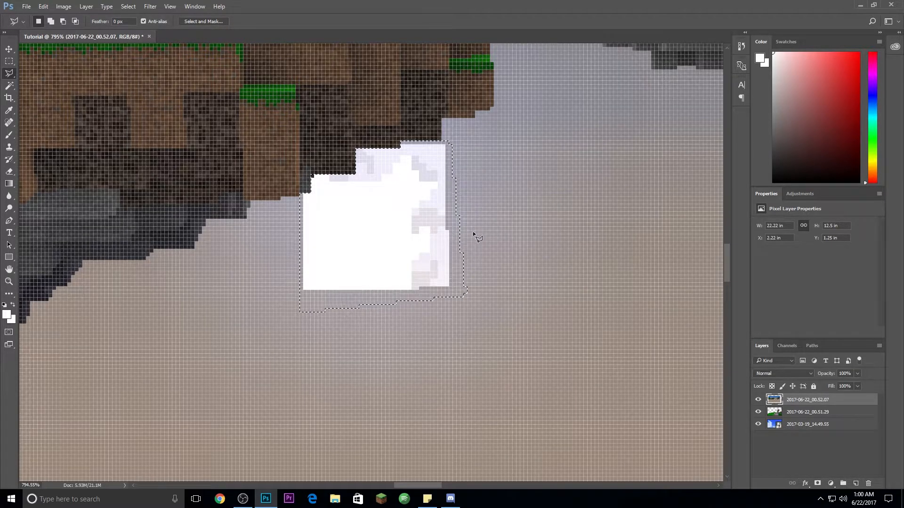
pyautogui.press('Delete')
pyautogui.scroll(-8, 401, 227)
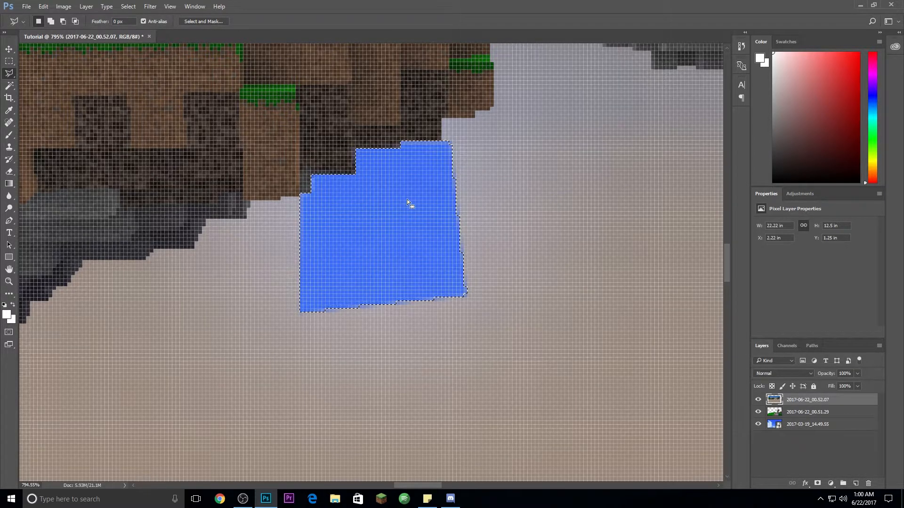
pyautogui.scroll(-3, 387, 209)
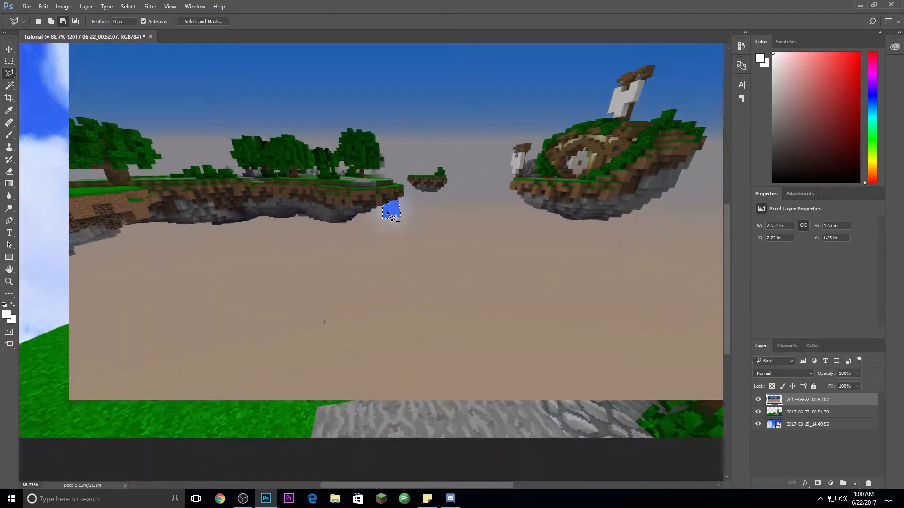
pyautogui.scroll(-3, 112, 93)
pyautogui.click(9, 61)
pyautogui.click(37, 58)
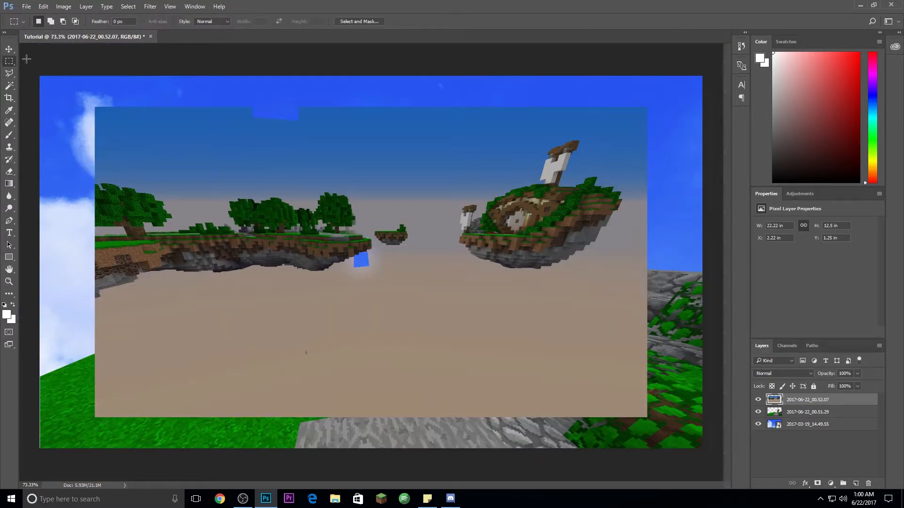
# - Remove the blue sky bands across the upper part of the island screenshot with the Magic Wand
pyautogui.click(10, 86)
pyautogui.scroll(2, 294, 150)
pyautogui.scroll(-2, 333, 160)
pyautogui.click(356, 148)
pyautogui.press('Delete')
pyautogui.click(394, 118)
pyautogui.press('Delete')
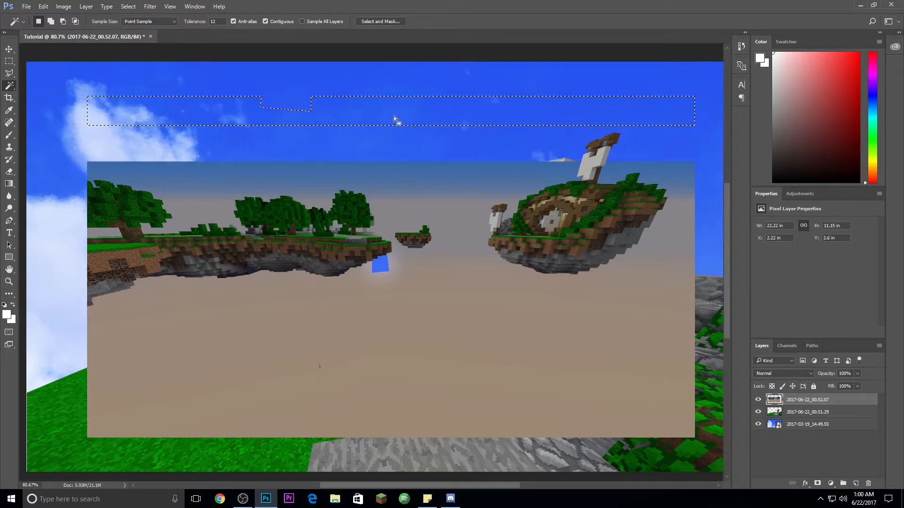
pyautogui.click(404, 183)
pyautogui.click(393, 168)
pyautogui.press('Delete')
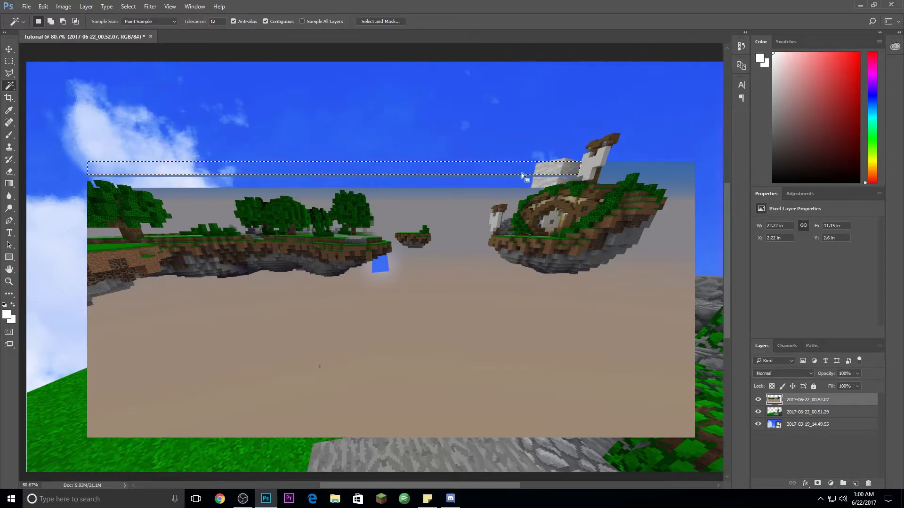
# - Delete the remaining grey-blue sky around the house island and the haze behind the long island's trees using the Magic Wand
pyautogui.click(668, 169)
pyautogui.press('Delete')
pyautogui.click(674, 180)
pyautogui.press('Delete')
pyautogui.click(608, 182)
pyautogui.click(556, 177)
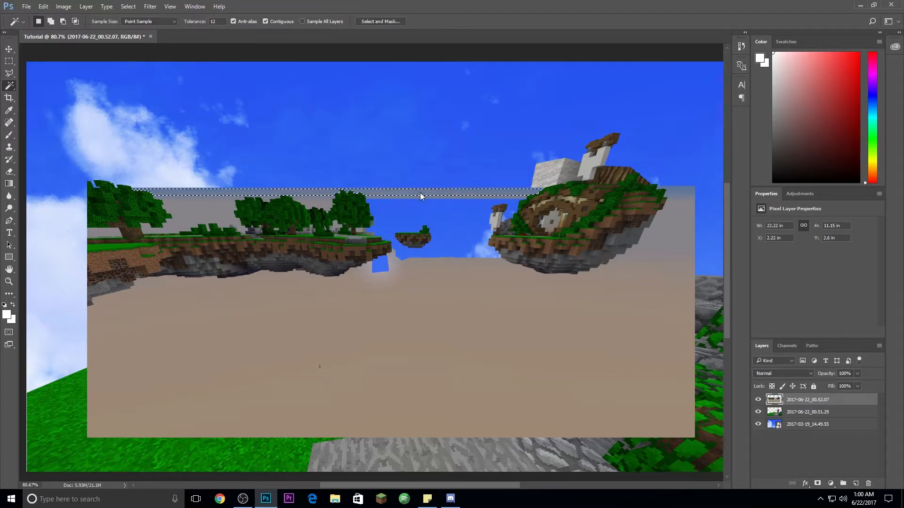
pyautogui.press('Delete')
pyautogui.click(197, 212)
pyautogui.press('Delete')
# - Delete the brown backdrop beneath the islands and the haze to the right of the house island
pyautogui.click(353, 304)
pyautogui.press('Delete')
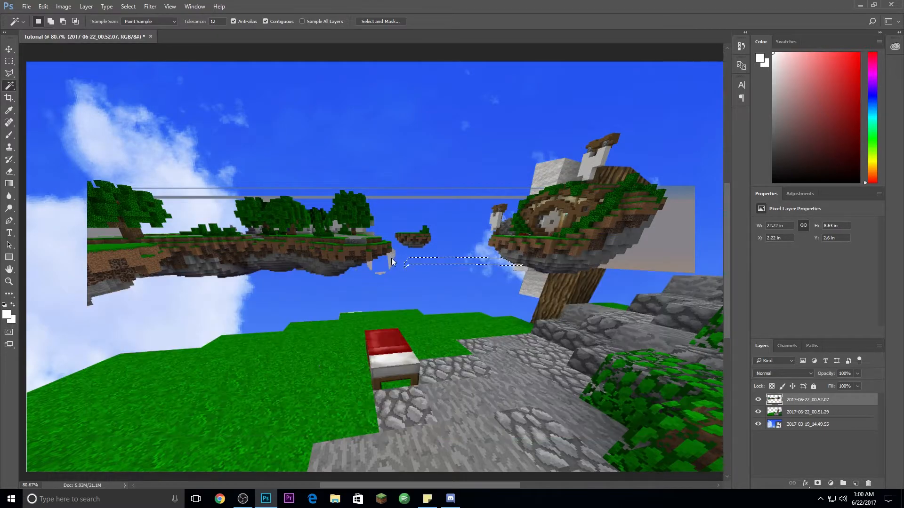
pyautogui.click(659, 235)
pyautogui.press('Delete')
# - Clear the leftover strips of old sky beside the house island and around the trees with the Magic Wand
pyautogui.click(691, 188)
pyautogui.scroll(13, 678, 184)
pyautogui.press('Delete')
pyautogui.click(124, 203)
pyautogui.press('Delete')
pyautogui.click(121, 234)
pyautogui.press('Delete')
# - Delete the small haze scraps left beneath the long island's tip with the Magic Wand
pyautogui.scroll(-13, 123, 234)
pyautogui.scroll(13, 299, 304)
pyautogui.scroll(6, 462, 354)
pyautogui.click(616, 91)
pyautogui.press('Delete')
pyautogui.scroll(3, 615, 91)
pyautogui.click(567, 148)
pyautogui.press('Delete')
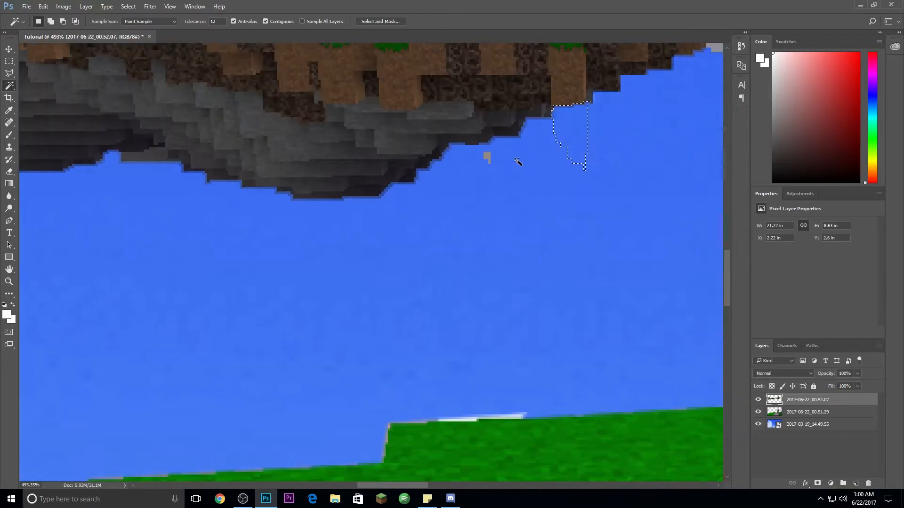
pyautogui.click(487, 157)
pyautogui.press('Delete')
pyautogui.click(634, 91)
pyautogui.press('Delete')
# - Delete the old sky patches still showing in the gaps between the long island's trees
pyautogui.scroll(-13, 549, 107)
pyautogui.scroll(8, 183, 231)
pyautogui.click(316, 150)
pyautogui.press('Delete')
pyautogui.click(633, 246)
pyautogui.press('Delete')
pyautogui.scroll(-8, 557, 236)
pyautogui.scroll(10, 462, 230)
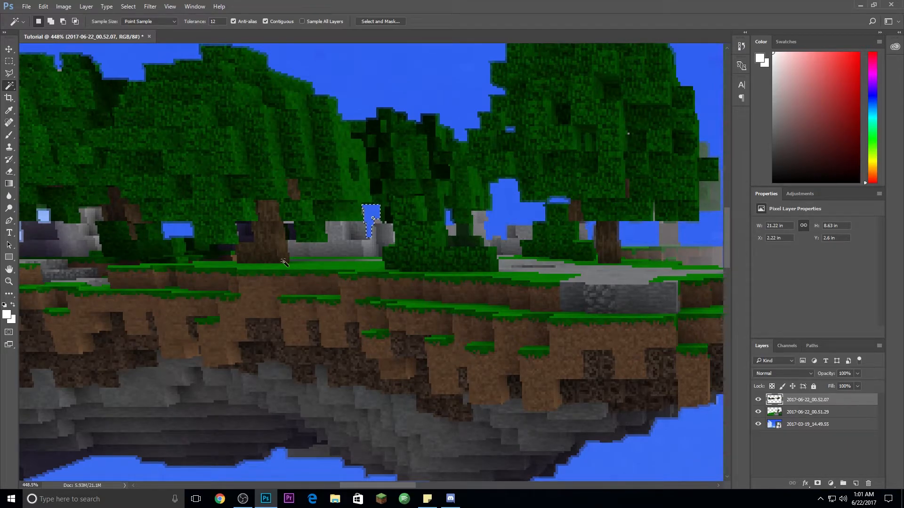
pyautogui.scroll(-8, 479, 312)
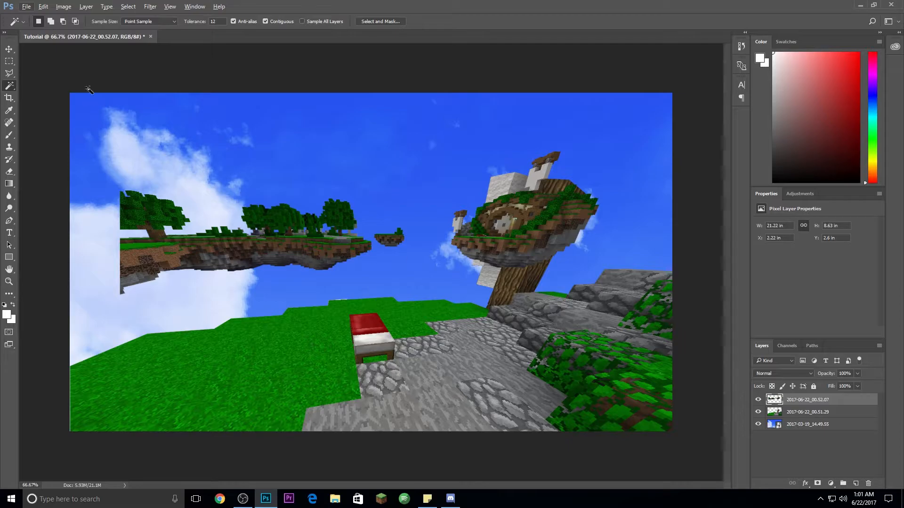
# - Move the islands up and left to about X 1.25 in, Y 1.22 in, and place their layer below 2017-06-22_00.51.29
pyautogui.click(9, 49)
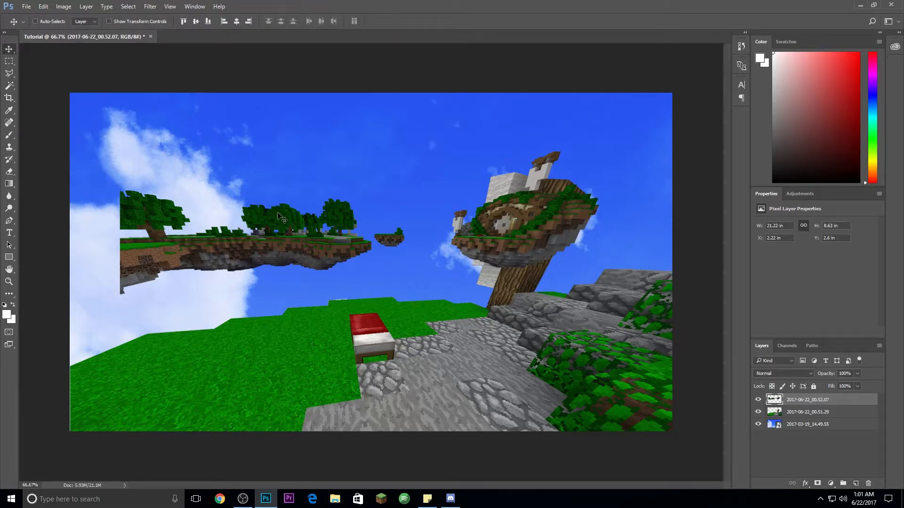
pyautogui.moveTo(283, 245); pyautogui.dragTo(261, 214)
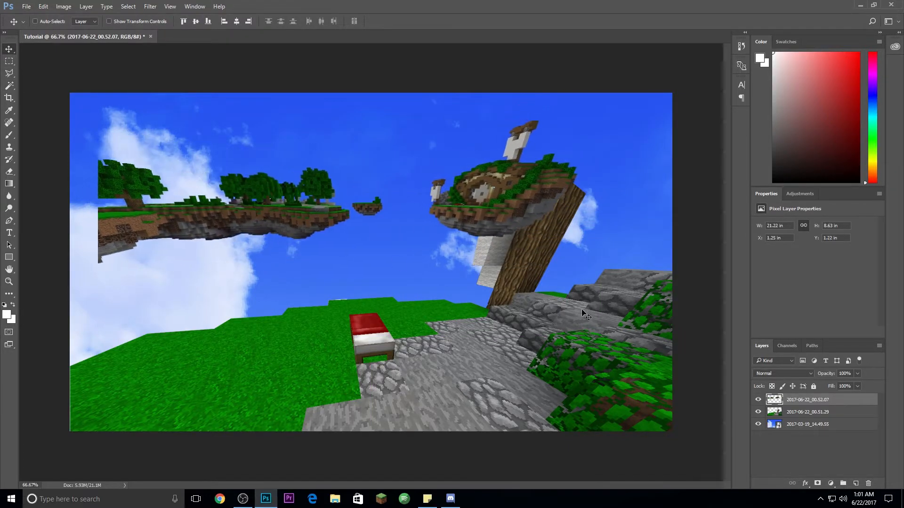
pyautogui.moveTo(861, 401); pyautogui.dragTo(861, 425)
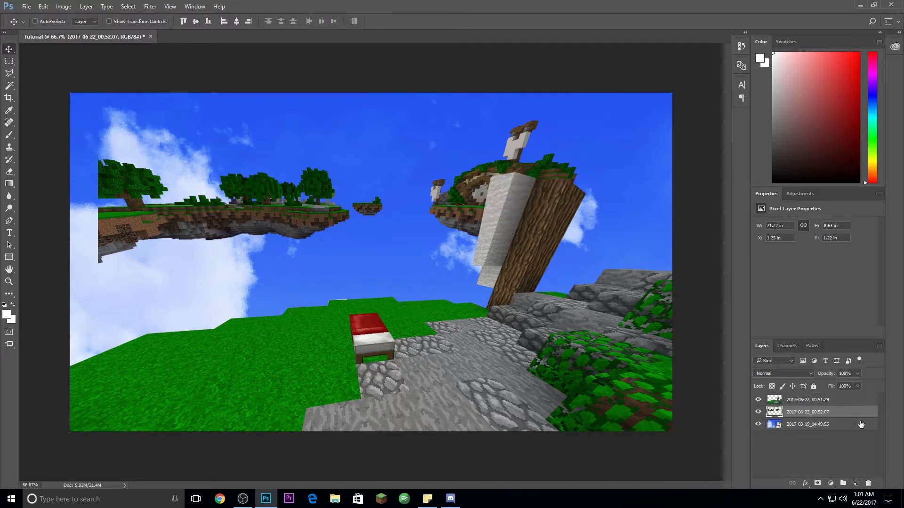
# - Align the island layer to the canvas's left edge, scale it proportionally to about 120% and apply the transform
pyautogui.hotkey('ctrl', 't')
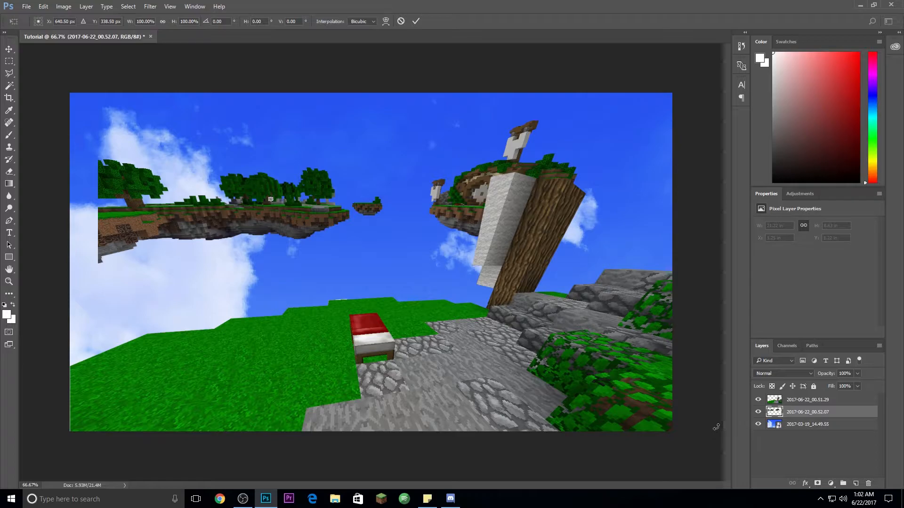
pyautogui.moveTo(366, 238); pyautogui.dragTo(338, 233)
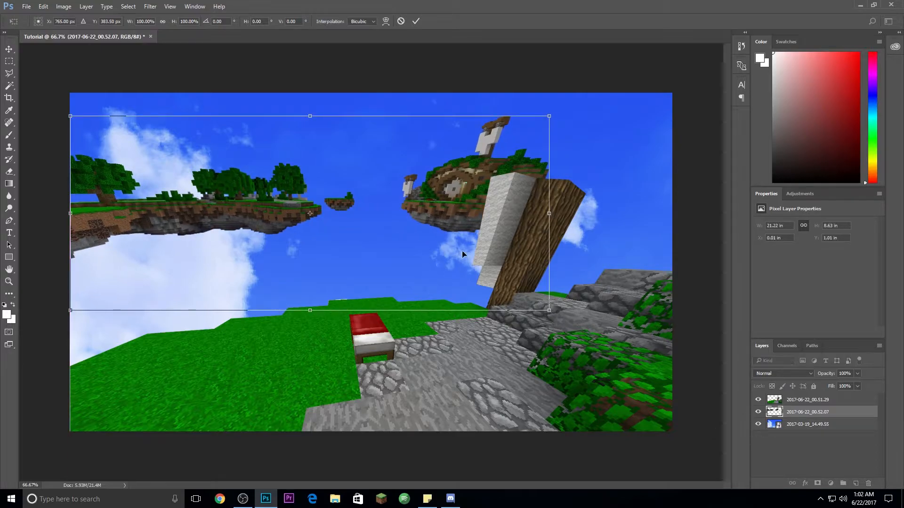
pyautogui.moveTo(464, 231); pyautogui.dragTo(466, 261)
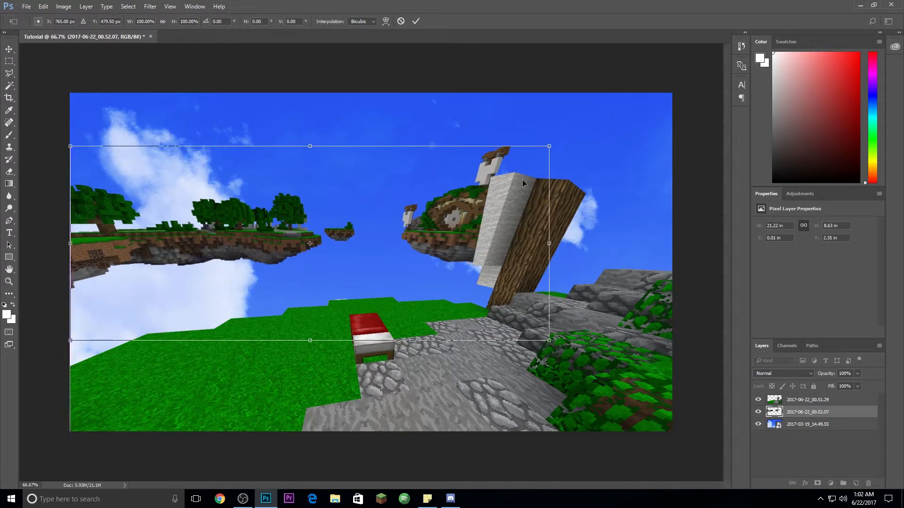
pyautogui.moveTo(549, 146); pyautogui.dragTo(649, 114)
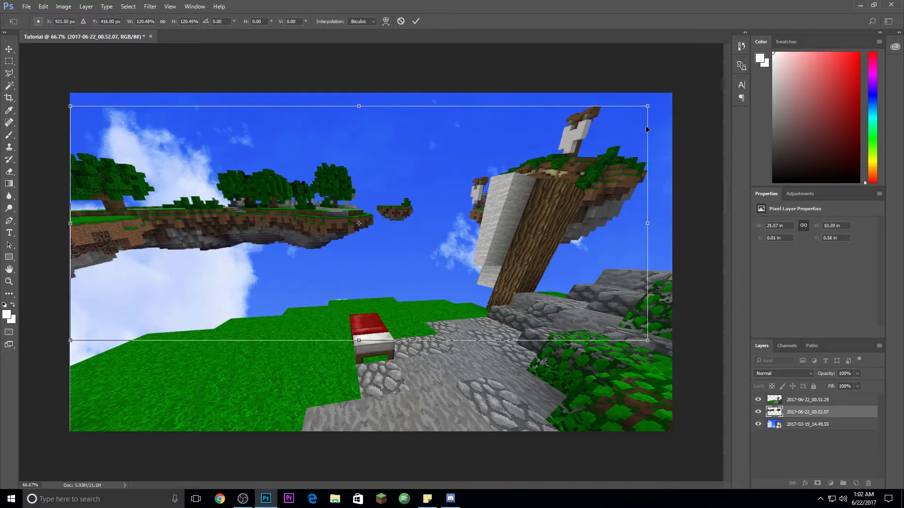
pyautogui.press('Return')
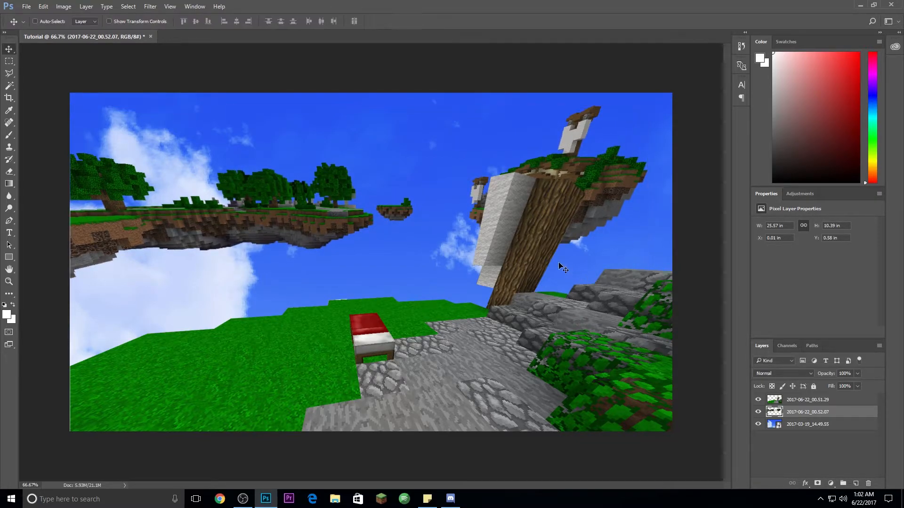
# - Outline the area around the wool-and-log post with the Polygonal Lasso and delete it from layer 2017-06-22_00.52.07
pyautogui.scroll(5, 601, 283)
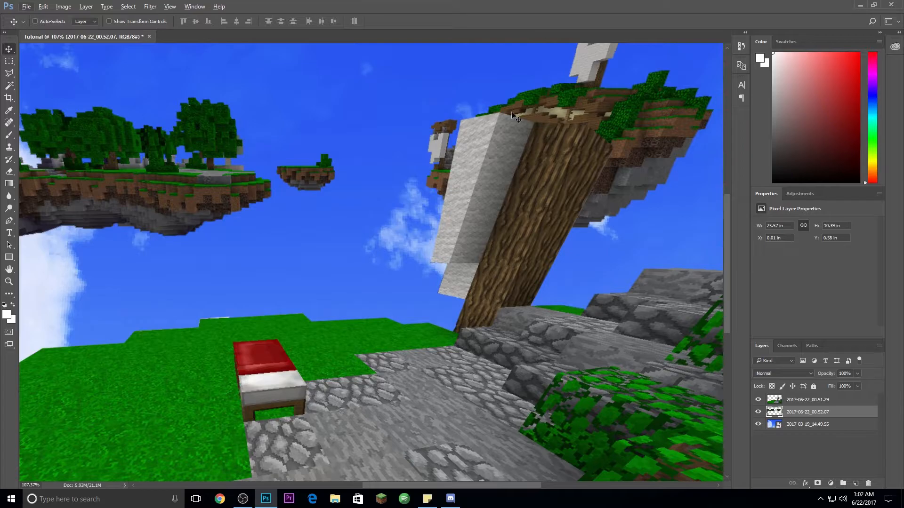
pyautogui.click(13, 77)
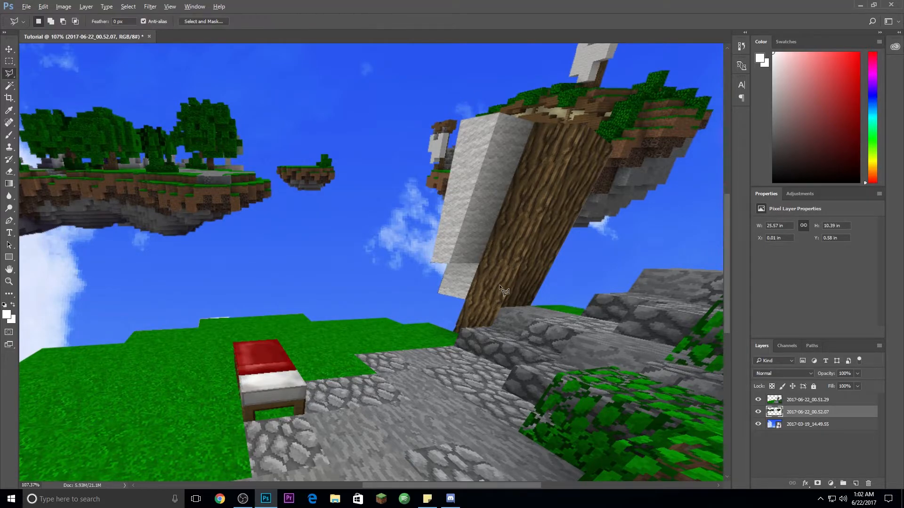
pyautogui.scroll(4, 508, 288)
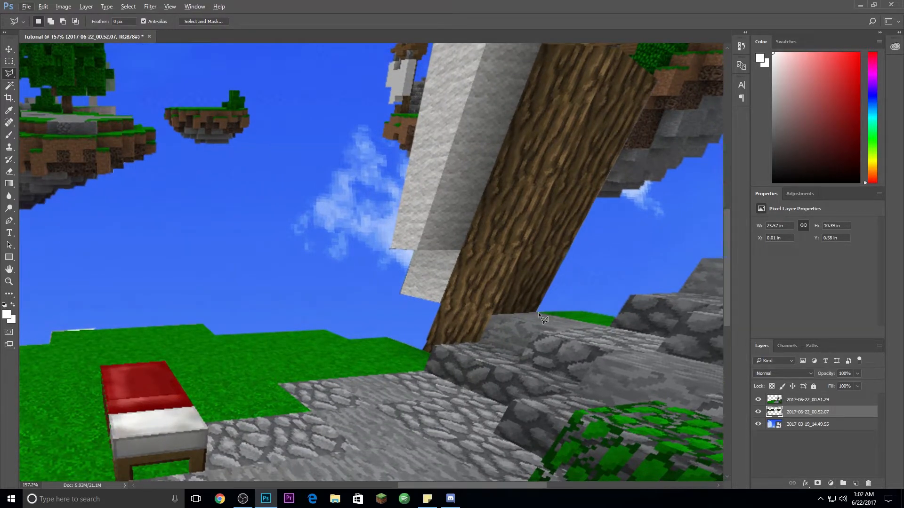
pyautogui.click(537, 312)
pyautogui.click(492, 314)
pyautogui.click(343, 220)
pyautogui.scroll(4, 424, 94)
pyautogui.click(434, 109)
pyautogui.click(672, 166)
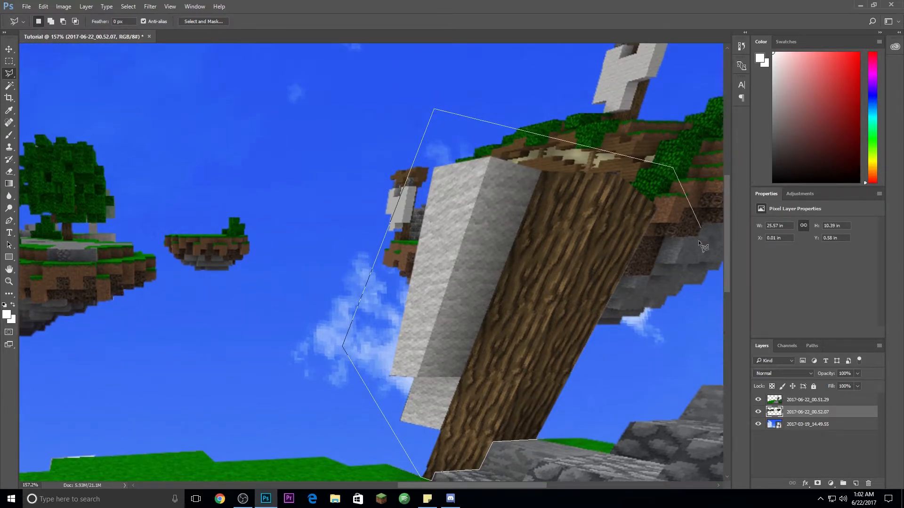
pyautogui.click(646, 354)
pyautogui.click(536, 440)
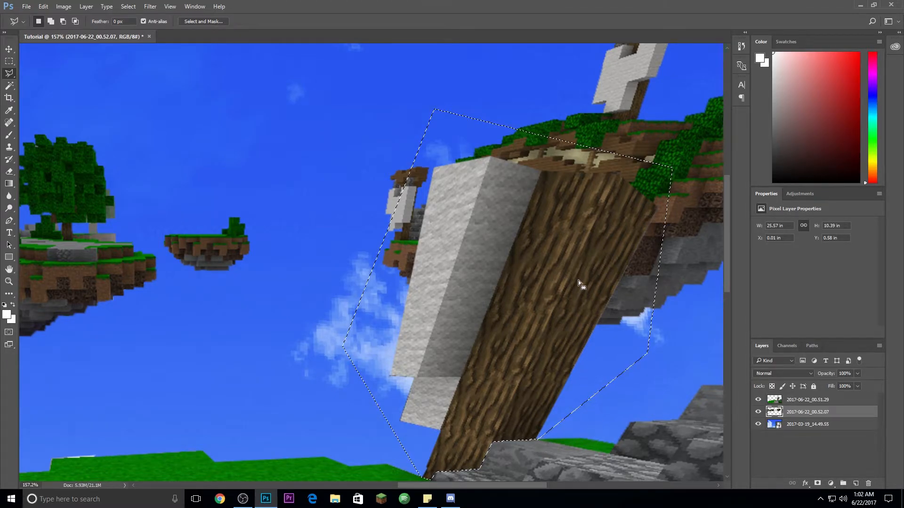
pyautogui.press('Delete')
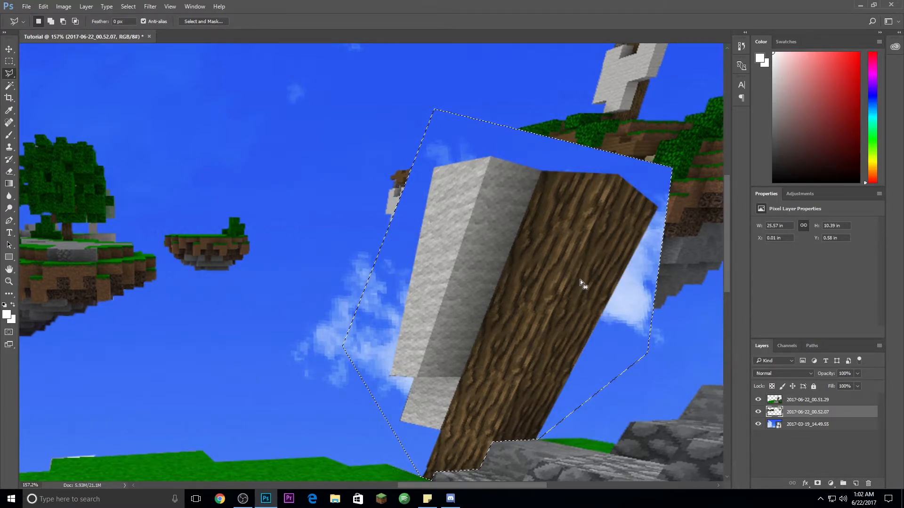
# - Undo the last deletion, delete the selected post area from layer 2017-06-22_00.51.29 instead, and clear the selection
pyautogui.hotkey('ctrl', 'z')
pyautogui.click(801, 399)
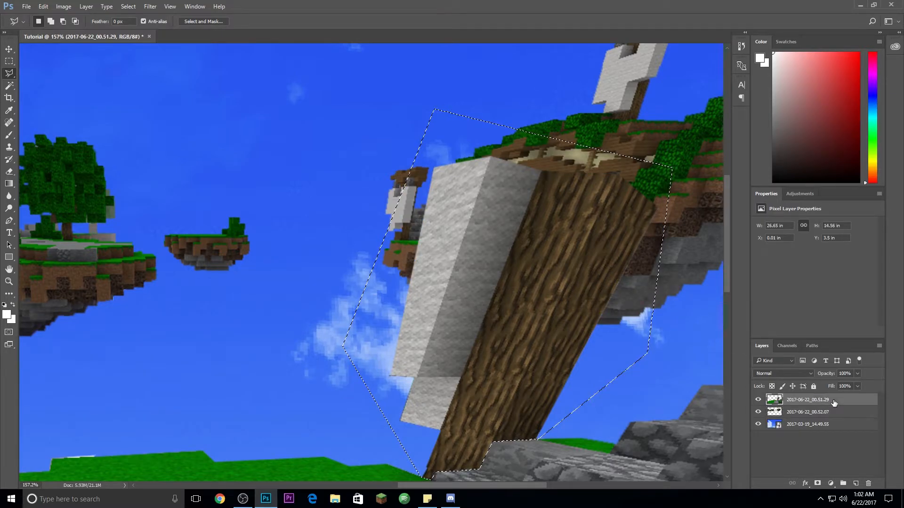
pyautogui.press('Delete')
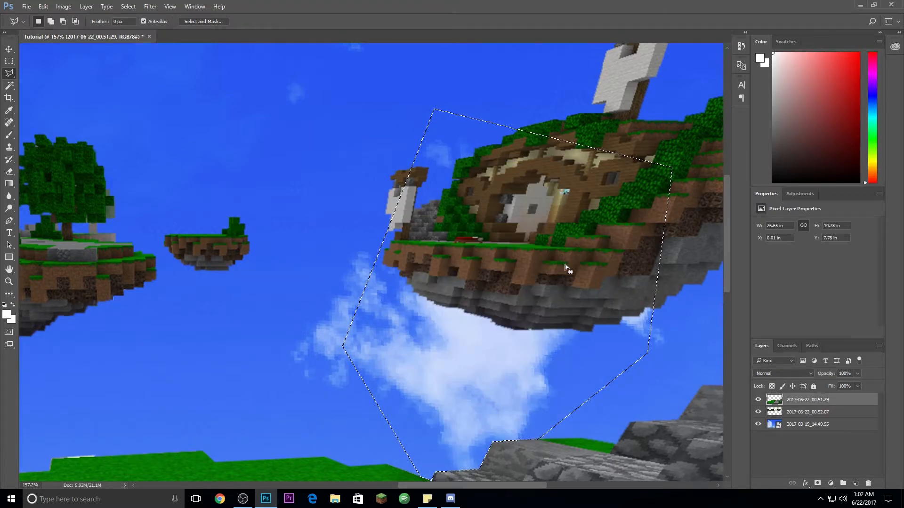
pyautogui.scroll(-3, 277, 158)
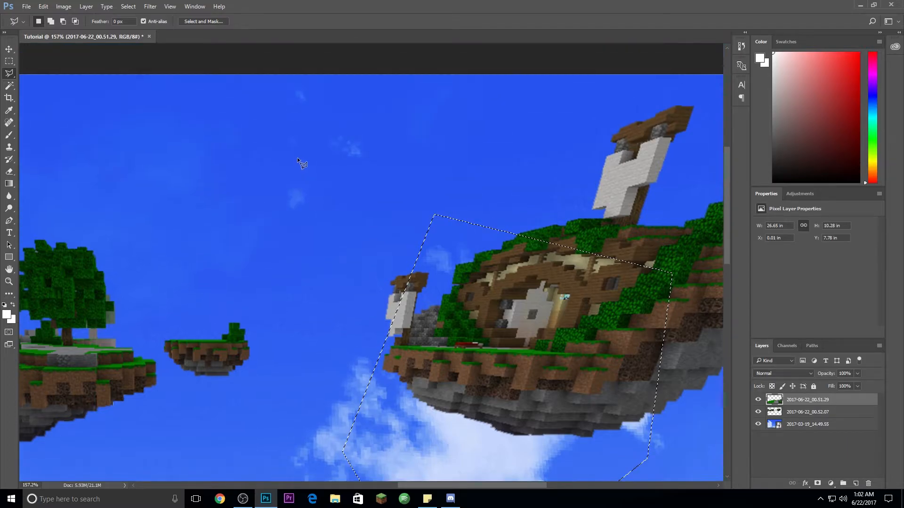
pyautogui.scroll(-1, 277, 130)
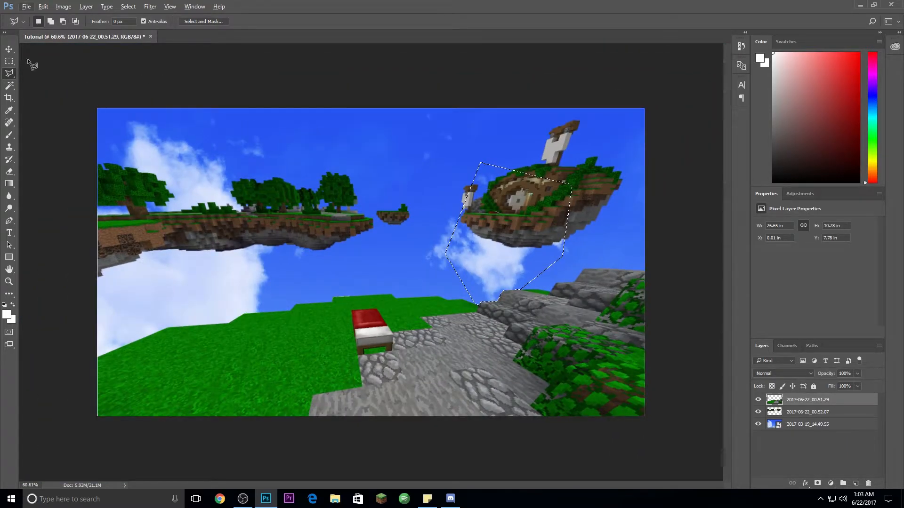
pyautogui.hotkey('ctrl', 'd')
# - Scale layer 2017-06-22_00.51.29 slightly larger from its upper-left corner to about 26.78 × 10.33 in and apply the transform
pyautogui.click(9, 49)
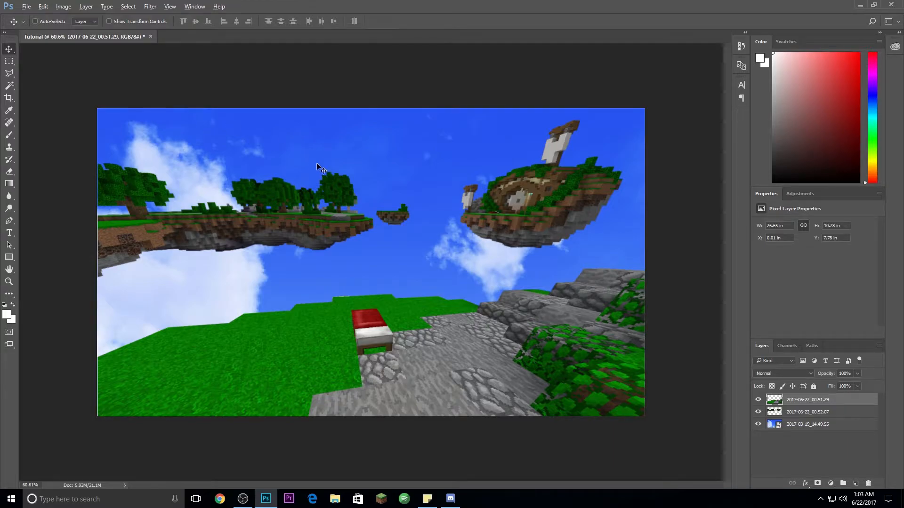
pyautogui.scroll(2, 317, 164)
pyautogui.scroll(-1, 317, 164)
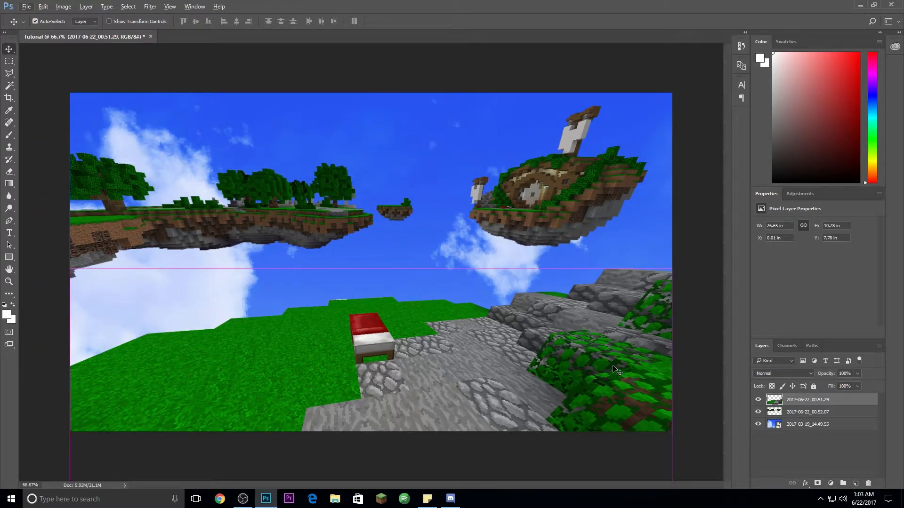
pyautogui.hotkey('ctrl', 't')
pyautogui.moveTo(70, 269); pyautogui.dragTo(68, 265)
pyautogui.press('Return')
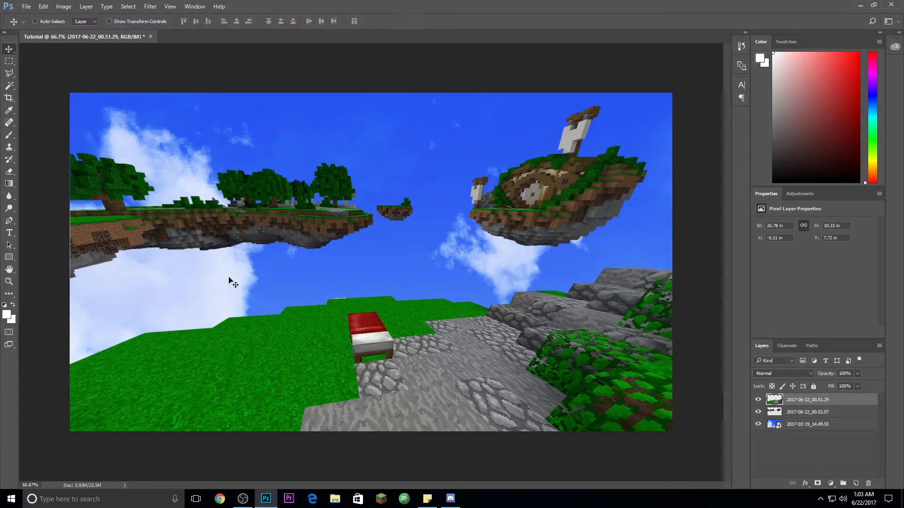
# - Scale the island layer 2017-06-22_00.52.07 to about 104.4%, place it at about X -0.11 in, Y 0.22 in, and apply the transform
pyautogui.click(840, 412)
pyautogui.hotkey('ctrl', 't')
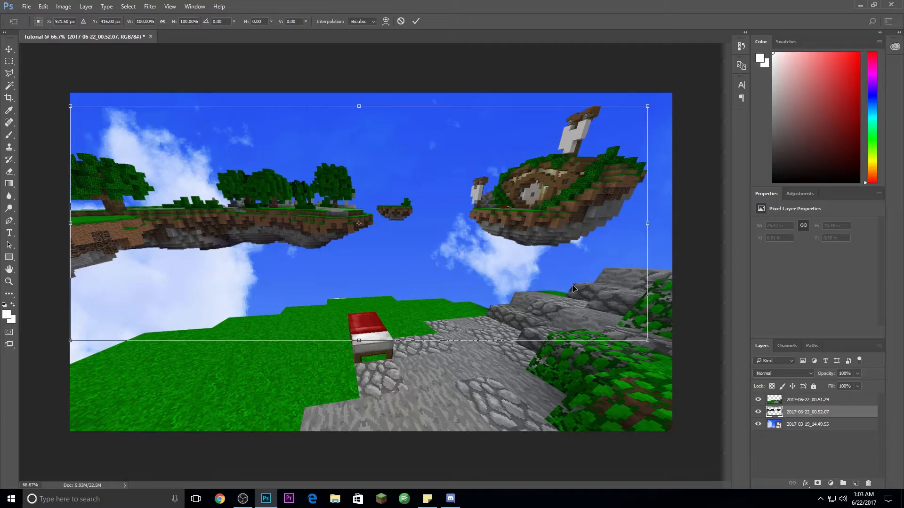
pyautogui.moveTo(647, 341); pyautogui.dragTo(661, 347)
pyautogui.moveTo(663, 105); pyautogui.dragTo(674, 97)
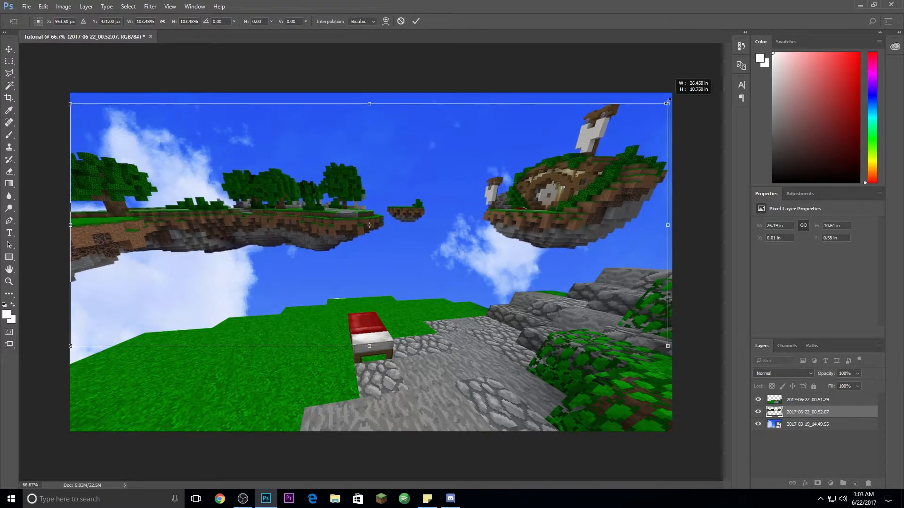
pyautogui.moveTo(612, 197); pyautogui.dragTo(608, 184)
pyautogui.moveTo(652, 153); pyautogui.dragTo(650, 161)
pyautogui.moveTo(666, 101); pyautogui.dragTo(671, 97)
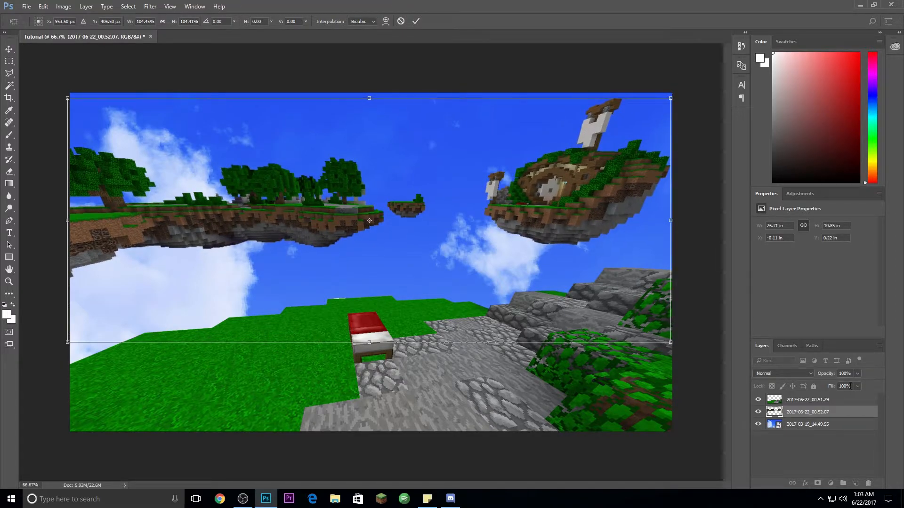
pyautogui.press('Return')
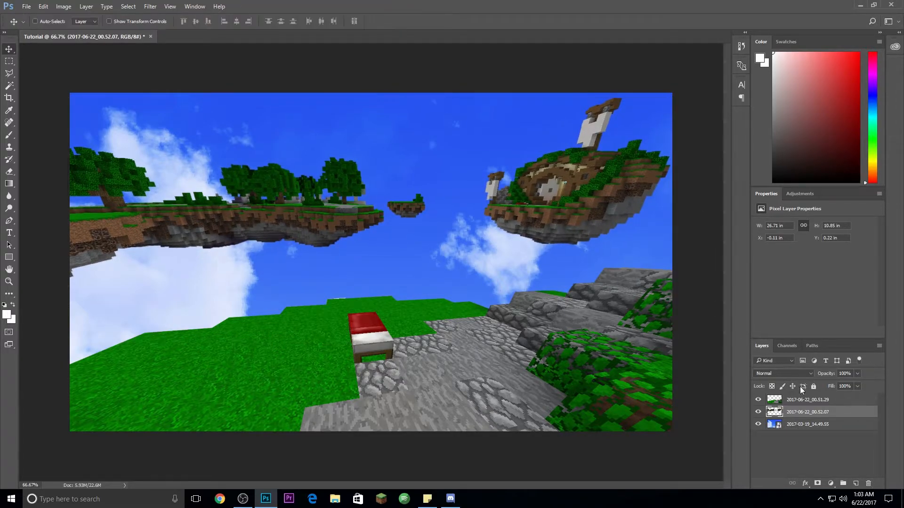
# - Nudge the foreground layer 2017-06-22_00.51.29 straight up to about Y 7.17 in
pyautogui.click(837, 400)
pyautogui.hotkey('shift', 'Up')
pyautogui.hotkey('shift', 'Up')
pyautogui.hotkey('shift', 'Up')
pyautogui.hotkey('shift', 'Up')
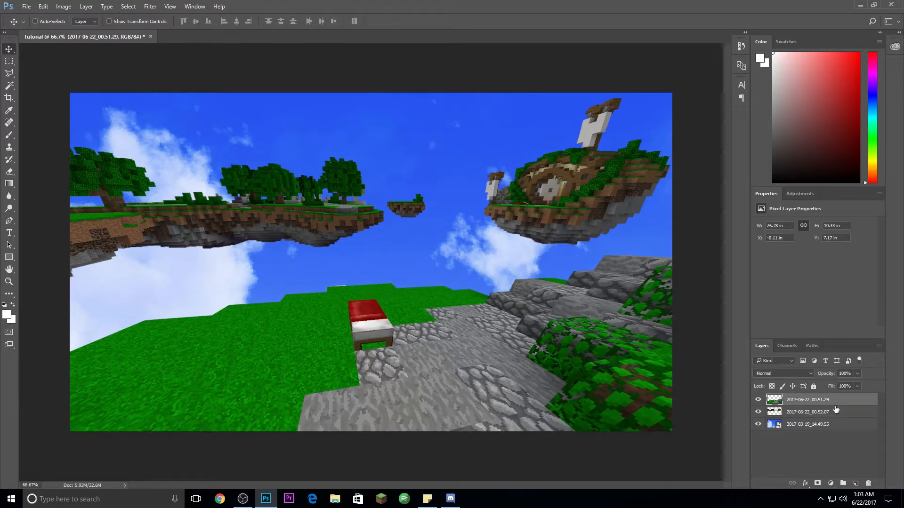
# - Outline the white sliver along the grass edge behind the bed with the Polygonal Lasso and delete it
pyautogui.scroll(6, 290, 289)
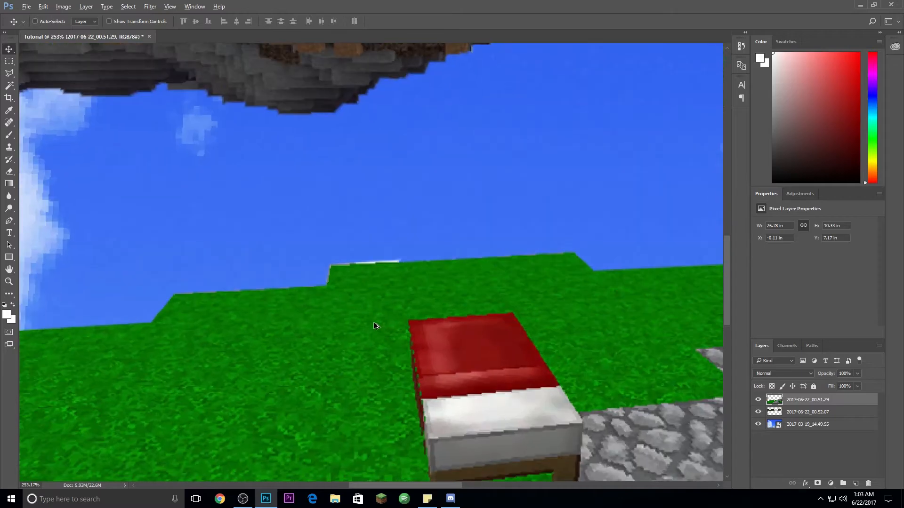
pyautogui.scroll(2, 374, 322)
pyautogui.click(9, 73)
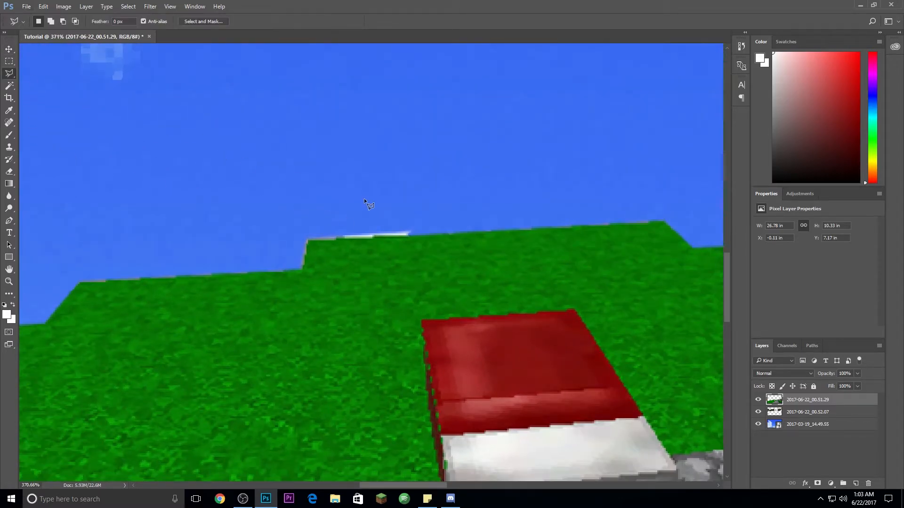
pyautogui.click(408, 234)
pyautogui.click(290, 267)
pyautogui.click(293, 202)
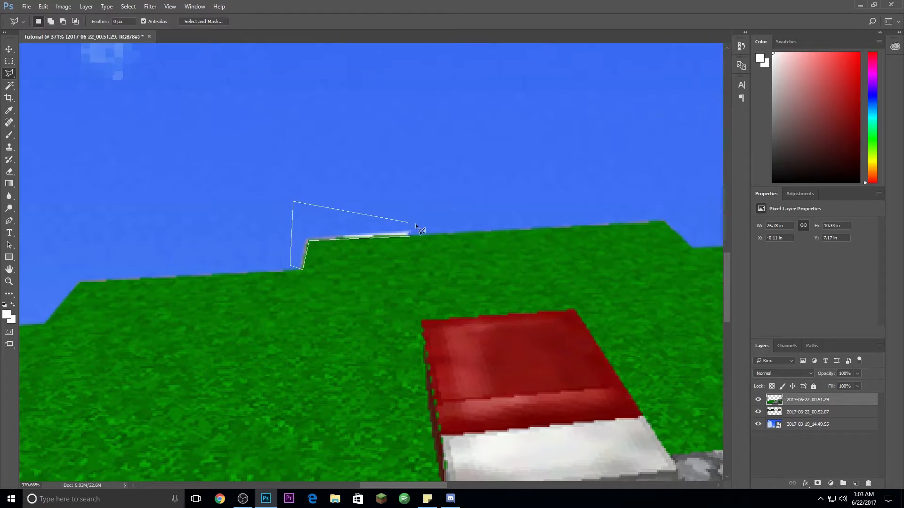
pyautogui.click(415, 228)
pyautogui.click(410, 236)
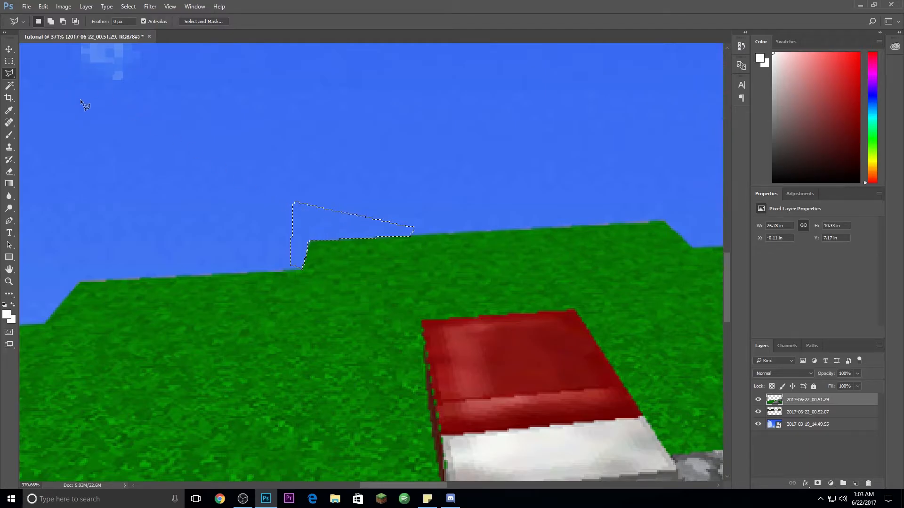
pyautogui.scroll(-5, 109, 108)
pyautogui.scroll(-3, 108, 106)
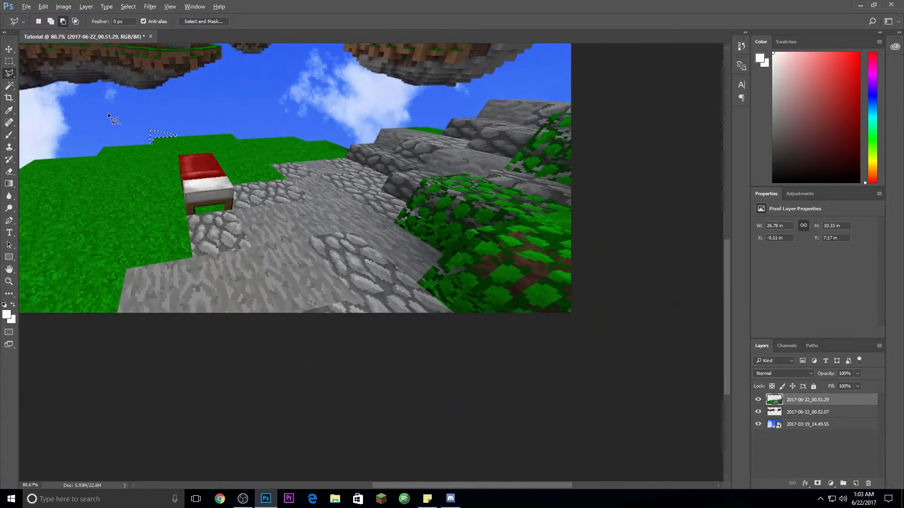
pyautogui.press('m')
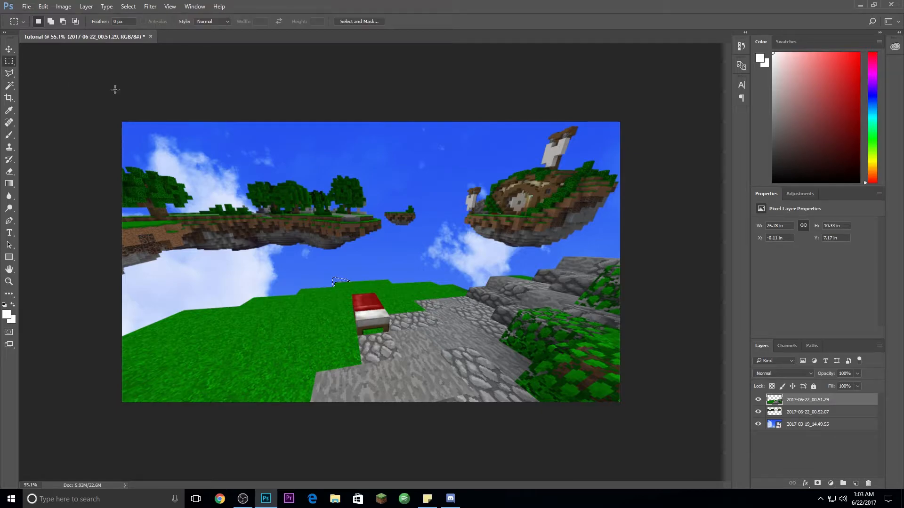
pyautogui.hotkey('alt', 'Tab')
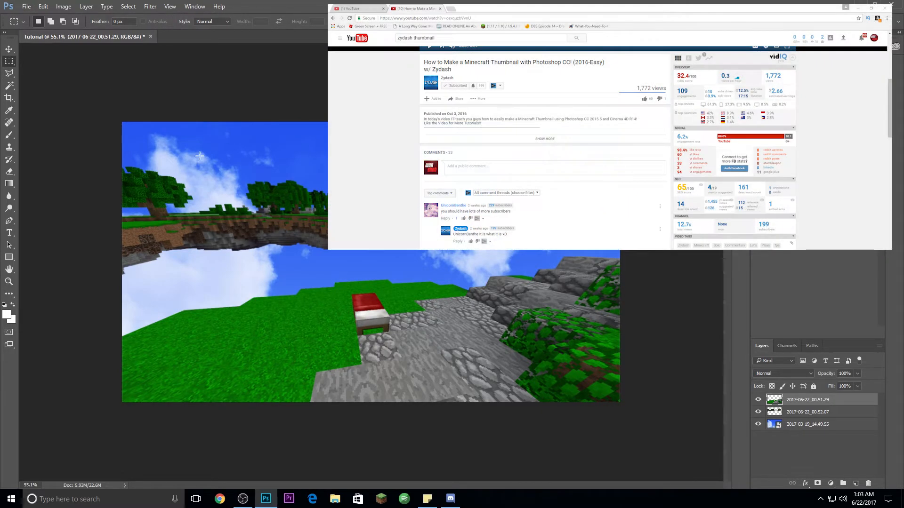
pyautogui.hotkey('ctrl', '+')
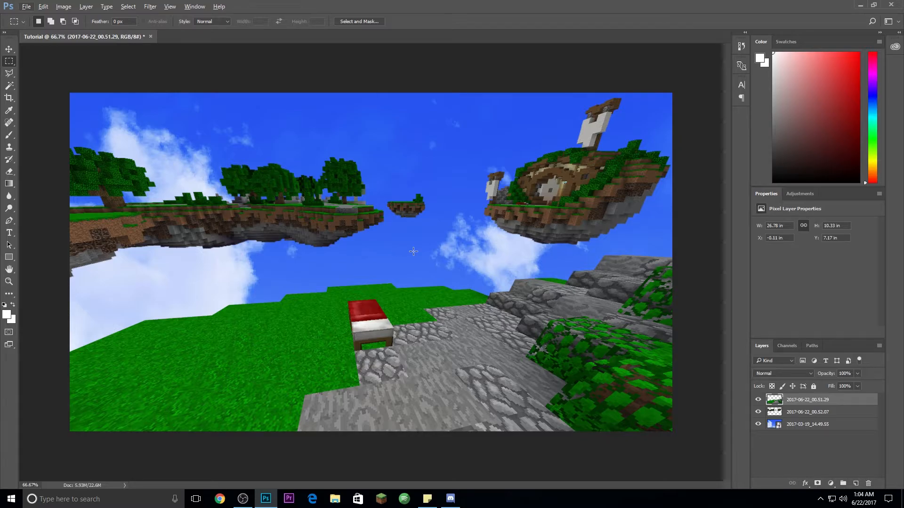
# - Add a white 10 px outside Stroke at 100% opacity to layer 2017-06-22_00.51.29
pyautogui.doubleClick(862, 400)
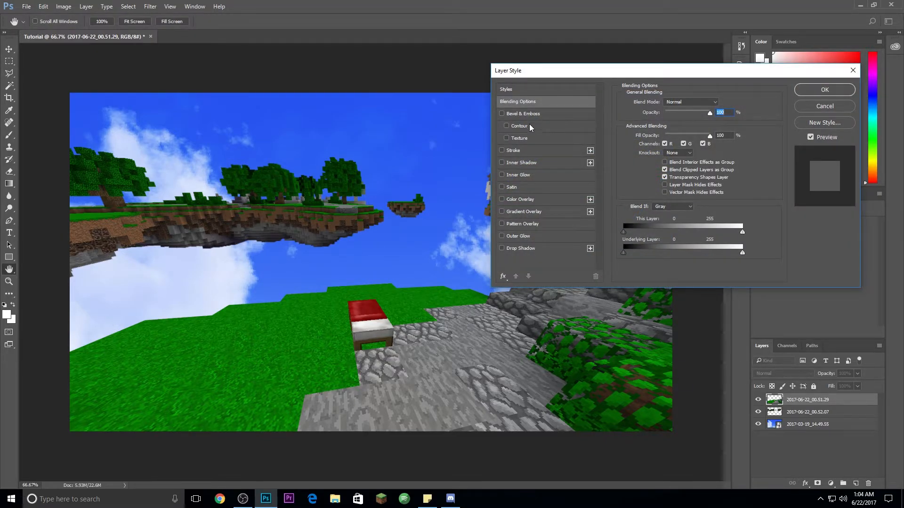
pyautogui.click(502, 151)
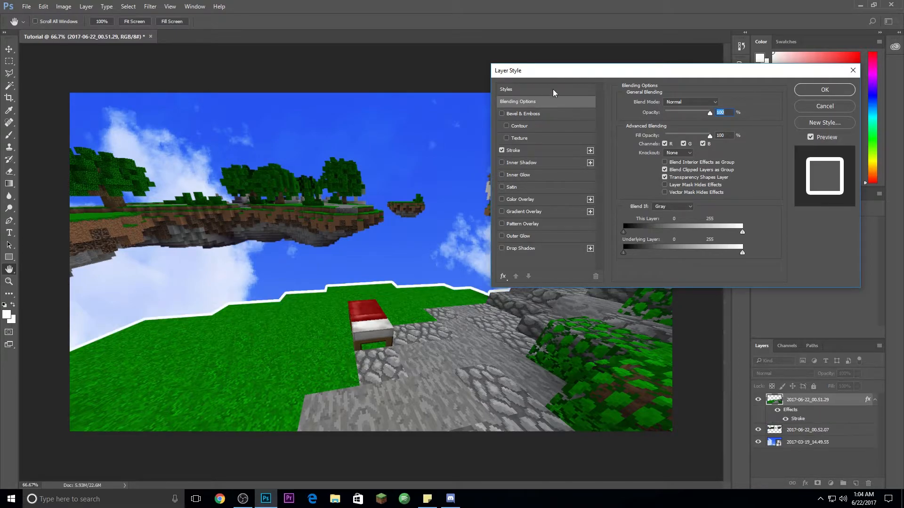
pyautogui.moveTo(563, 73); pyautogui.dragTo(517, 41)
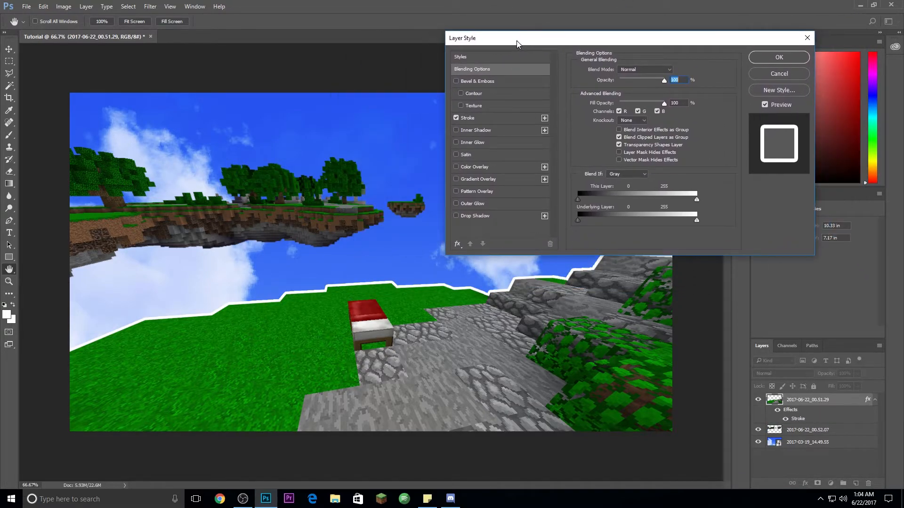
pyautogui.click(491, 118)
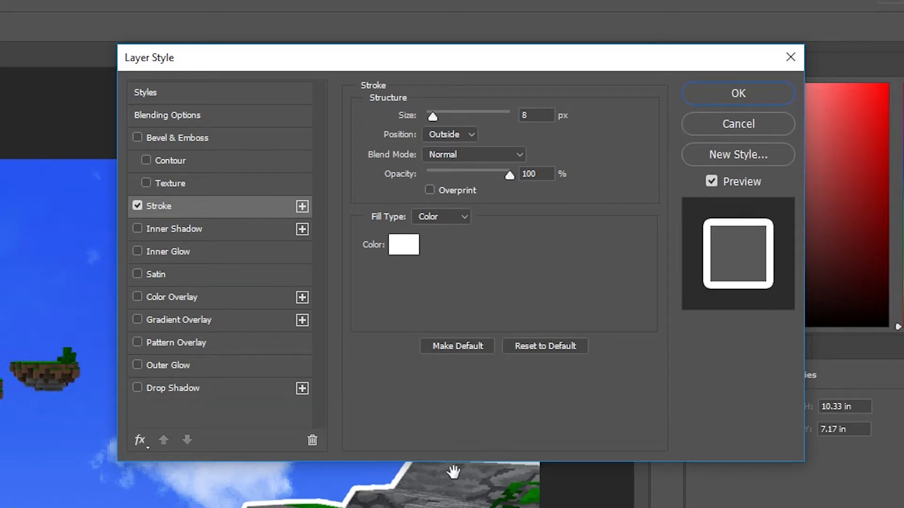
pyautogui.moveTo(430, 117); pyautogui.dragTo(434, 121)
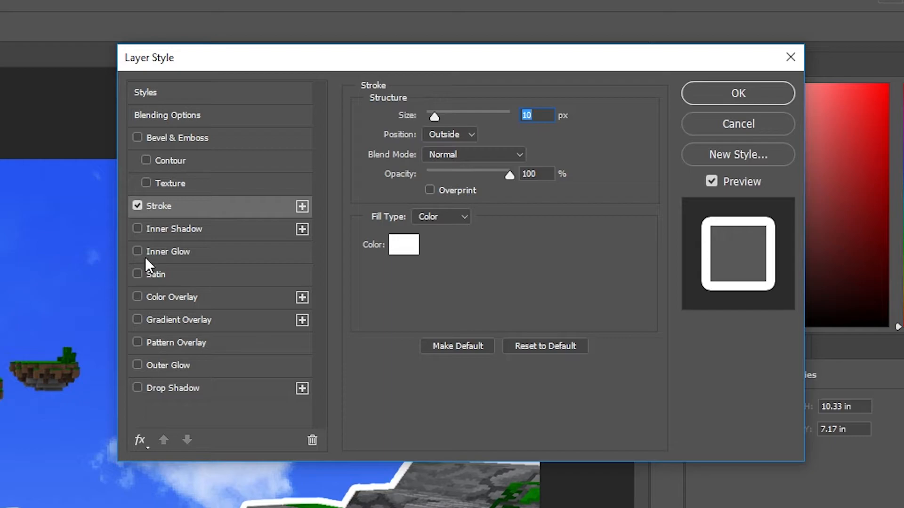
# - Add a black Multiply Inner Shadow with 51% opacity, 20% choke and 35 px size, and apply the layer style
pyautogui.click(161, 229)
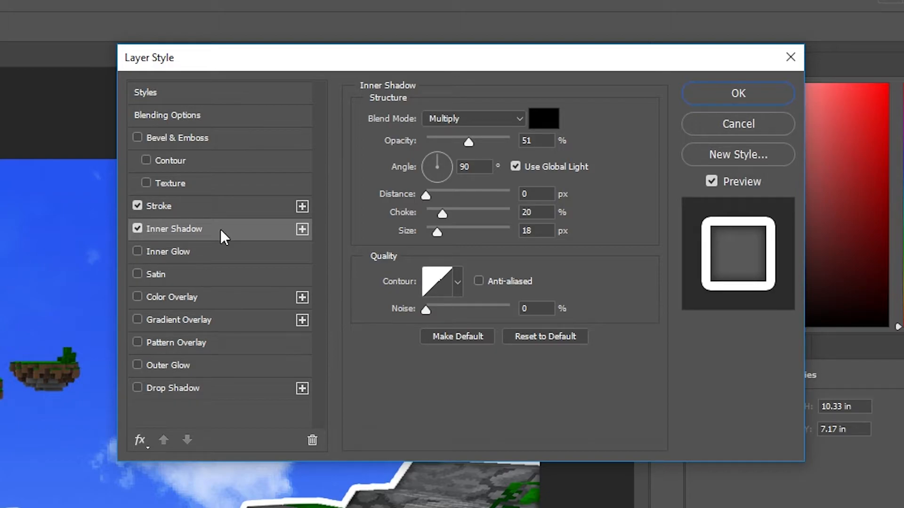
pyautogui.moveTo(439, 233); pyautogui.dragTo(442, 231)
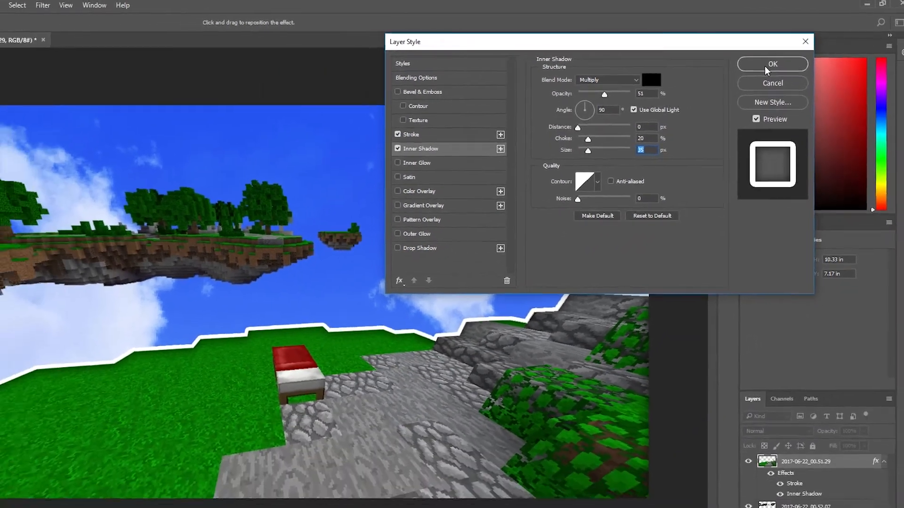
pyautogui.click(738, 93)
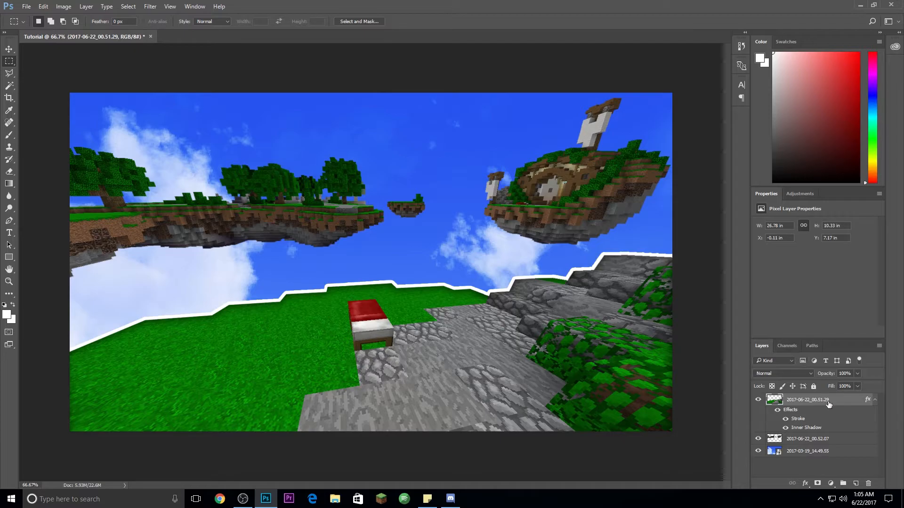
# - Copy the layer style of 2017-06-22_00.51.29 and paste it onto the island layer 2017-06-22_00.52.07
pyautogui.click(875, 400)
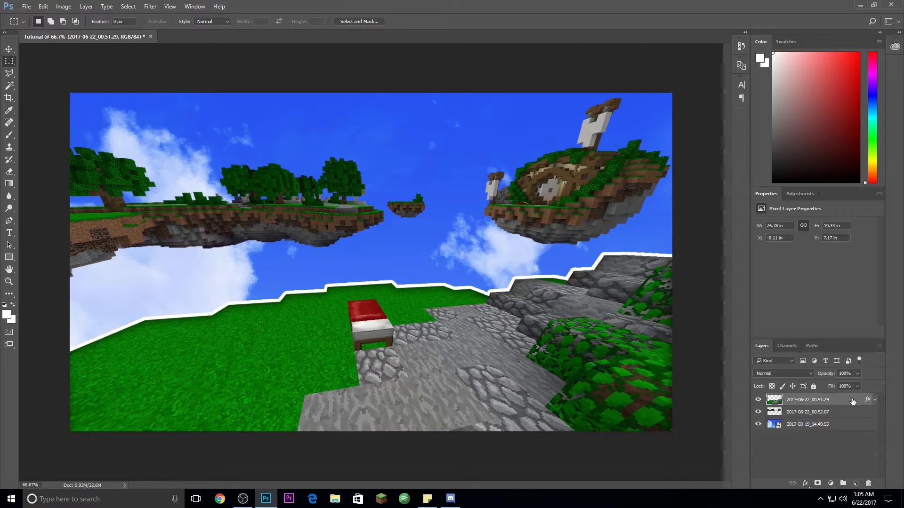
pyautogui.rightClick(853, 401)
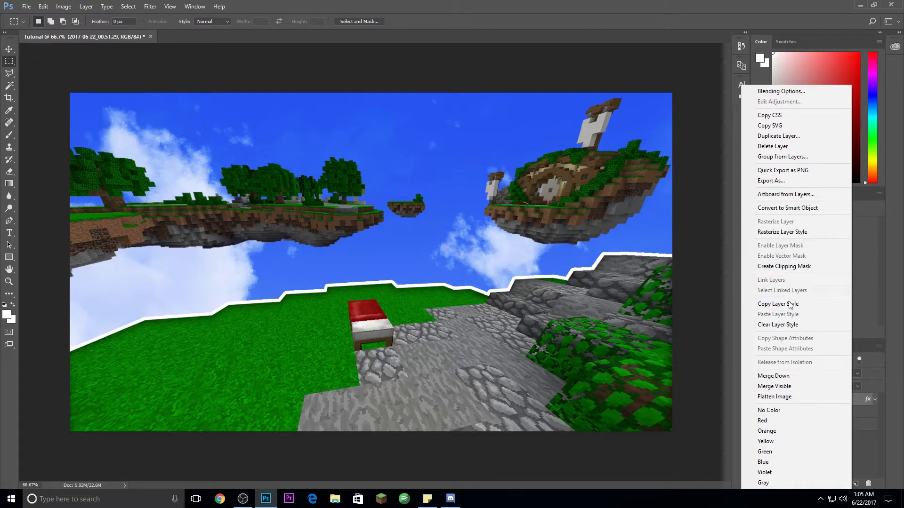
pyautogui.click(787, 304)
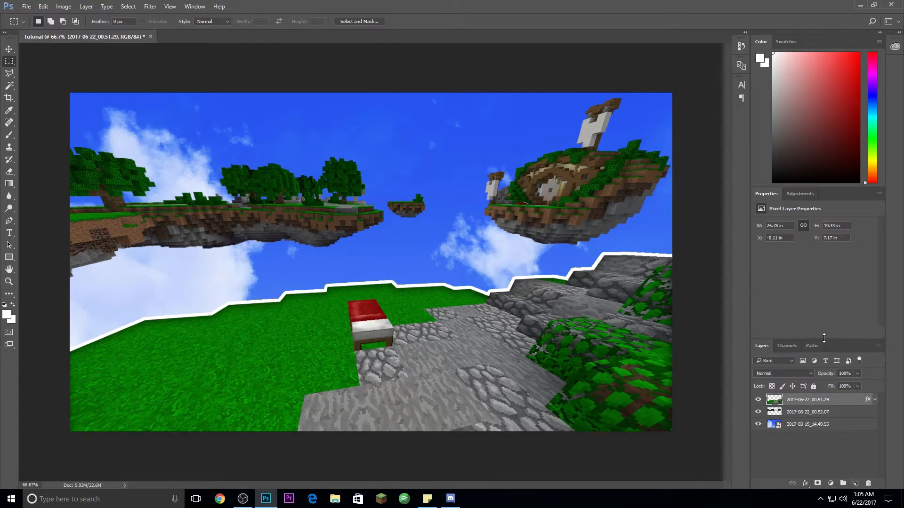
pyautogui.rightClick(842, 412)
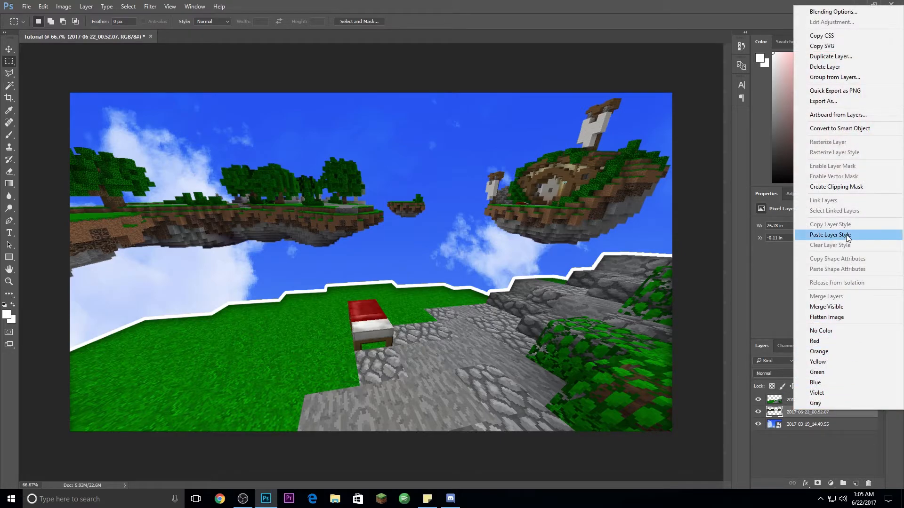
pyautogui.click(847, 239)
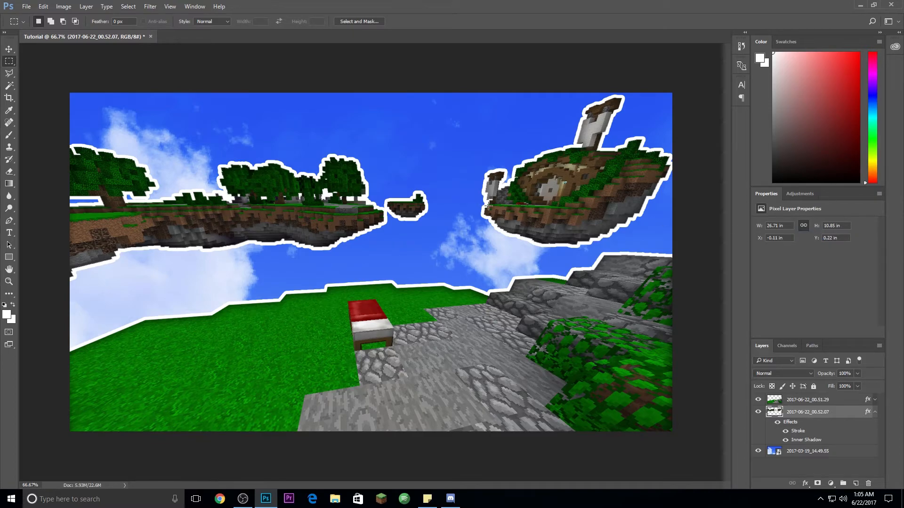
# - Thin the Stroke on island layer 2017-06-22_00.52.07, reduce its Inner Shadow size to 5 px, and apply the layer style
pyautogui.doubleClick(846, 412)
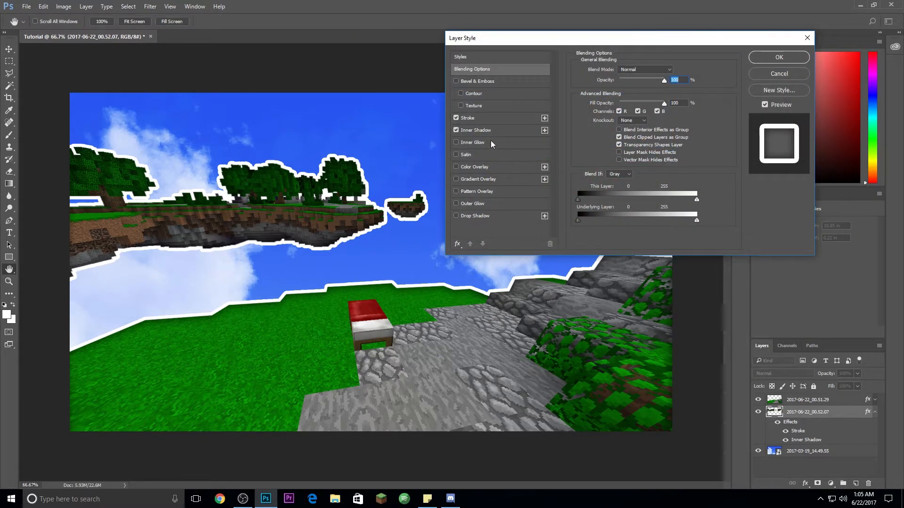
pyautogui.click(493, 119)
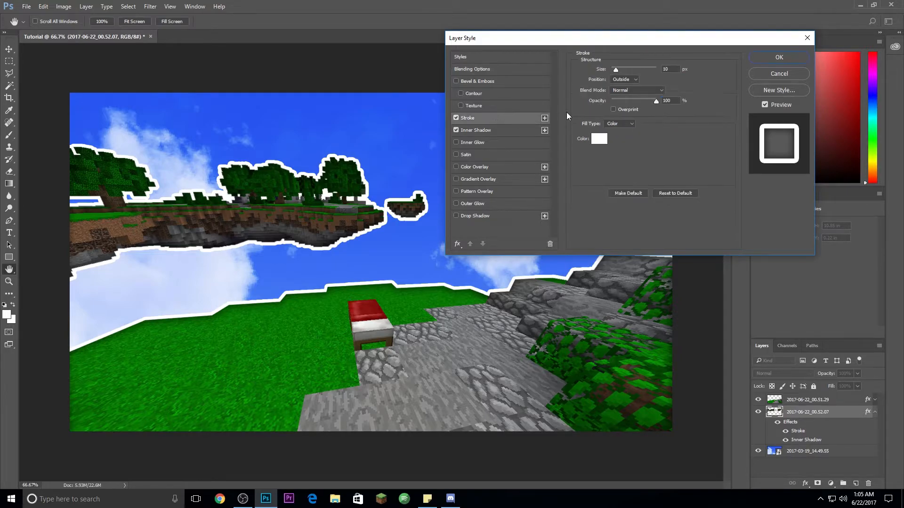
pyautogui.moveTo(617, 69); pyautogui.dragTo(614, 69)
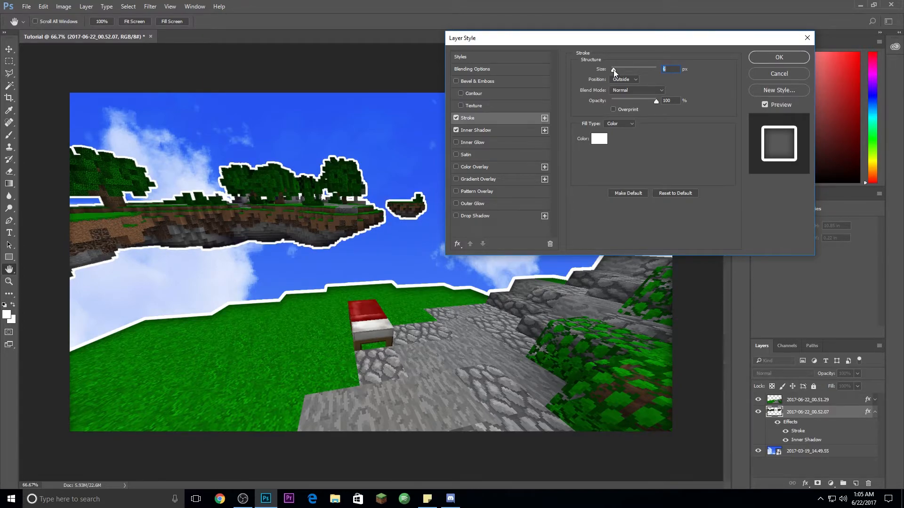
pyautogui.click(505, 127)
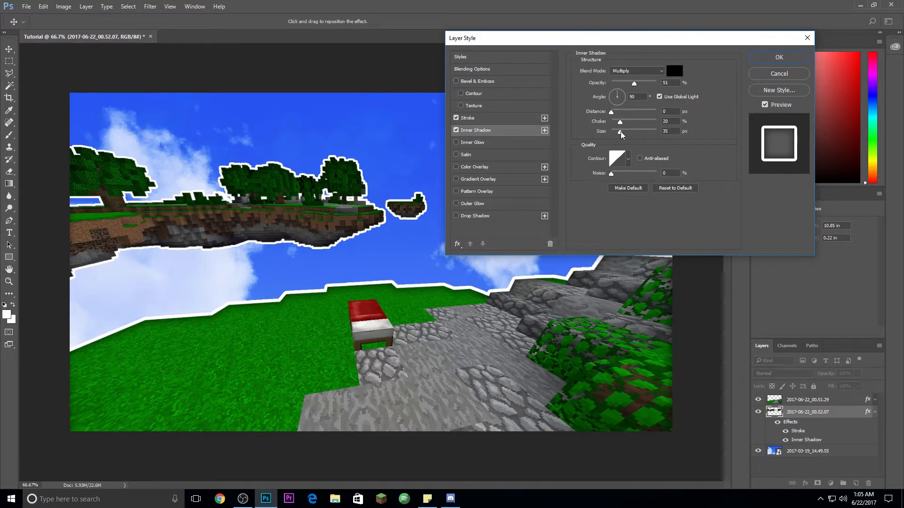
pyautogui.moveTo(620, 135); pyautogui.dragTo(615, 137)
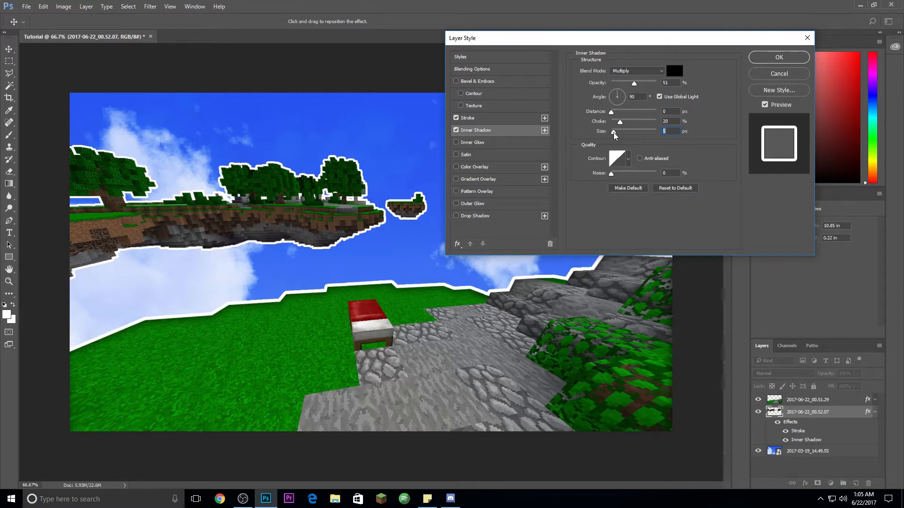
pyautogui.click(778, 59)
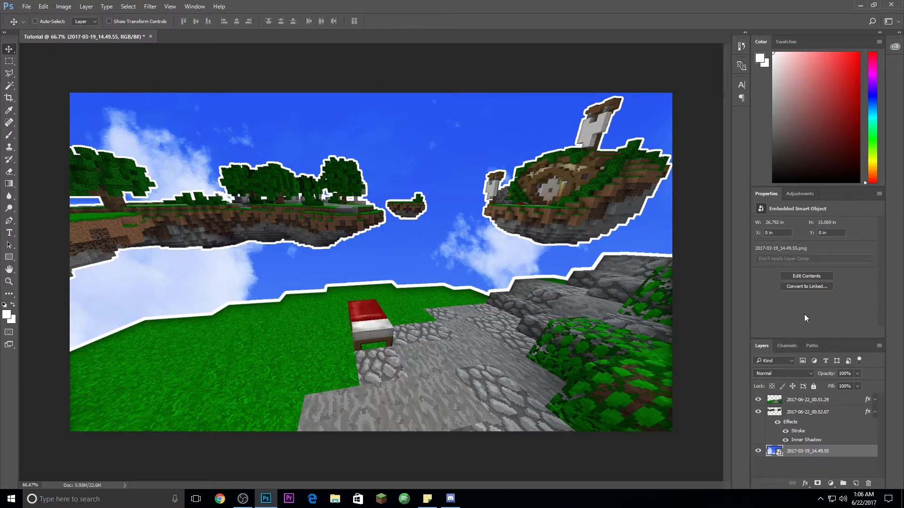
# - Add a Brightness/Contrast adjustment directly above the sky layer 2017-03-19_14.49.55, with brightness about 58 and contrast about 33
pyautogui.click(804, 194)
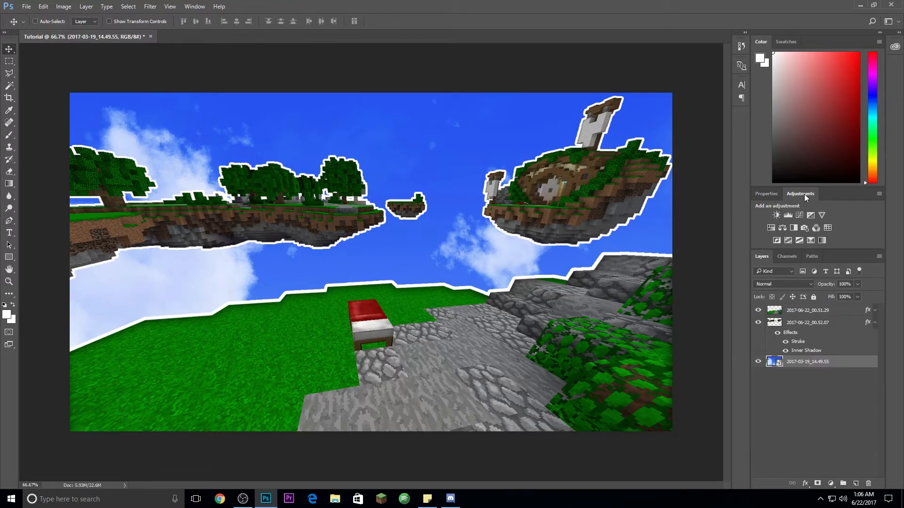
pyautogui.click(776, 215)
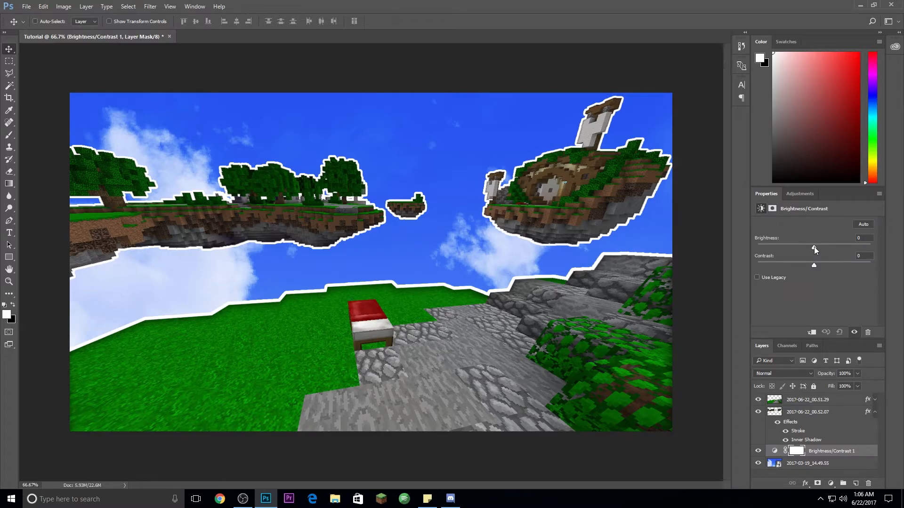
pyautogui.moveTo(826, 249); pyautogui.dragTo(831, 247)
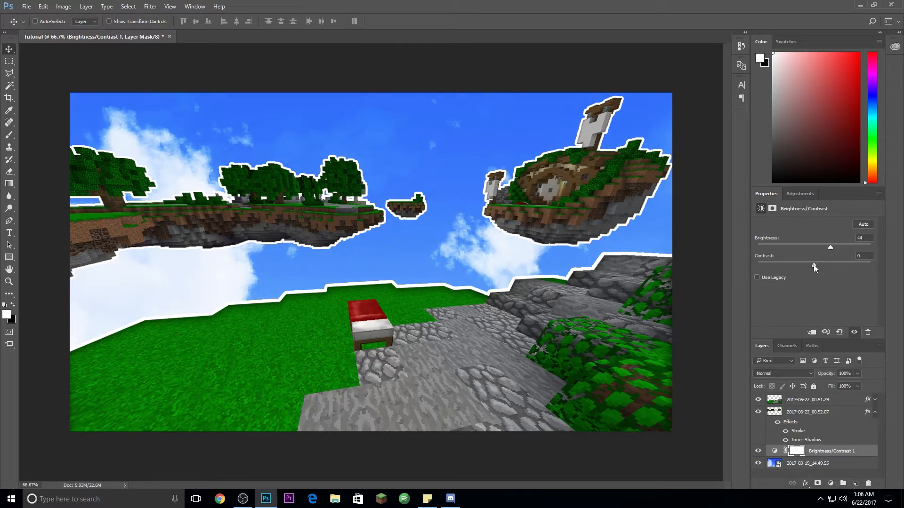
pyautogui.moveTo(825, 265); pyautogui.dragTo(828, 265)
pyautogui.moveTo(829, 246); pyautogui.dragTo(834, 266)
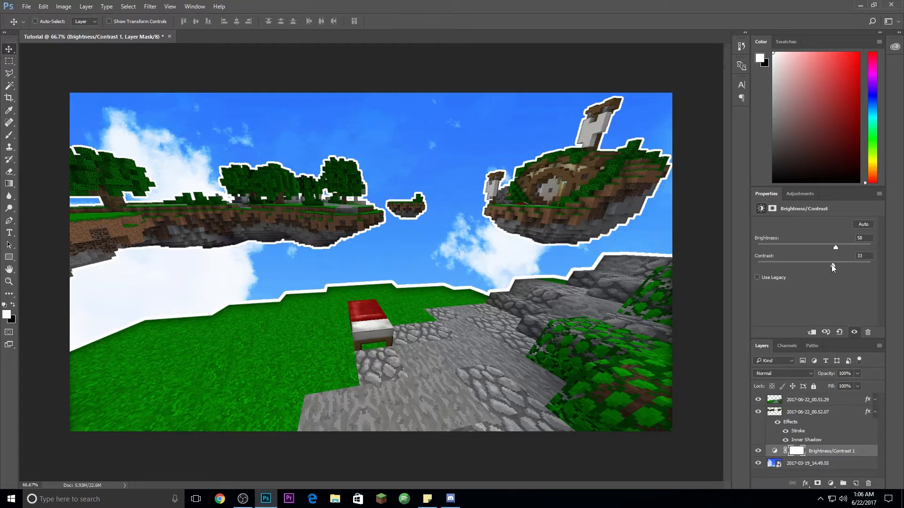
pyautogui.moveTo(813, 267); pyautogui.dragTo(839, 252)
pyautogui.click(808, 194)
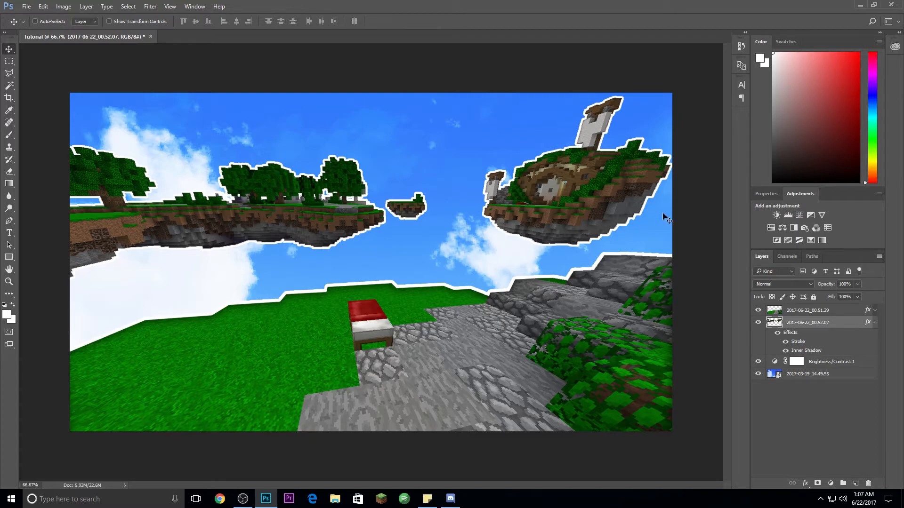
# - Add white "LOL" text in the Cartoonist font at 191 pt above layer 2017-06-22_00.51.29, near the canvas centre
pyautogui.click(849, 314)
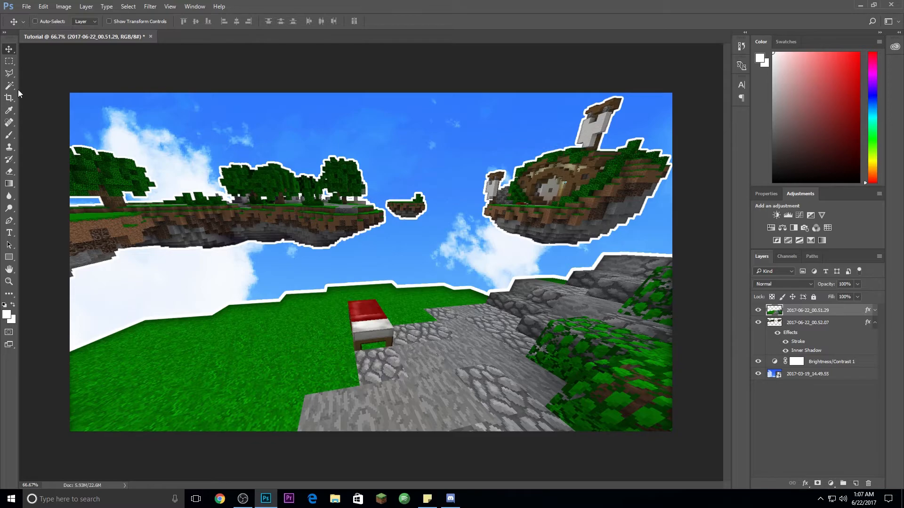
pyautogui.click(9, 233)
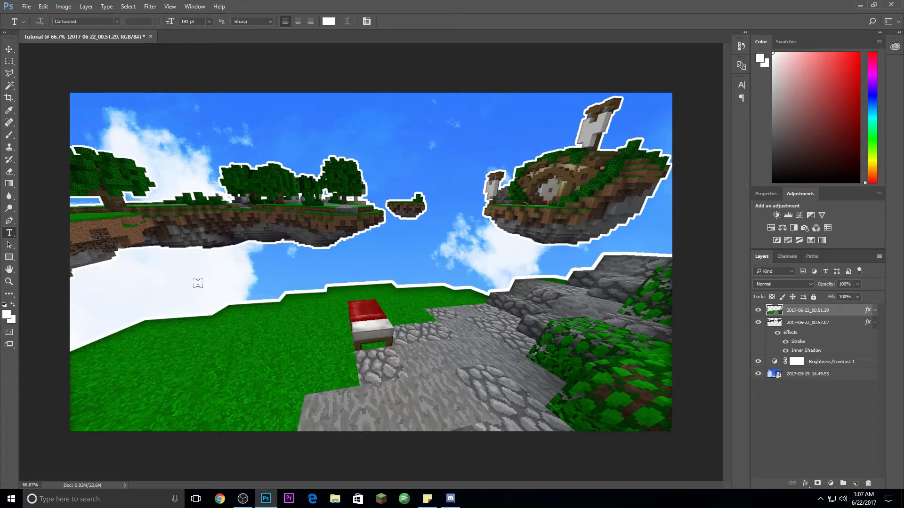
pyautogui.click(242, 284)
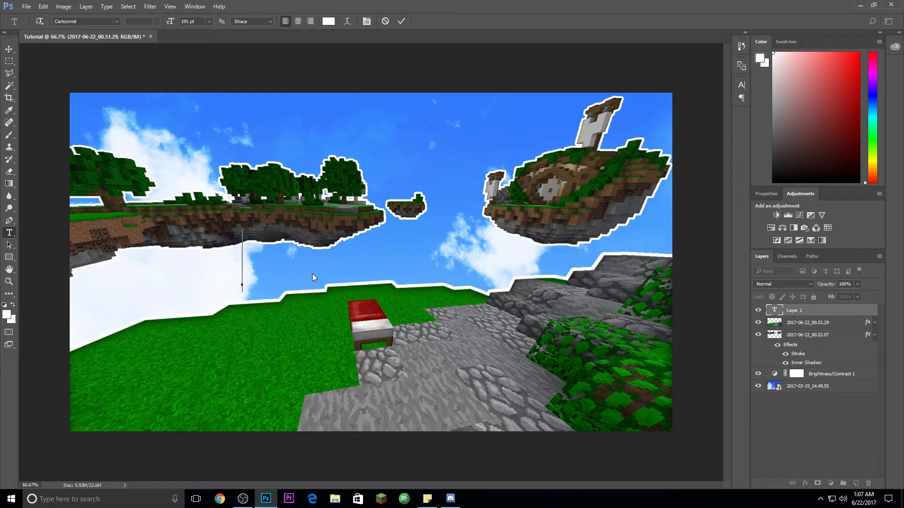
pyautogui.write('LOL')
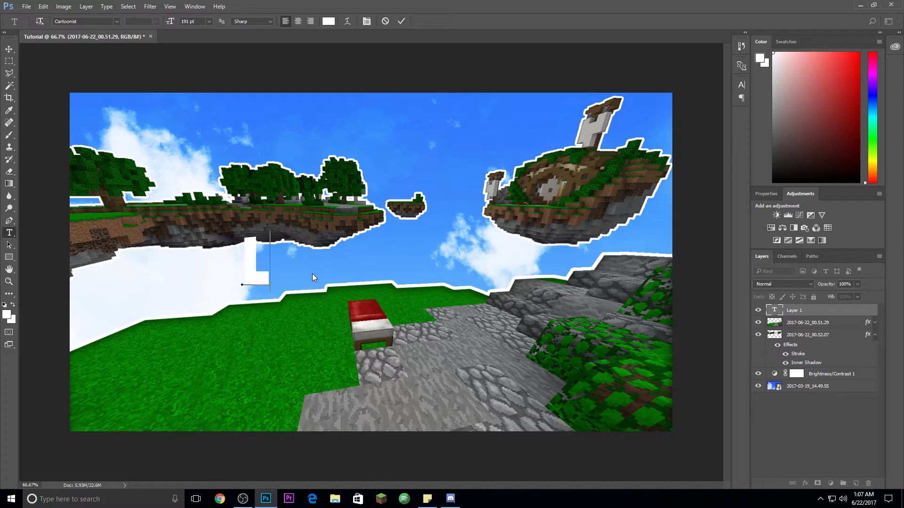
# - Select the whole LOL text and enlarge its font size to 286 pt
pyautogui.hotkey('shift', 'Left')
pyautogui.hotkey('shift', 'Left')
pyautogui.hotkey('shift', 'Left')
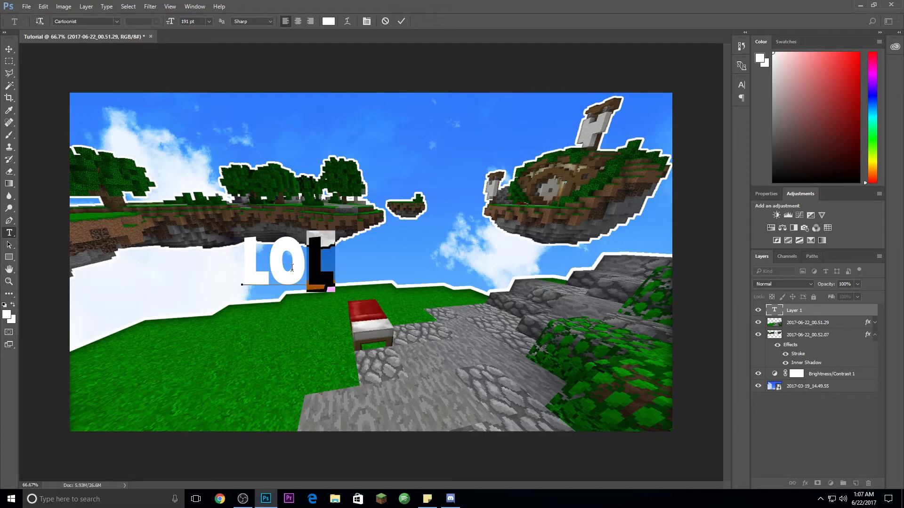
pyautogui.click(322, 255)
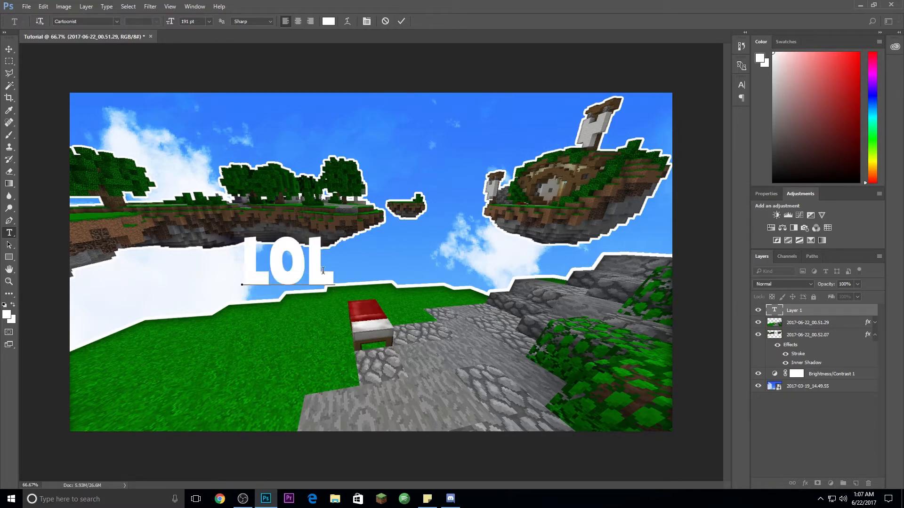
pyautogui.moveTo(334, 273); pyautogui.dragTo(252, 273)
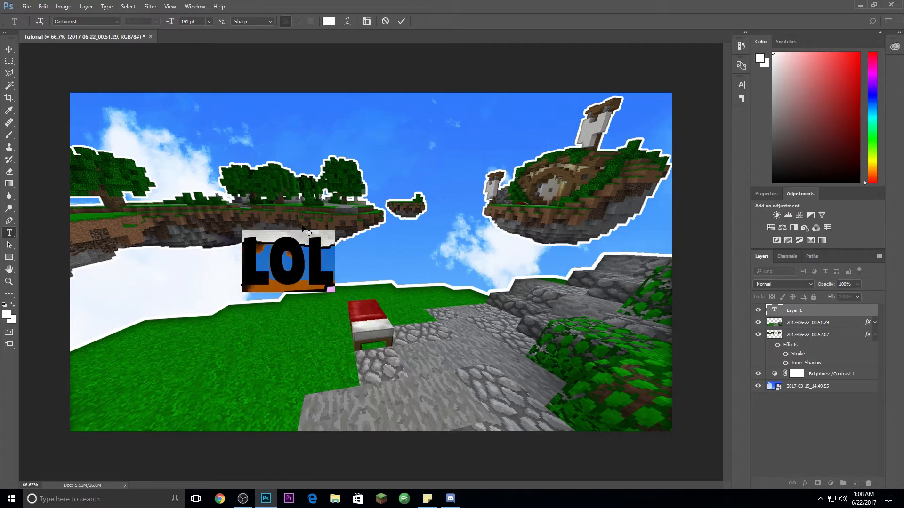
pyautogui.moveTo(169, 21); pyautogui.dragTo(213, 8)
# - Append an exclamation mark to the LOL text and commit the text edit
pyautogui.click(377, 282)
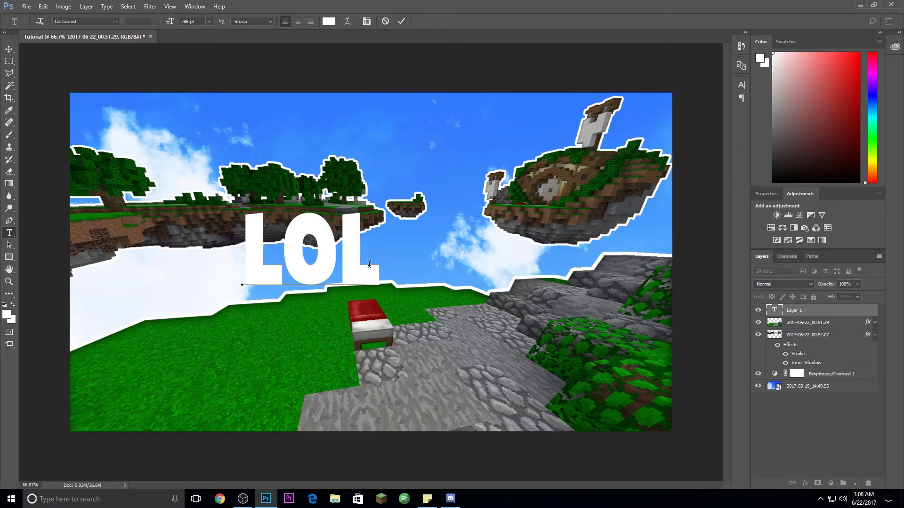
pyautogui.write('!')
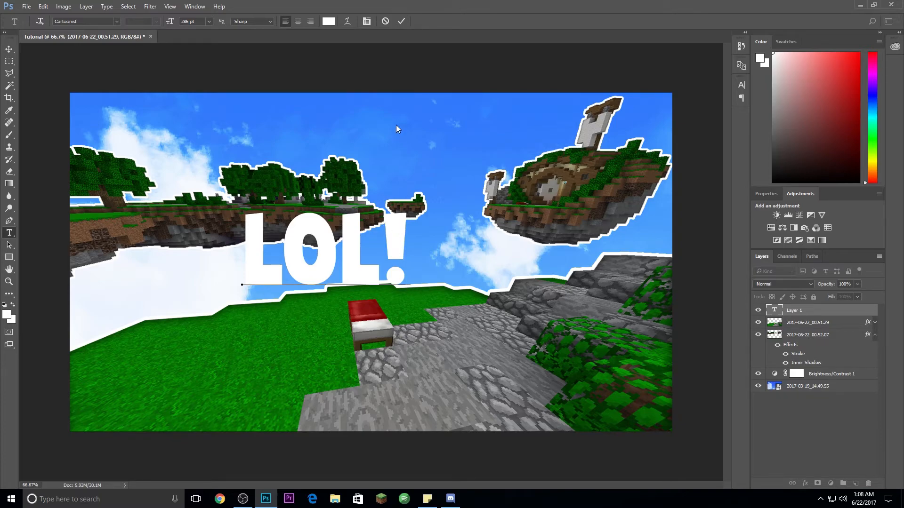
pyautogui.click(402, 22)
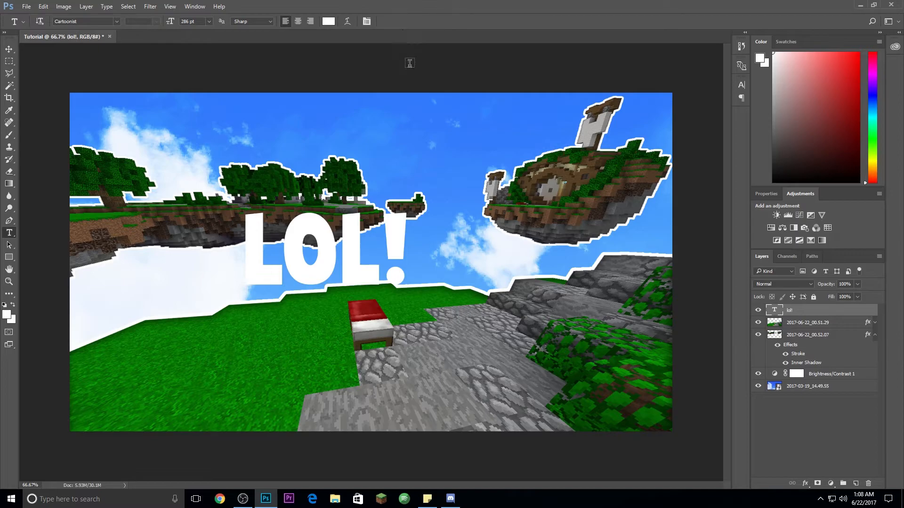
# - Add a white Inner Glow at 58% opacity and 18 px size to the LOL! text layer
pyautogui.doubleClick(847, 311)
pyautogui.moveTo(619, 42); pyautogui.dragTo(702, 52)
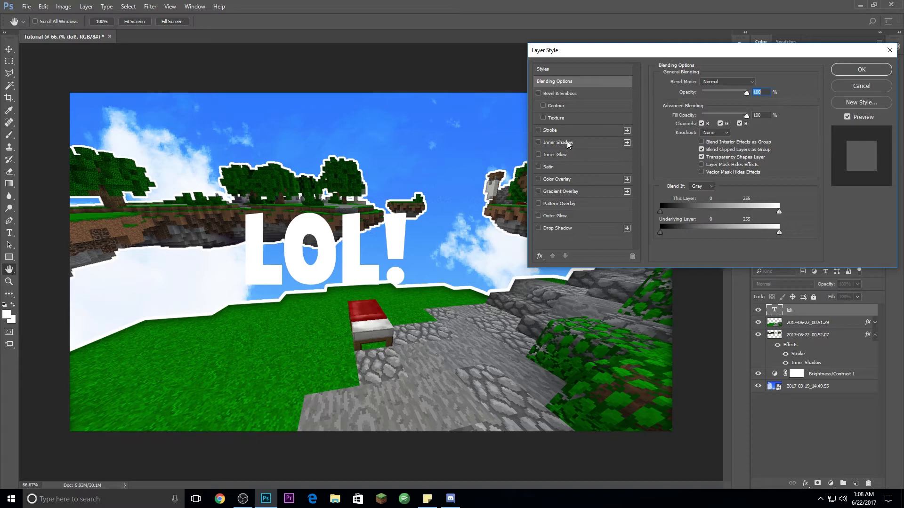
pyautogui.click(546, 156)
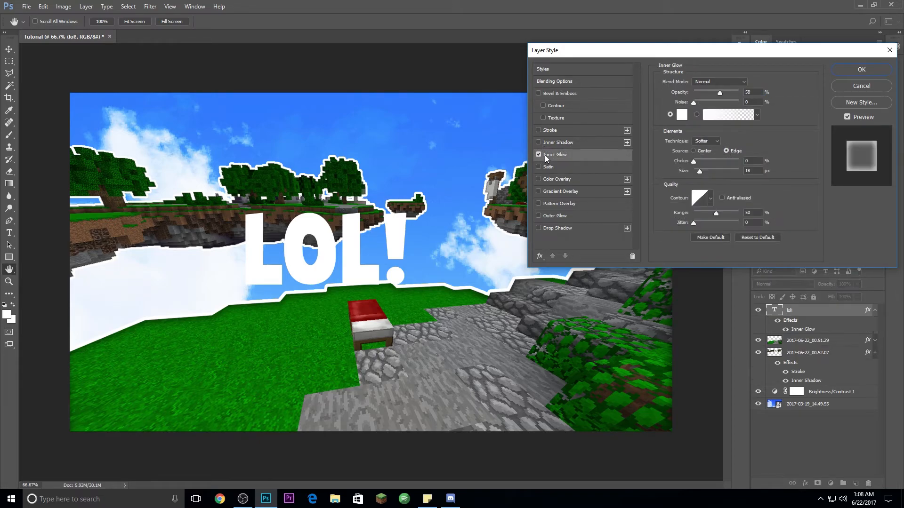
# - Add a linear orange-to-yellow Gradient Overlay at 100% opacity and a 90° angle to the LOL! text
pyautogui.click(573, 193)
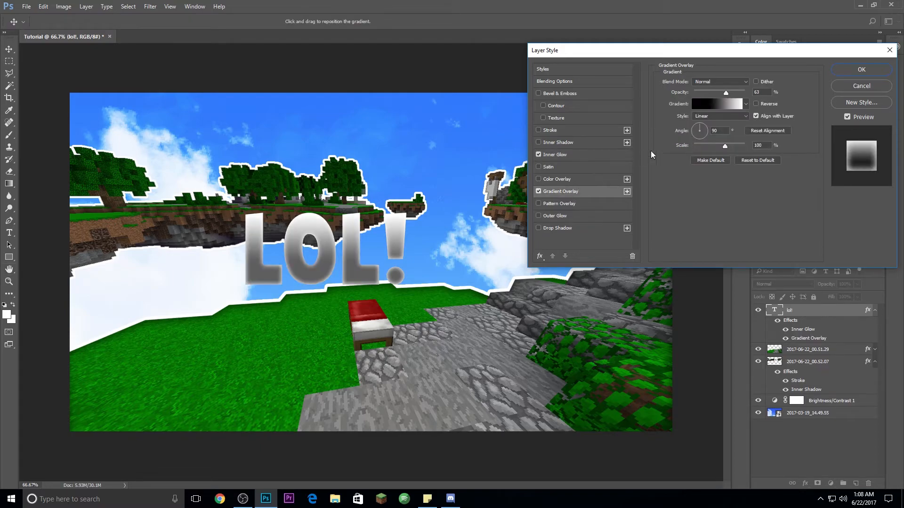
pyautogui.moveTo(725, 93); pyautogui.dragTo(746, 93)
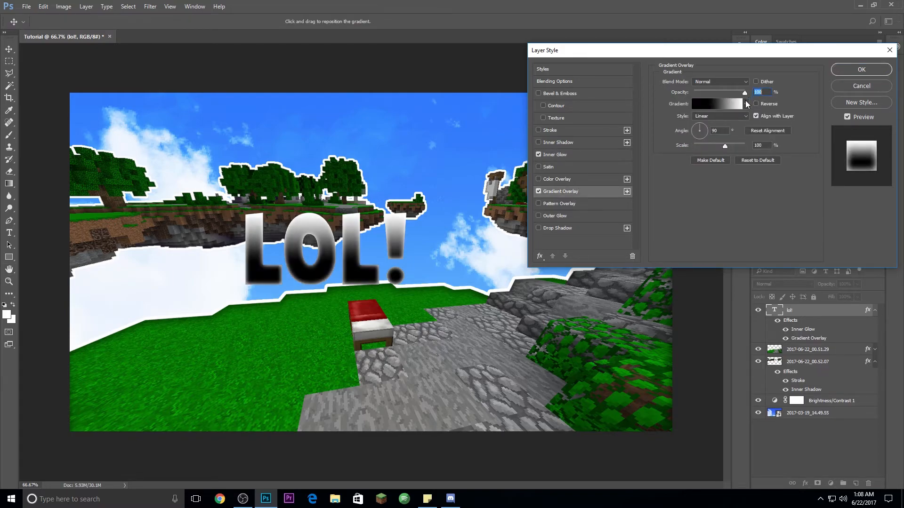
pyautogui.click(746, 103)
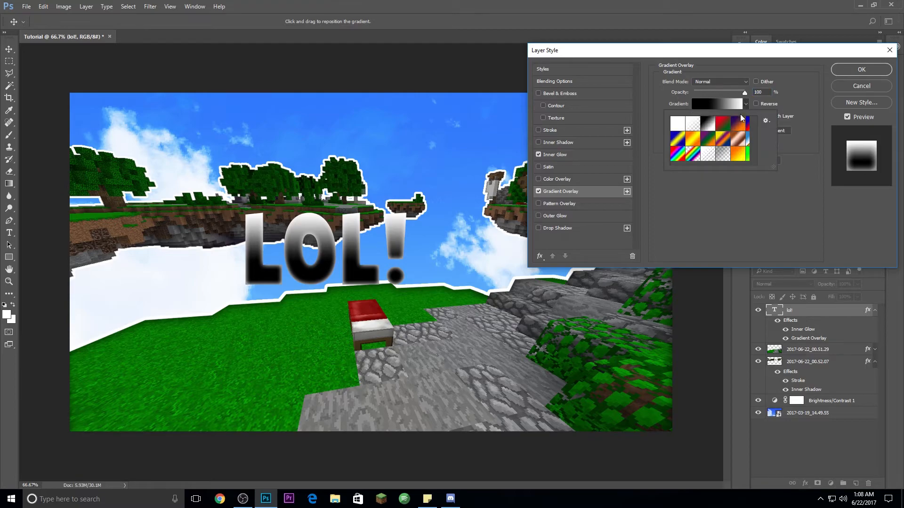
pyautogui.click(738, 154)
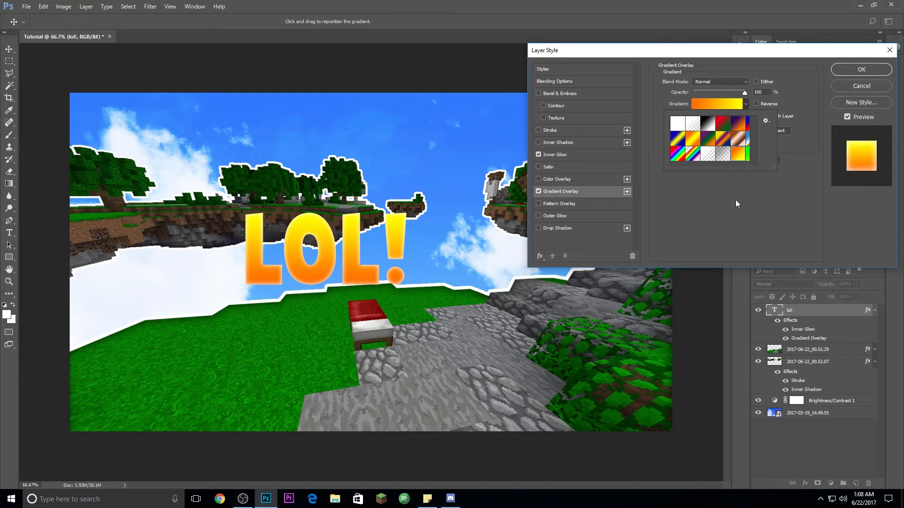
pyautogui.click(759, 210)
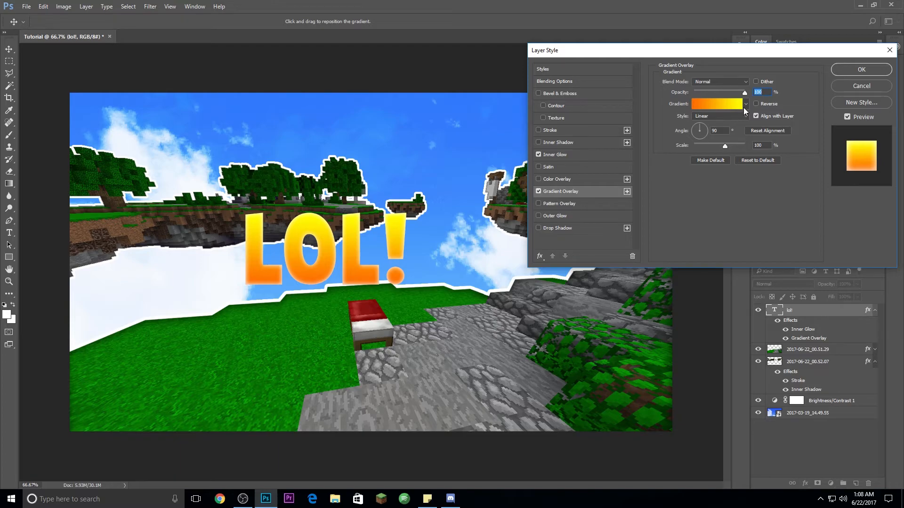
# - Try out a Drop Shadow and a black outside Stroke about 24 px wide on the LOL! text, switching both off again
pyautogui.click(538, 228)
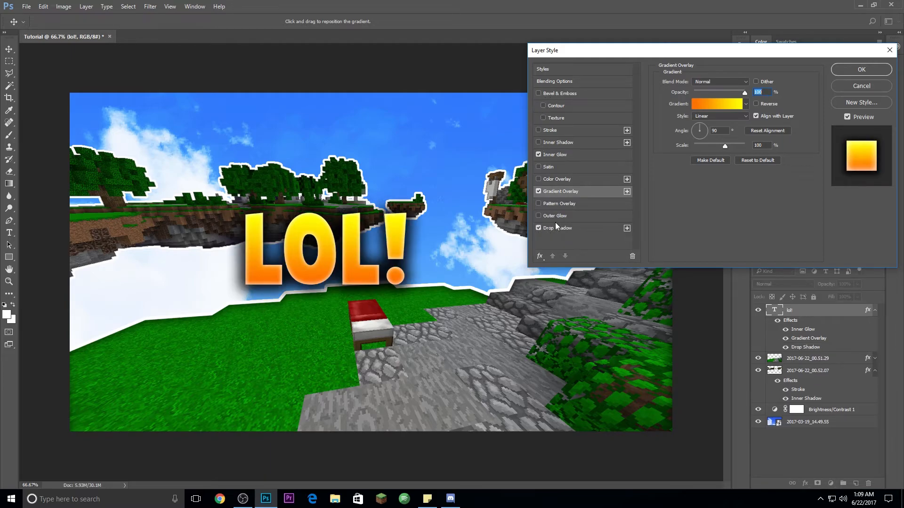
pyautogui.click(538, 228)
pyautogui.click(539, 131)
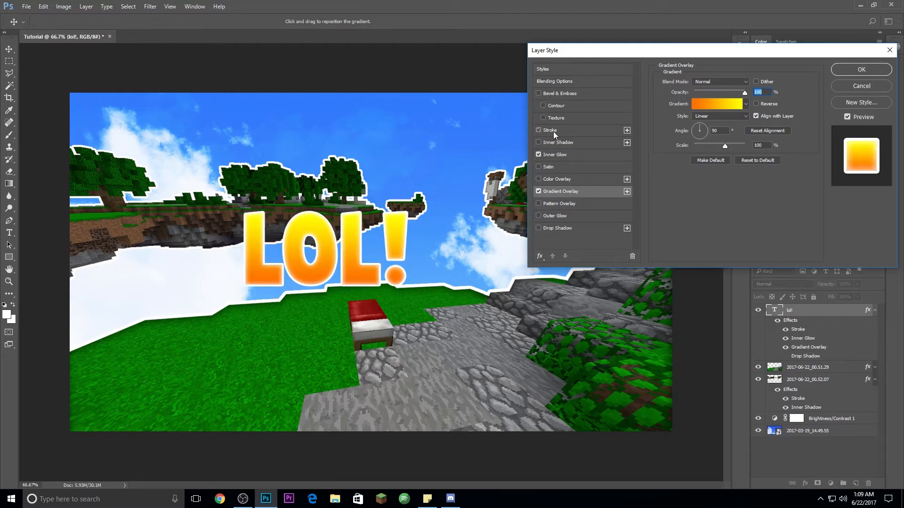
pyautogui.click(552, 130)
pyautogui.click(678, 151)
pyautogui.click(629, 220)
pyautogui.moveTo(629, 221); pyautogui.dragTo(590, 246)
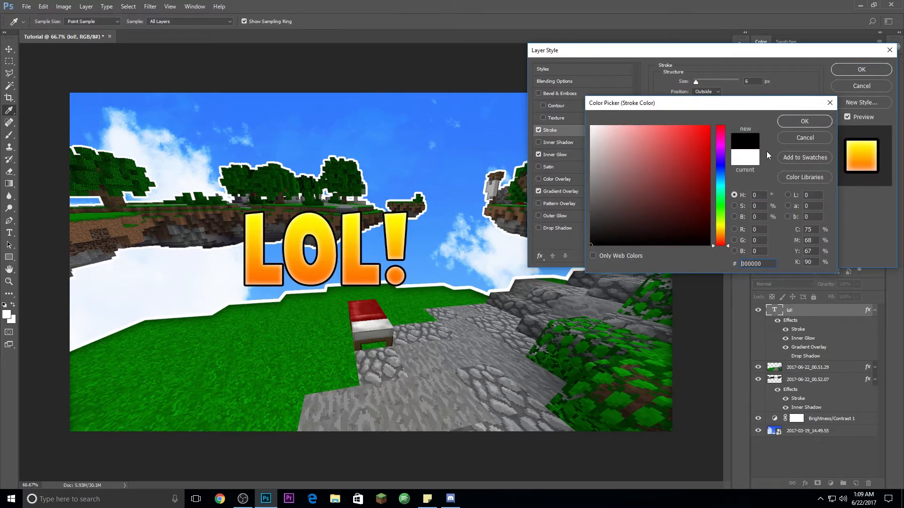
pyautogui.click(803, 122)
pyautogui.moveTo(695, 83); pyautogui.dragTo(700, 83)
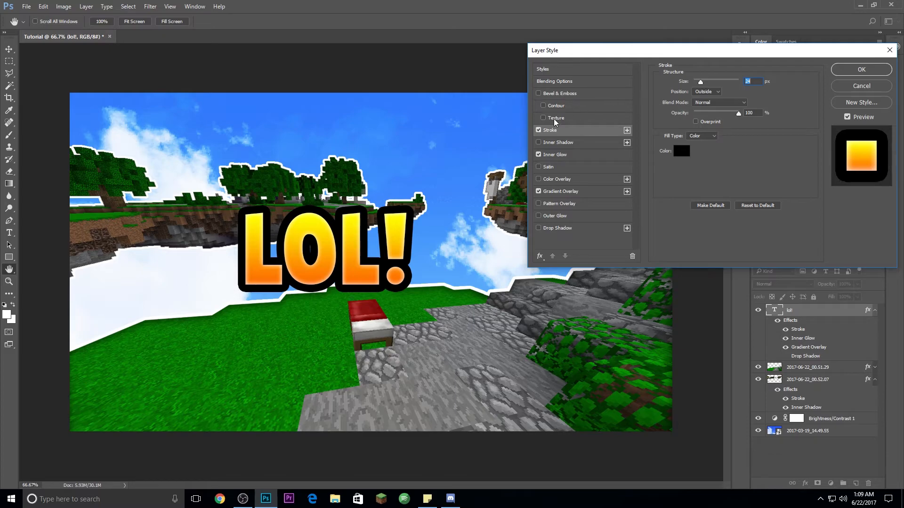
pyautogui.click(538, 130)
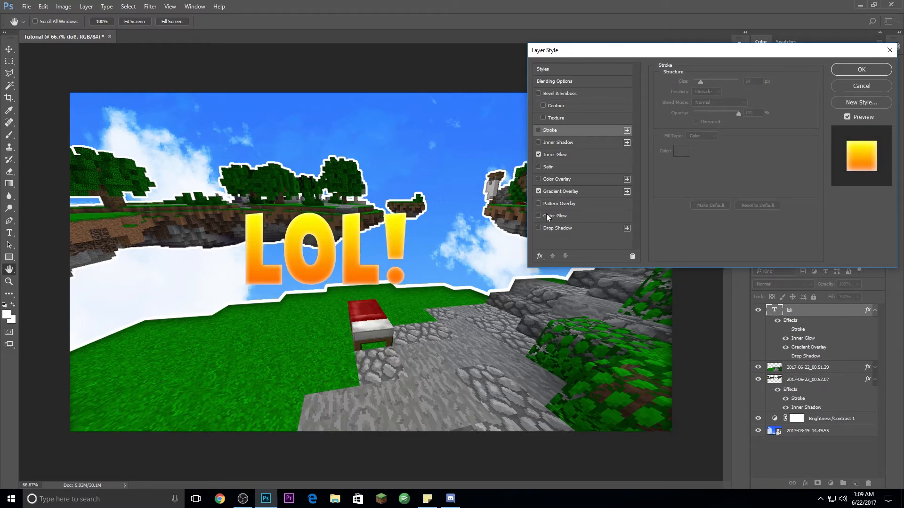
# - Apply a Drop Shadow to the LOL! text with 100% opacity, 46% spread and 76 px size
pyautogui.click(539, 228)
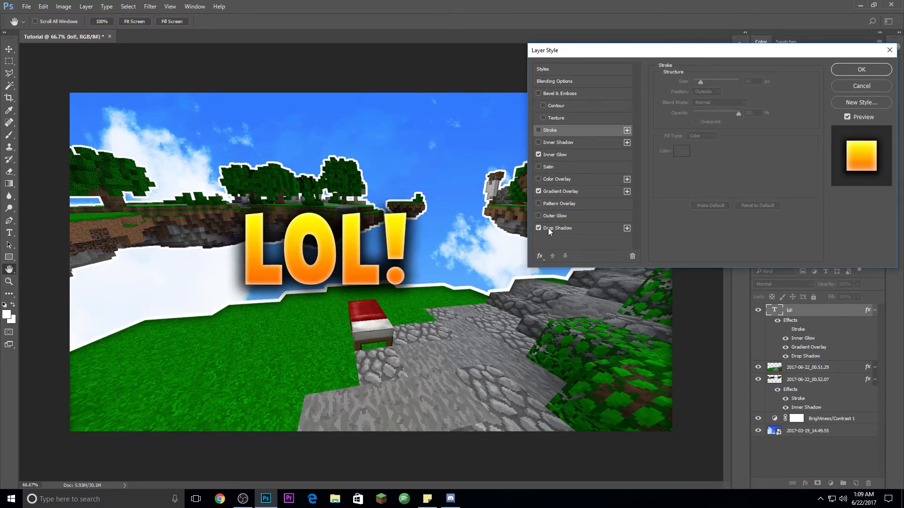
pyautogui.click(549, 228)
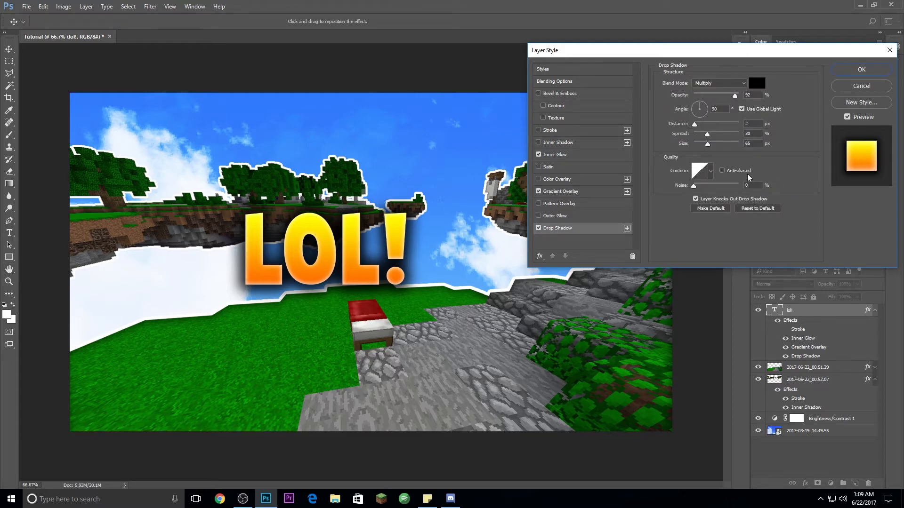
pyautogui.moveTo(734, 96); pyautogui.dragTo(742, 95)
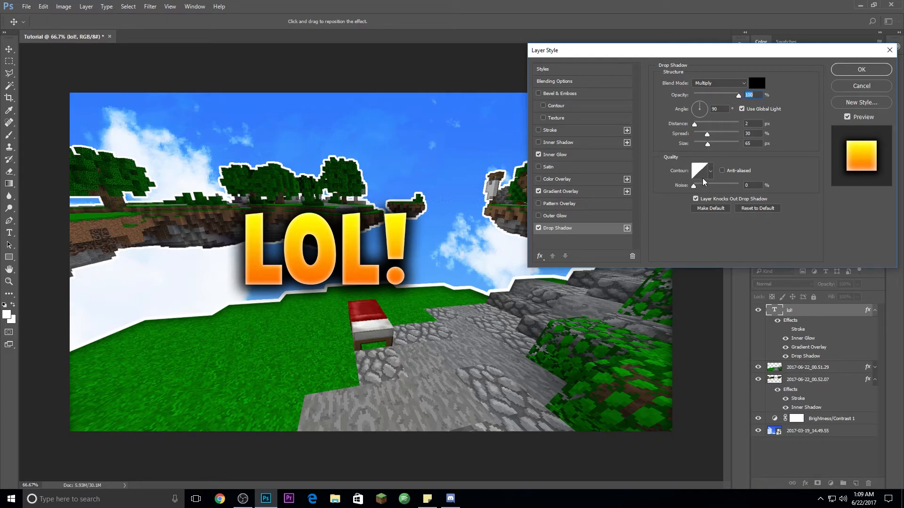
pyautogui.moveTo(703, 187); pyautogui.dragTo(677, 194)
pyautogui.moveTo(707, 134)
pyautogui.mouseDown()
pyautogui.moveTo(715, 137)
pyautogui.moveTo(711, 149)
pyautogui.mouseUp()
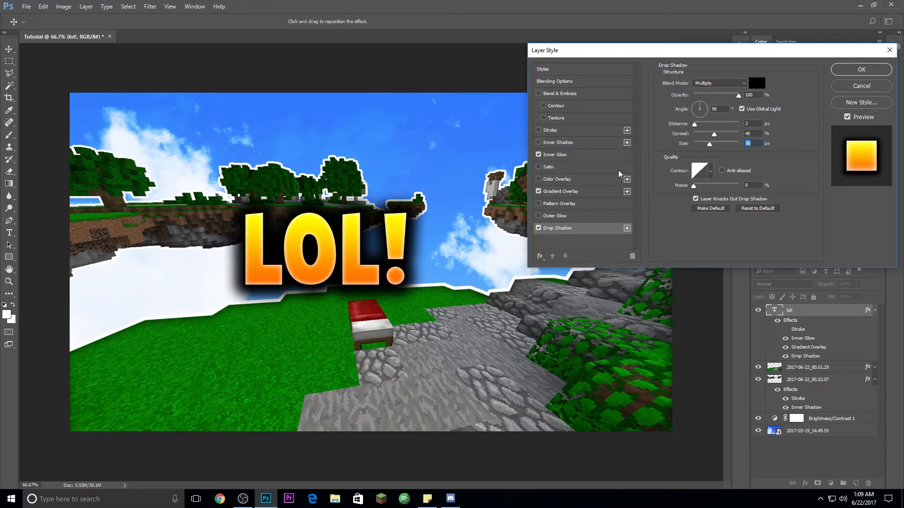
pyautogui.click(865, 74)
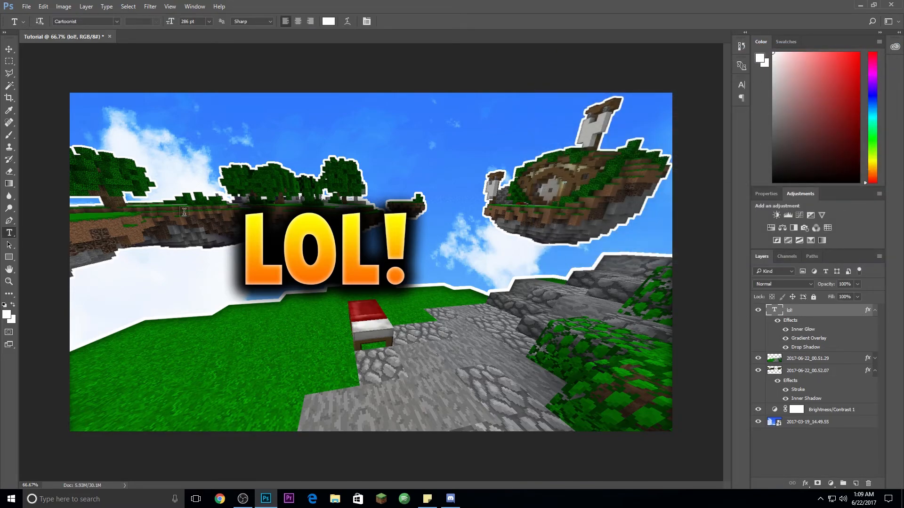
# - Shift the LOL! text left over the floating island and place its layer beneath the grassy foreground layer 2017-06-22_00.51.29
pyautogui.click(8, 49)
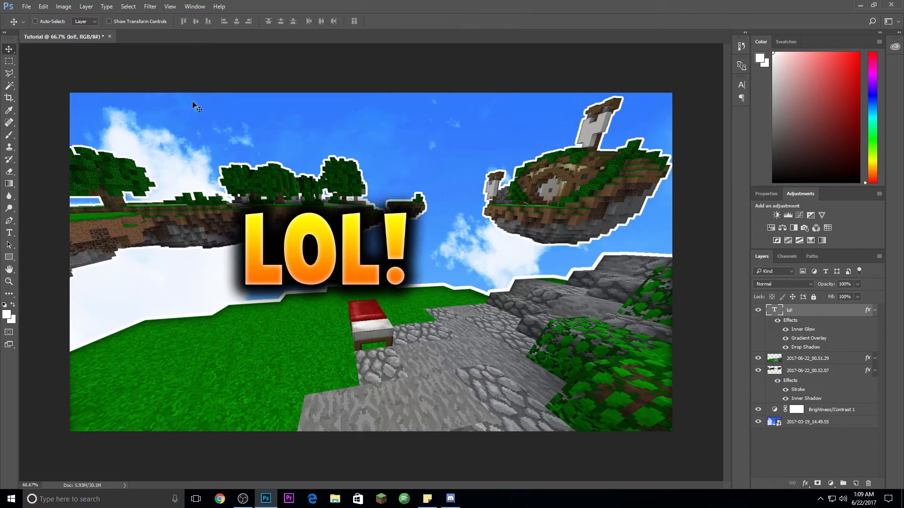
pyautogui.moveTo(332, 259); pyautogui.dragTo(245, 267)
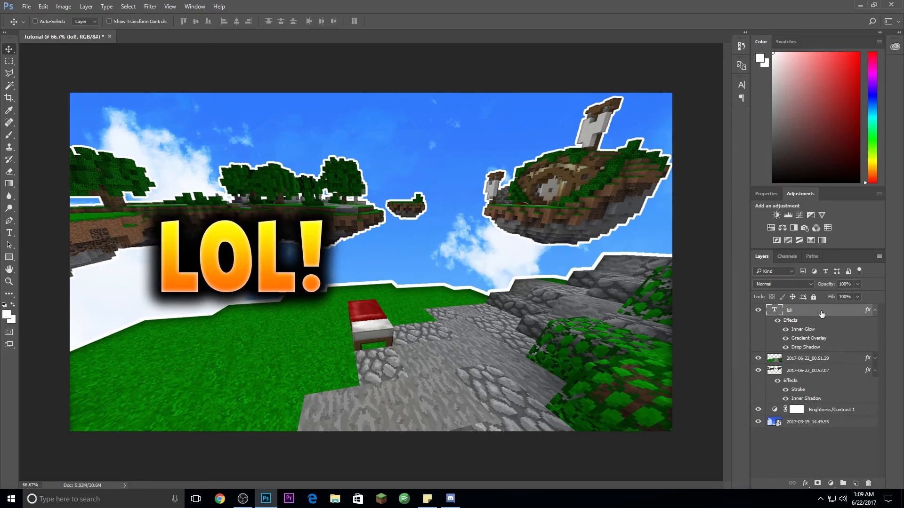
pyautogui.moveTo(822, 314); pyautogui.dragTo(821, 367)
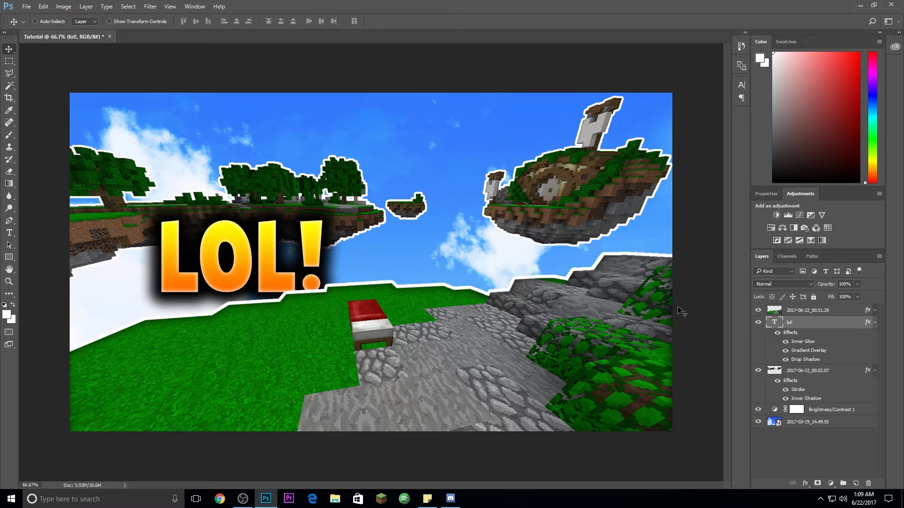
# - Rotate the LOL! text to -9.5° with Free Transform and nudge it down and left against the grass edge
pyautogui.hotkey('ctrl', 't')
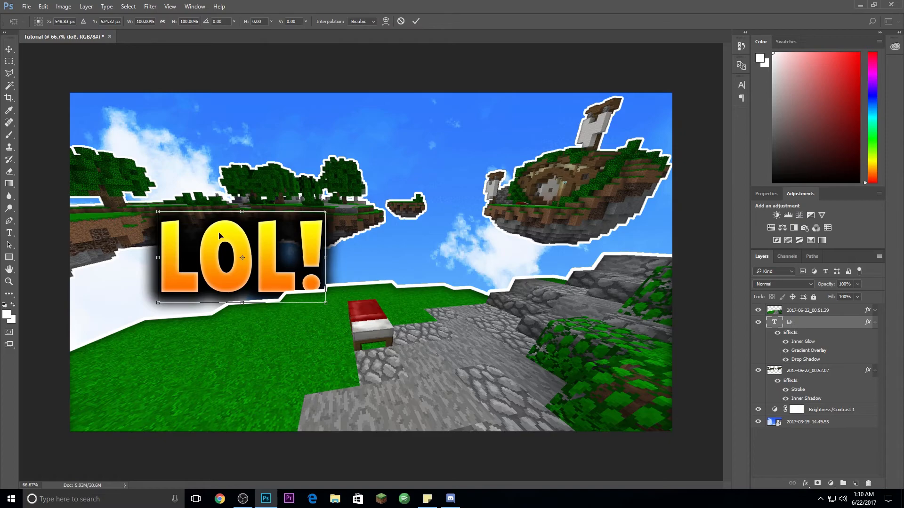
pyautogui.moveTo(134, 192); pyautogui.dragTo(115, 206)
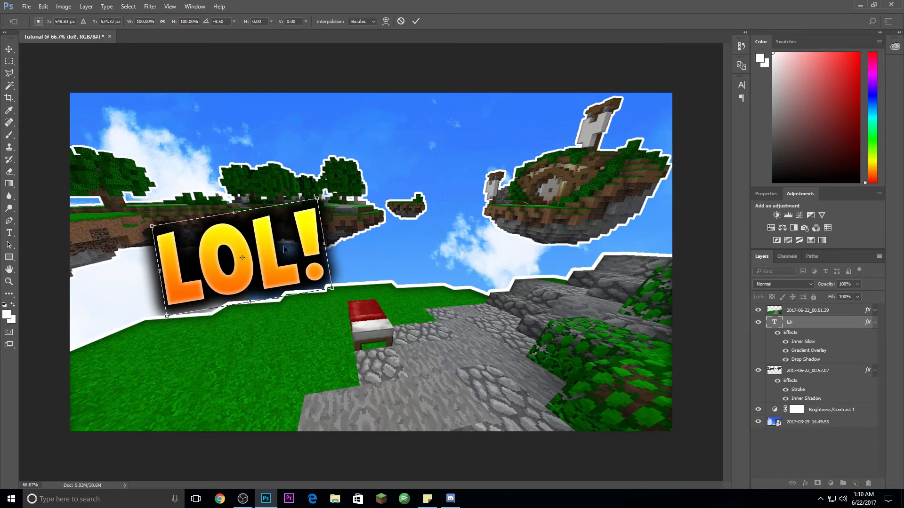
pyautogui.moveTo(286, 255); pyautogui.dragTo(272, 262)
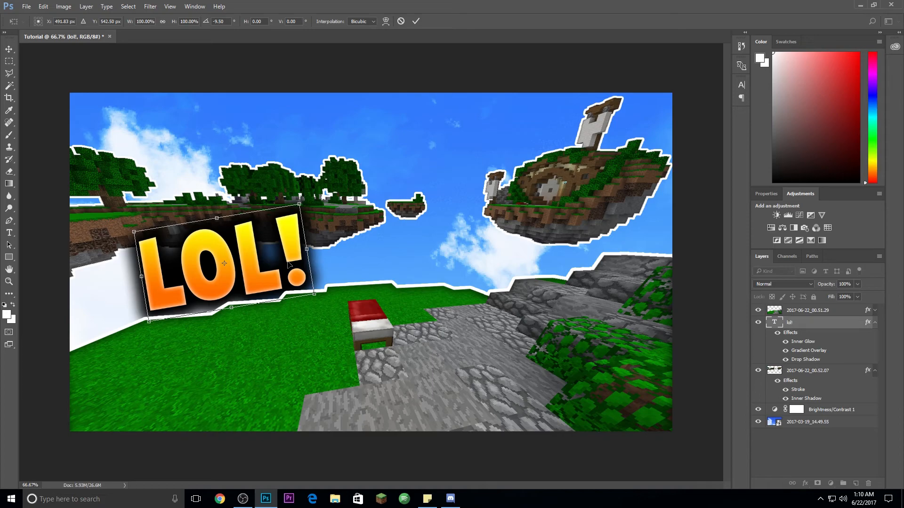
pyautogui.press('Return')
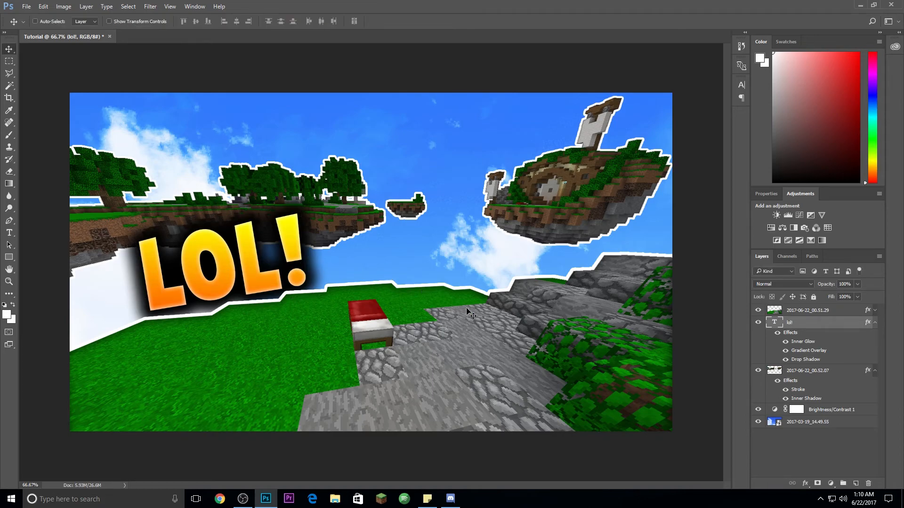